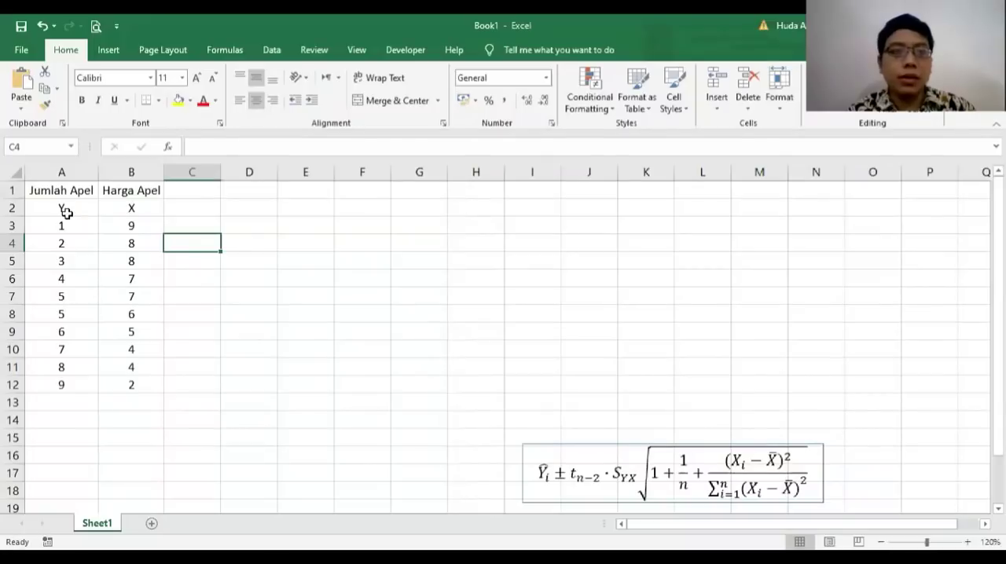
Step: Move the Jumlah Apel (Y) data from A1:A12 to column C, starting at C1
left_click_drag(65, 191, 86, 388)
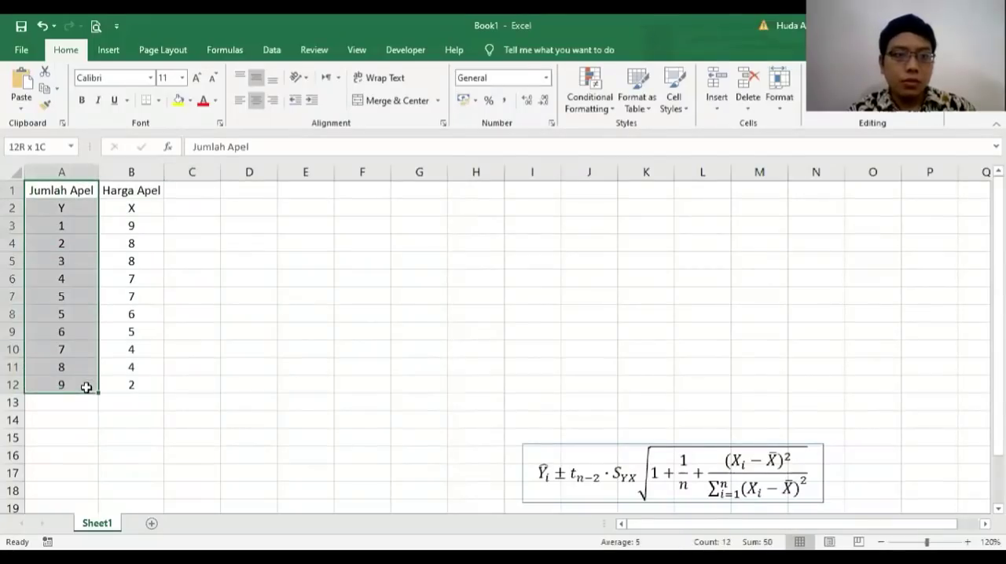
key("ctrl+c")
left_click(183, 194)
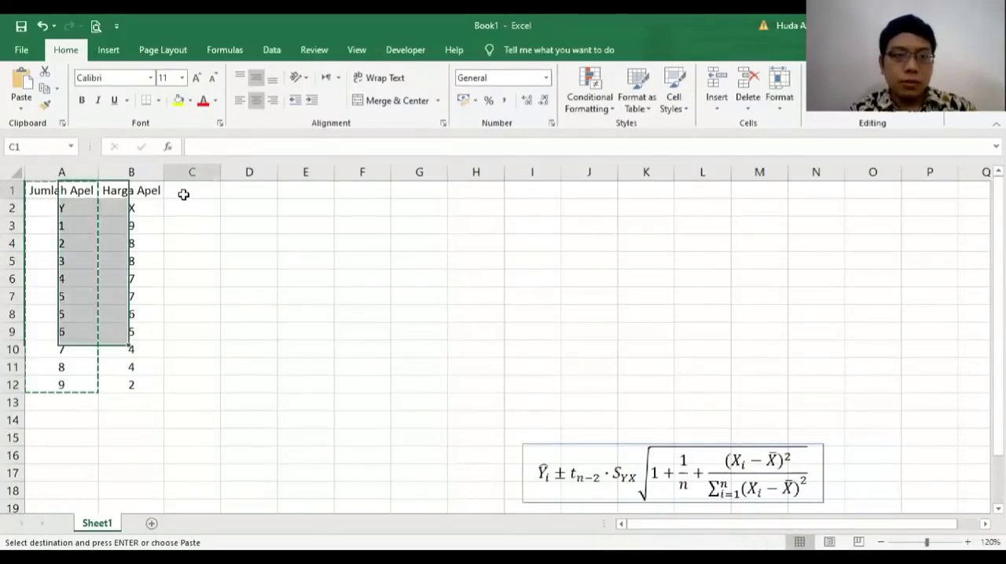
key("ctrl+v")
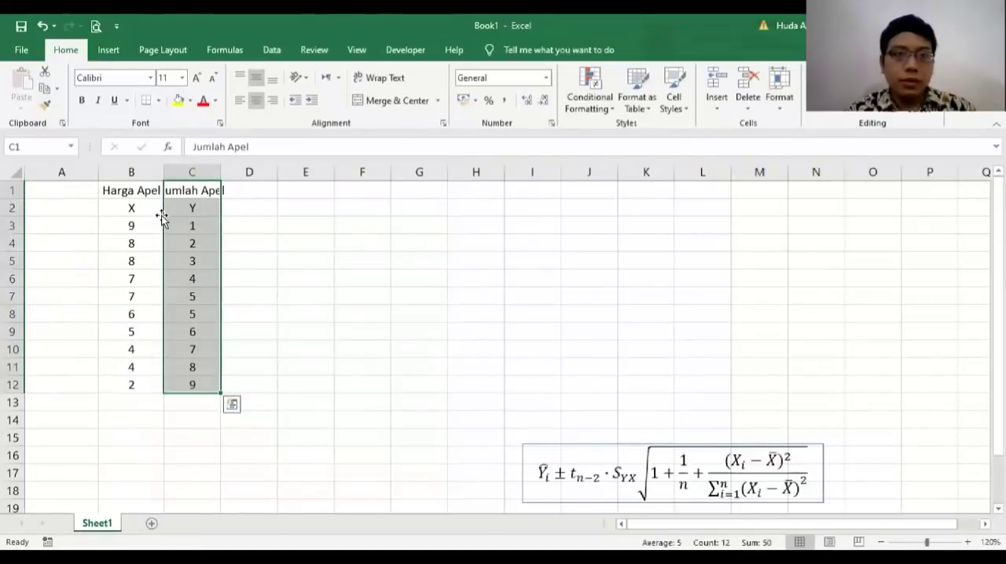
Step: Delete the empty column A and fit column B's width to its Jumlah Apel heading
left_click(67, 171)
right_click(96, 177)
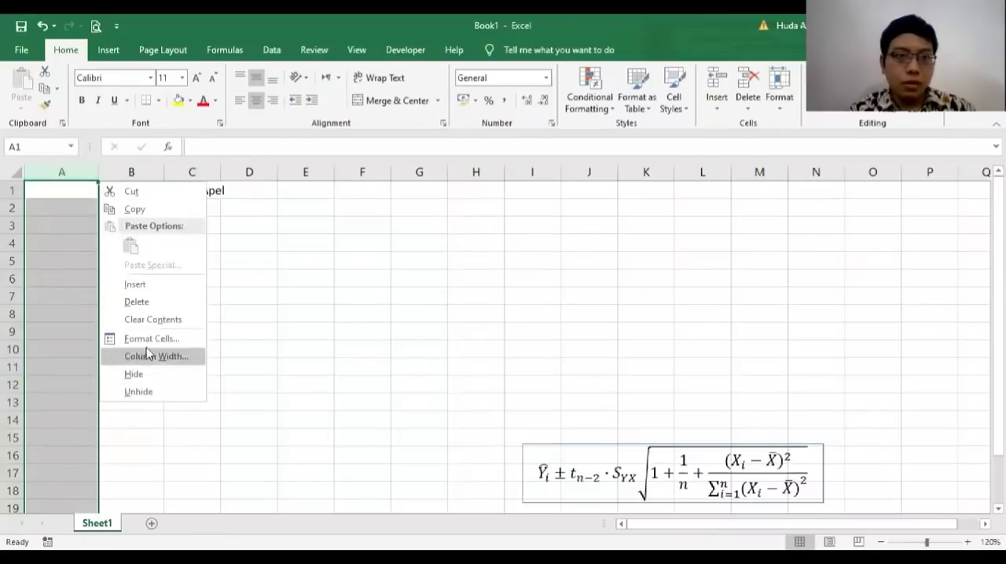
left_click(138, 303)
left_click(173, 191)
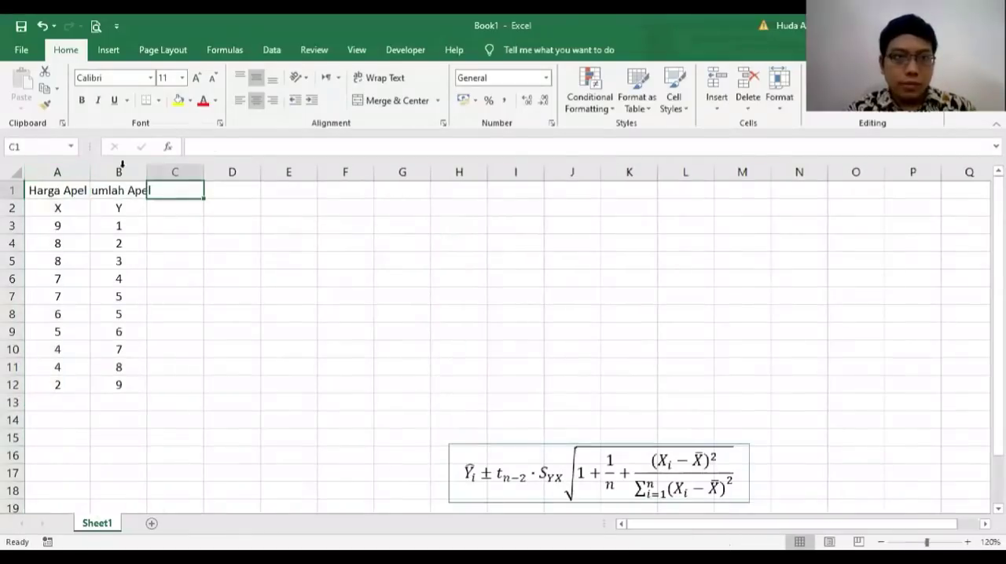
double_click(146, 171)
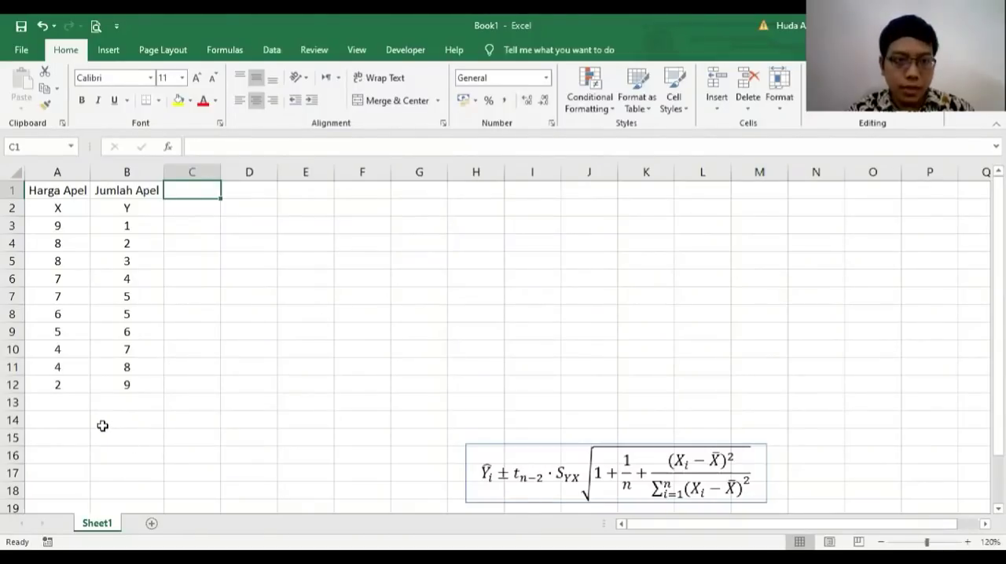
Step: Enter the array formula =LINEST(B3:B12;A3:A12;TRUE;TRUE) across B14:C18 to calculate the full regression statistics
left_click_drag(103, 419, 194, 486)
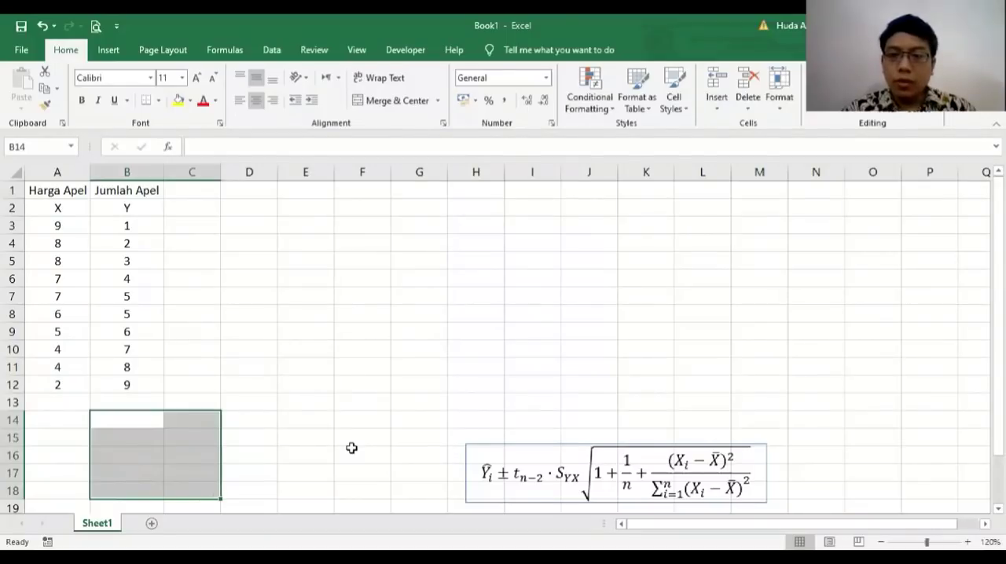
type("=l")
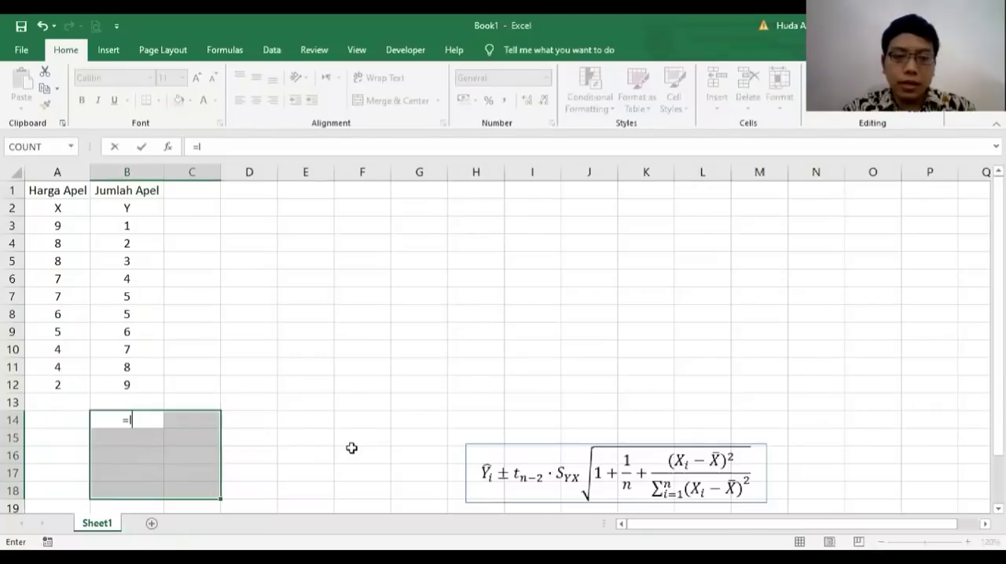
type("in")
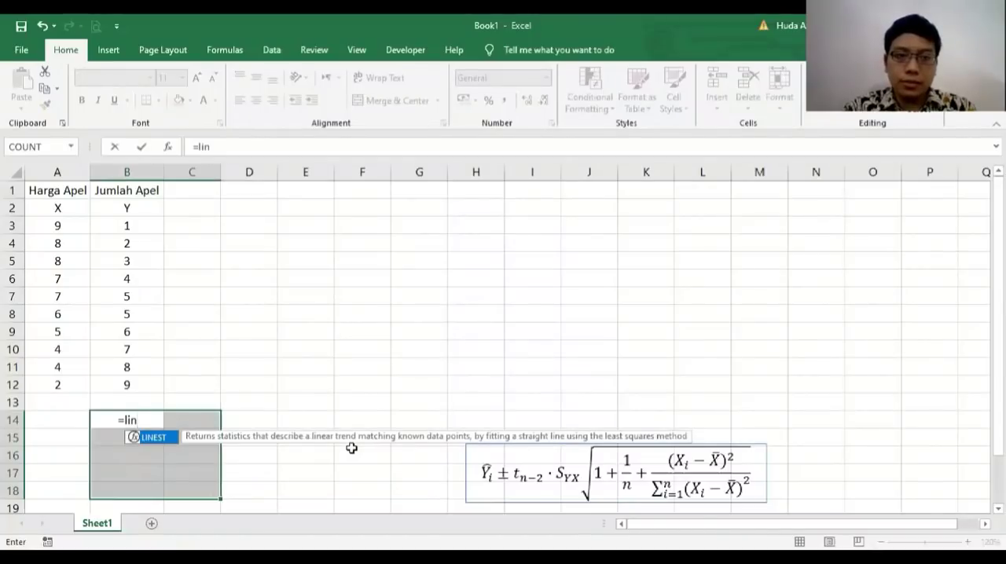
type("est")
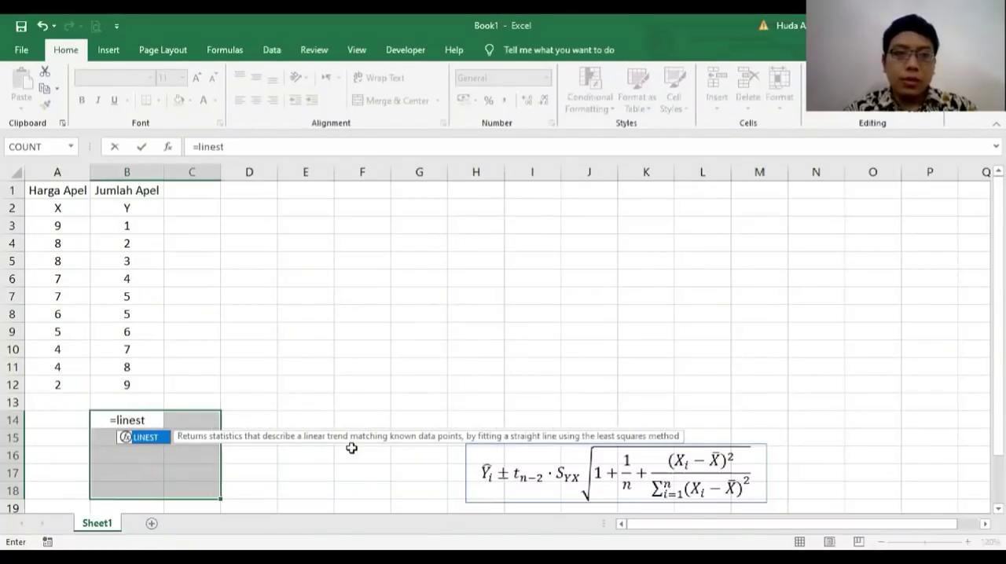
type("(")
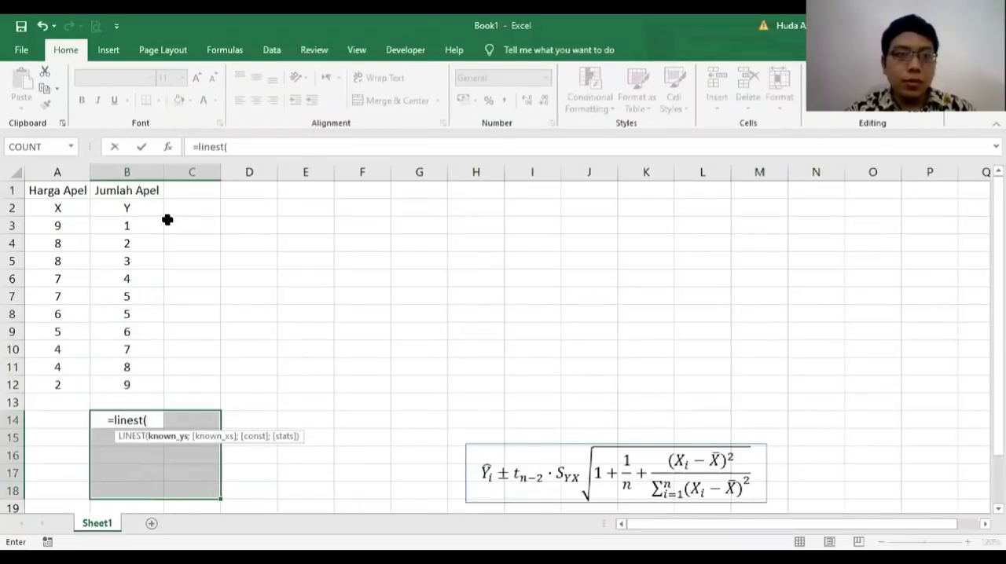
left_click(126, 224)
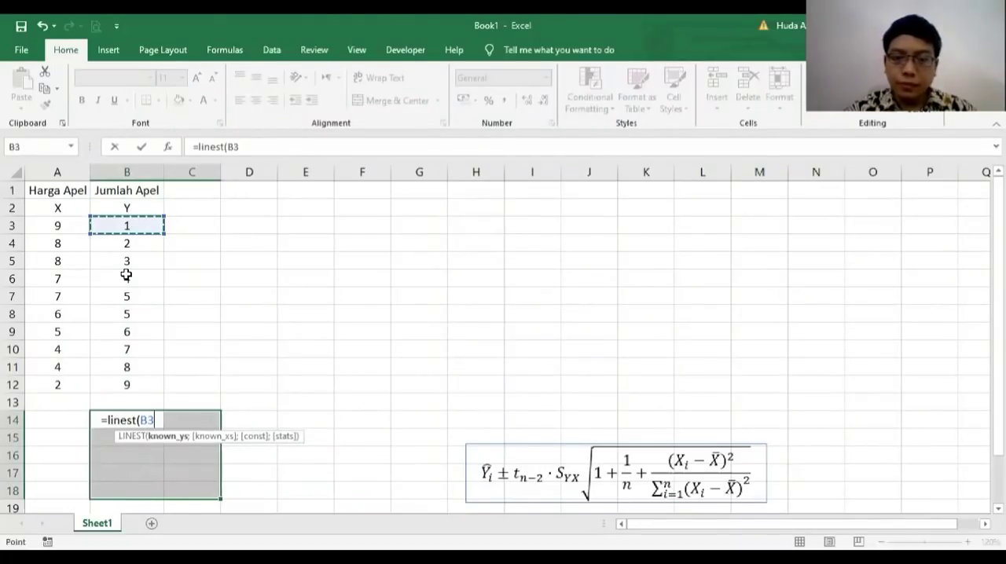
left_click(128, 386, "shift")
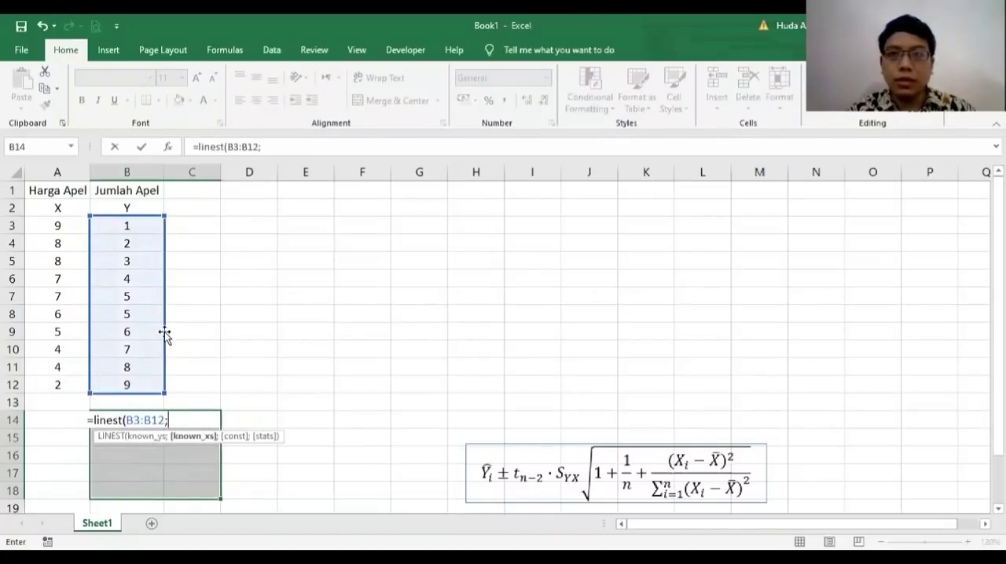
type(";")
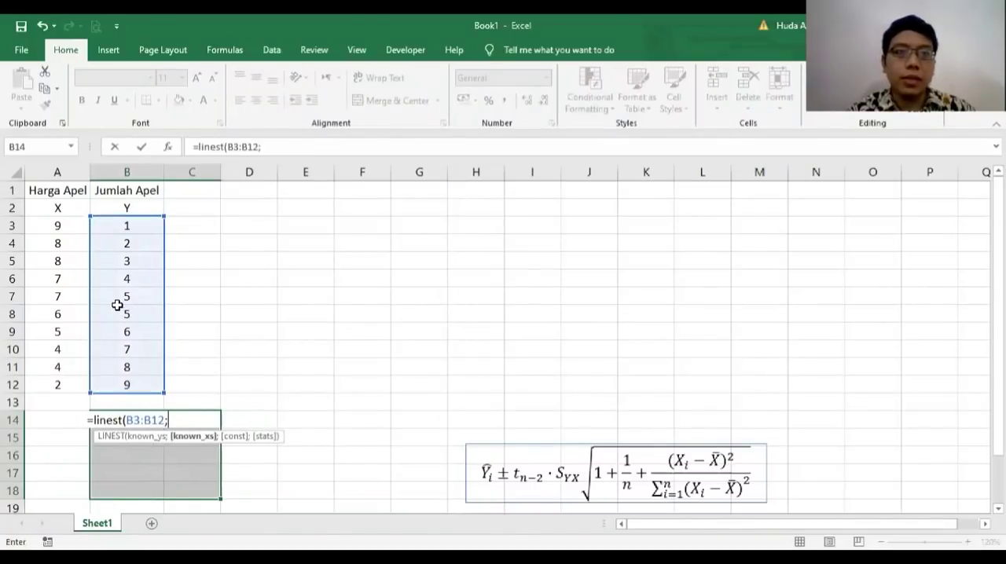
left_click(63, 226)
left_click(66, 383, "shift")
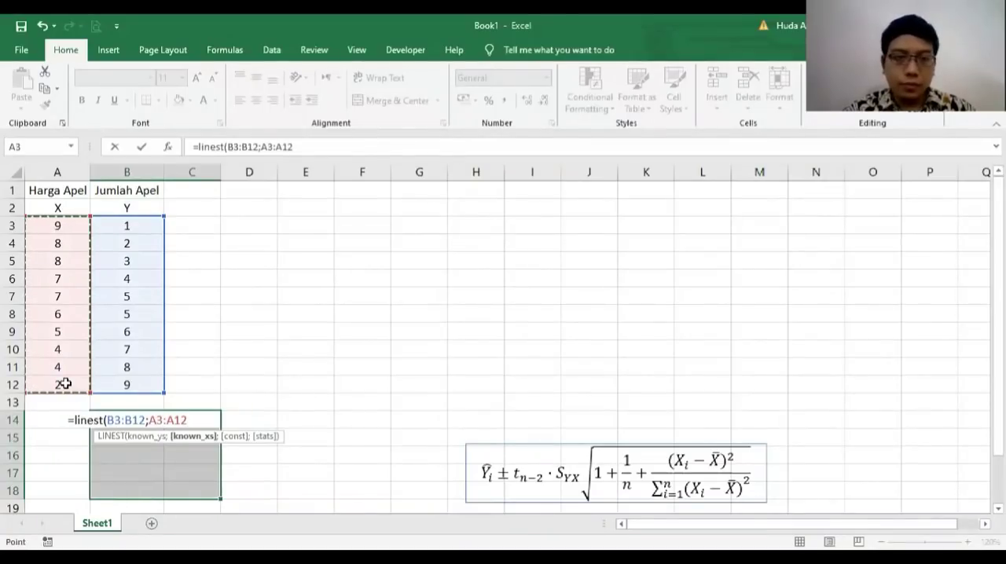
type(";")
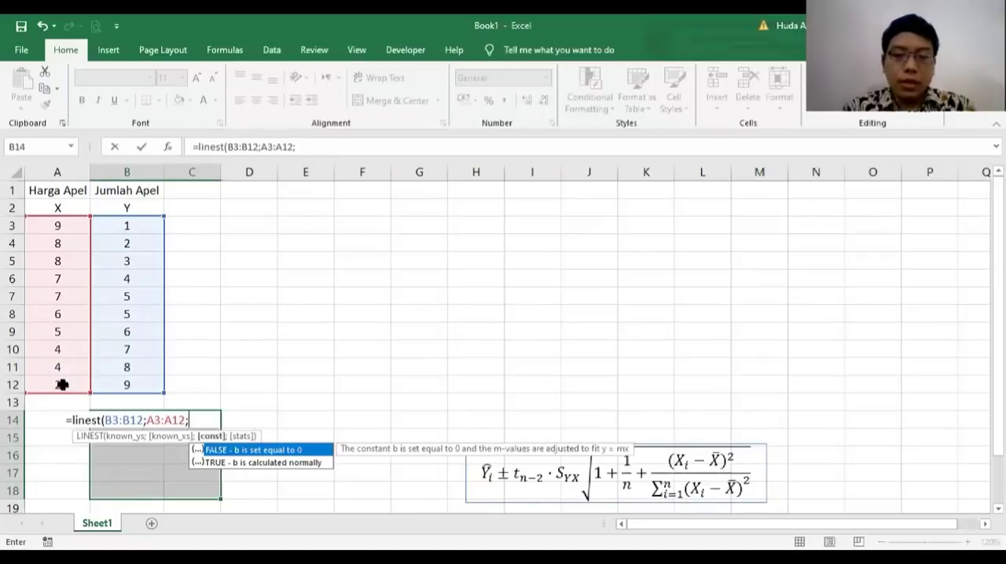
type("t")
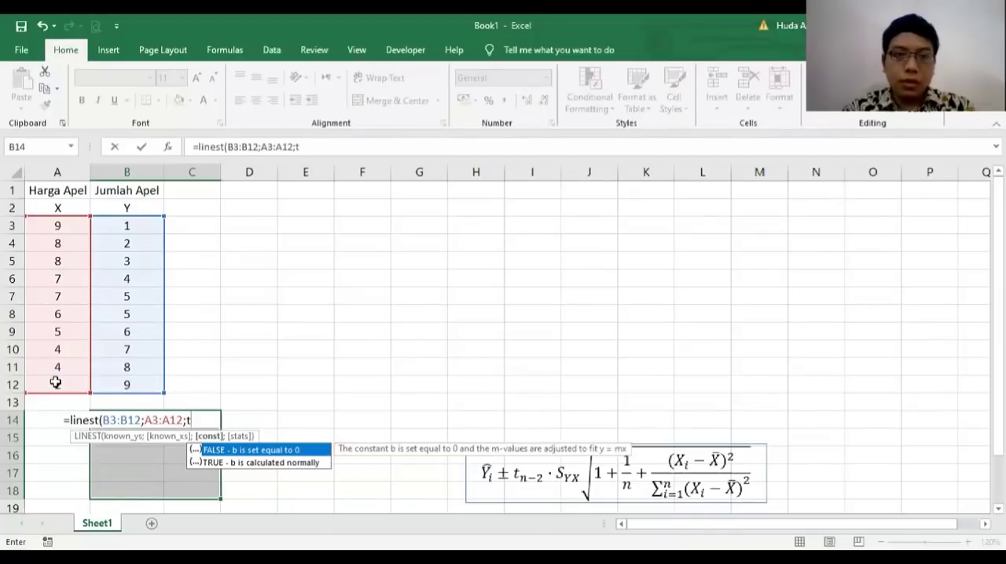
type("rue;")
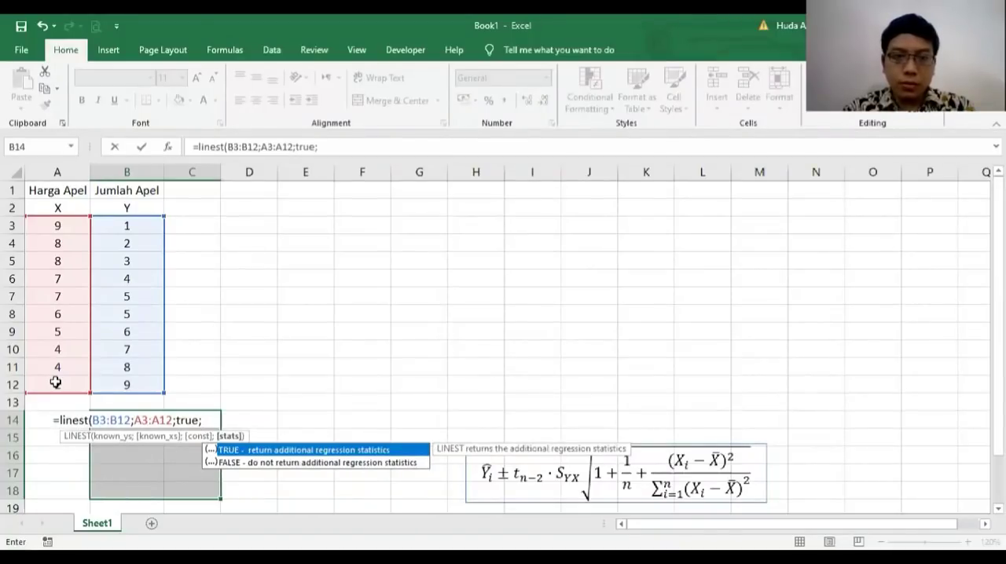
type("true")
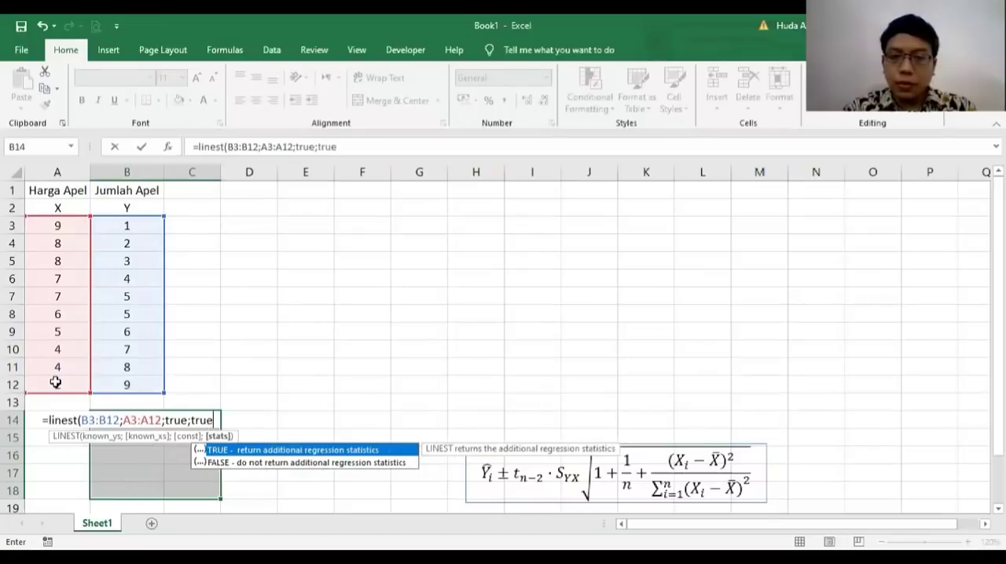
type(")")
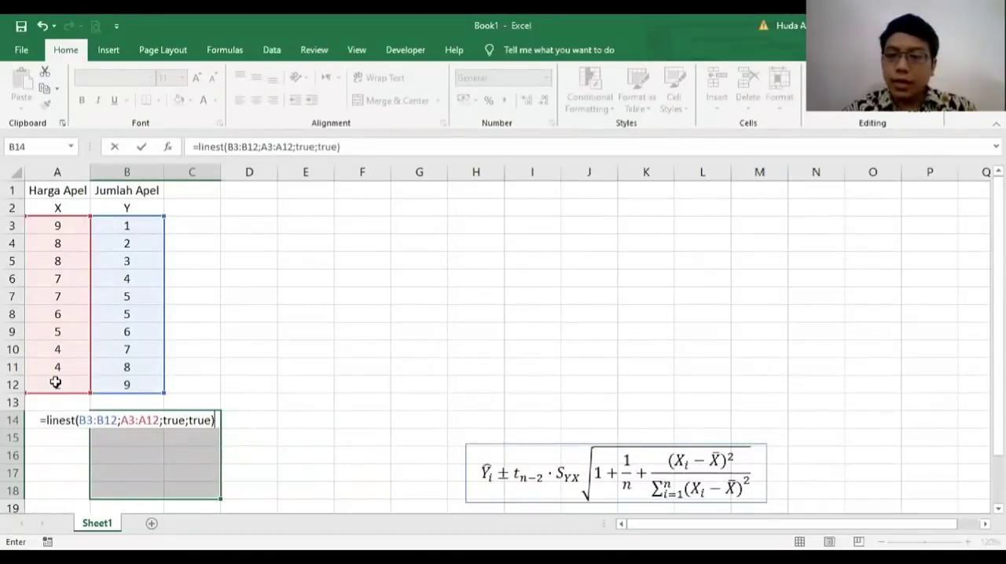
key("ctrl+shift+Return")
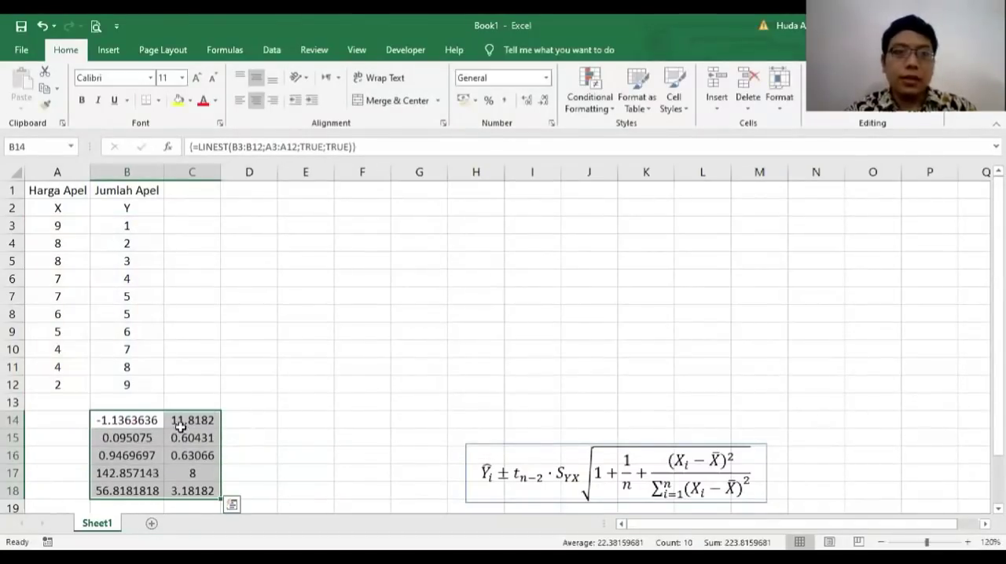
left_click(291, 460)
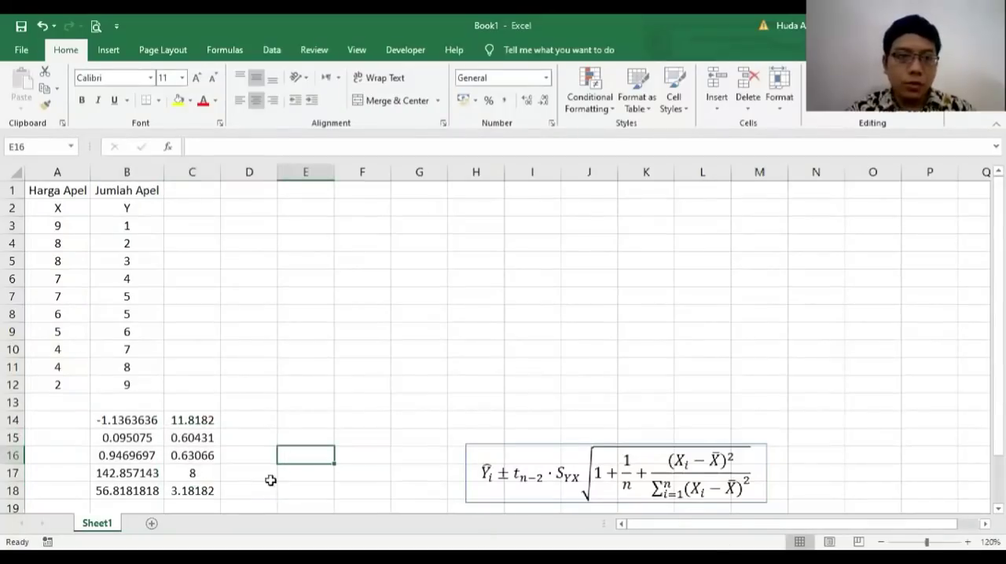
Step: Label the first two rows of the LINEST output as b in A14 and sb in A15
left_click(61, 419)
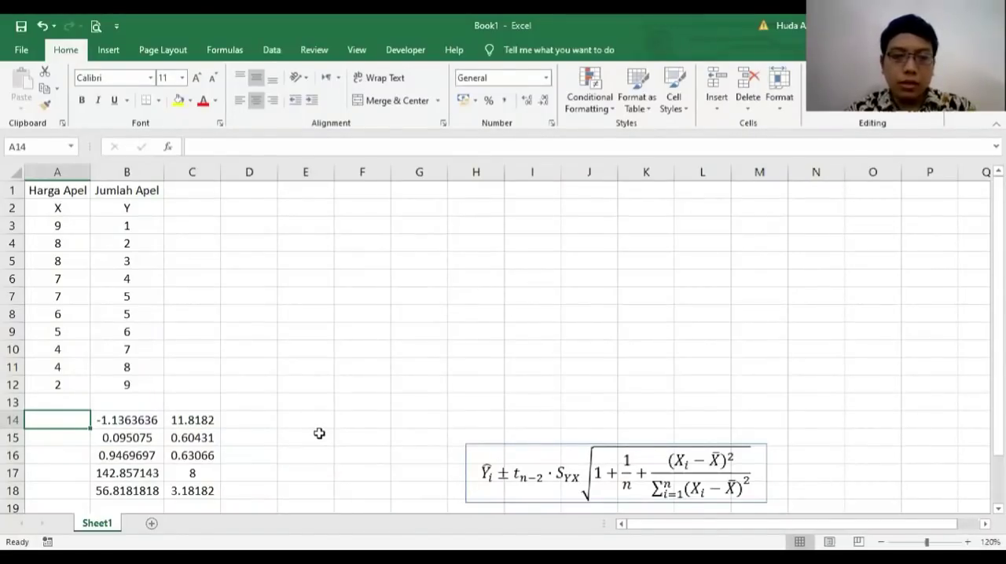
type("b")
key("Return")
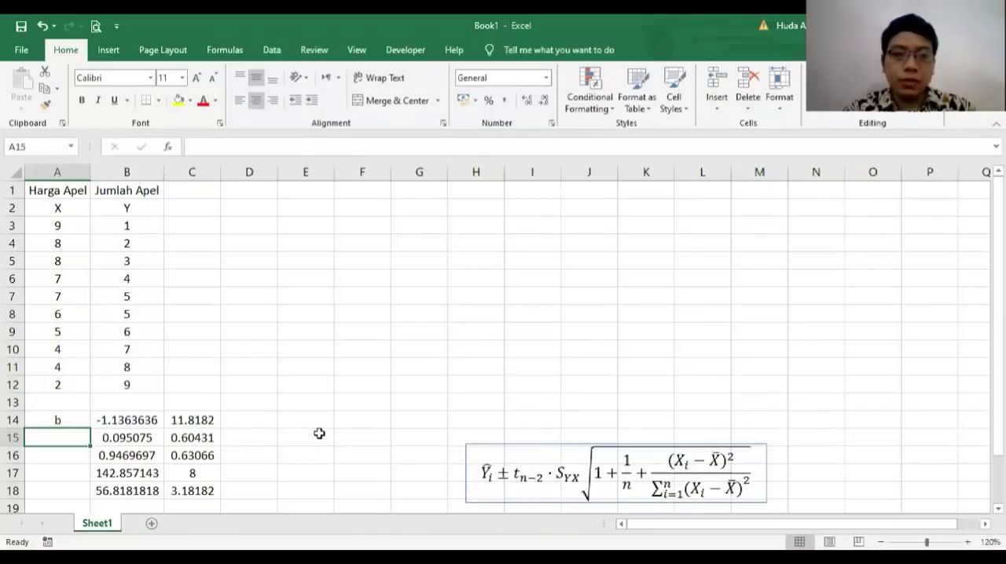
type("s")
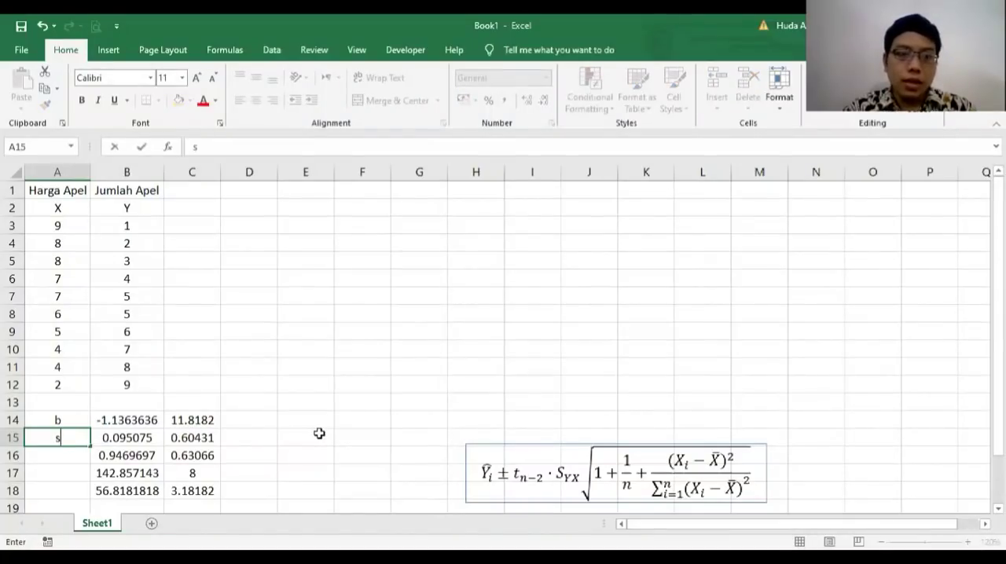
type("b")
key("Return")
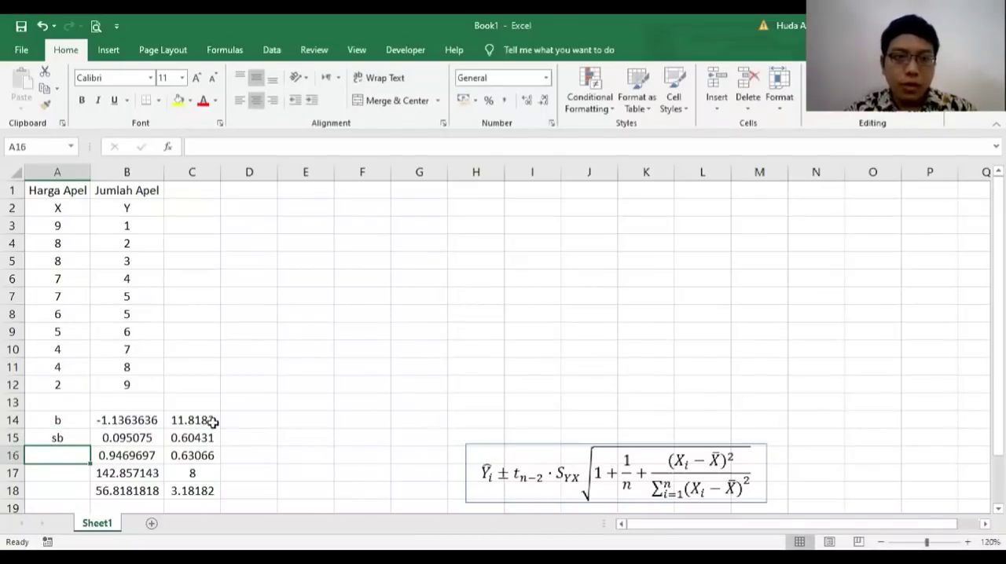
Step: Label the second LINEST output column with a in D14 and sa in D15
left_click(242, 416)
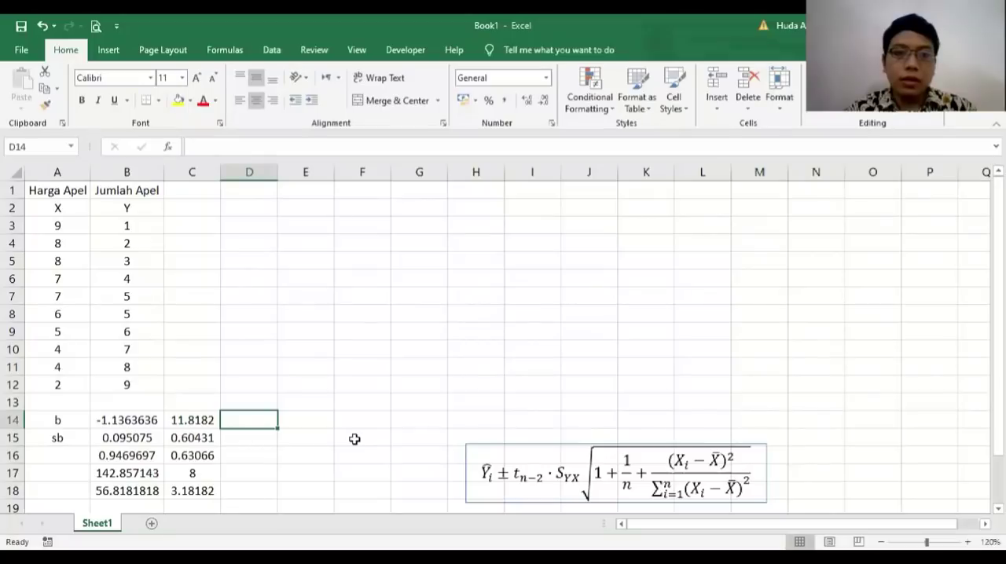
type("a")
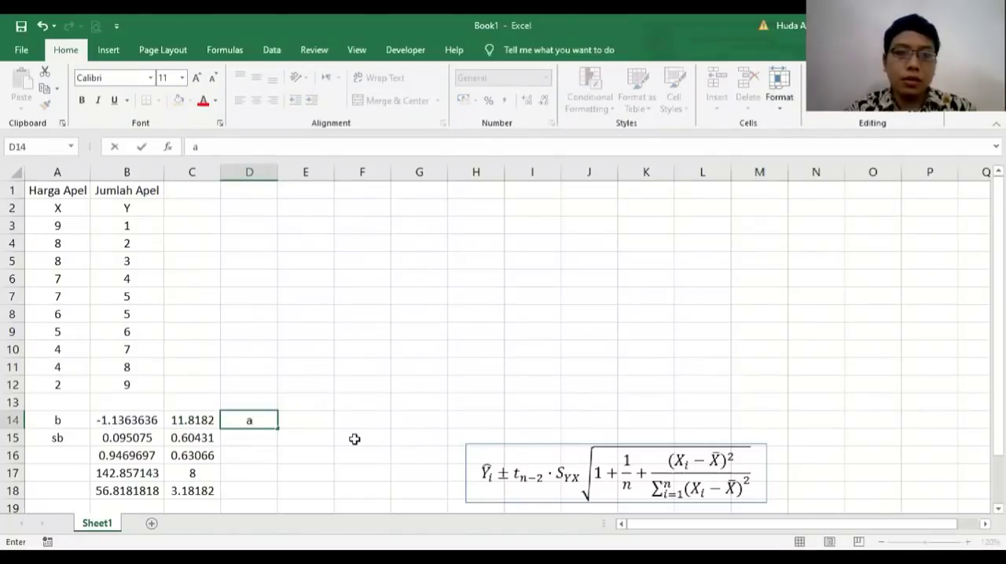
key("Return")
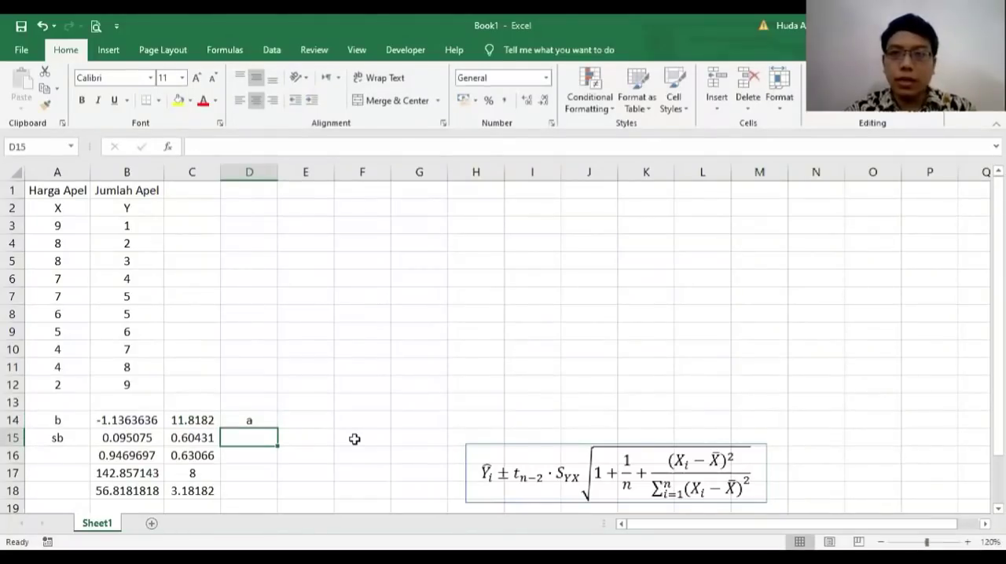
type("sa")
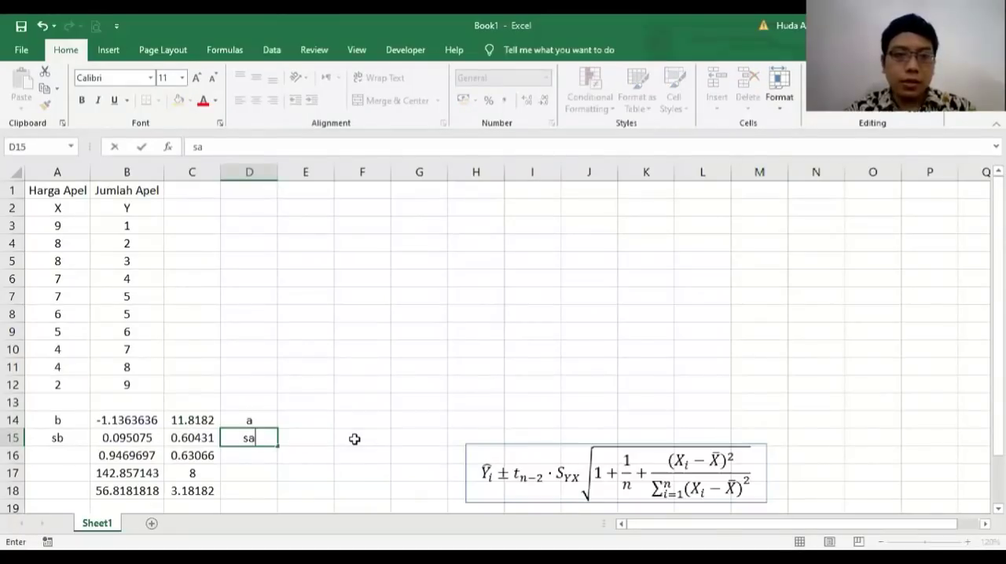
key("Return")
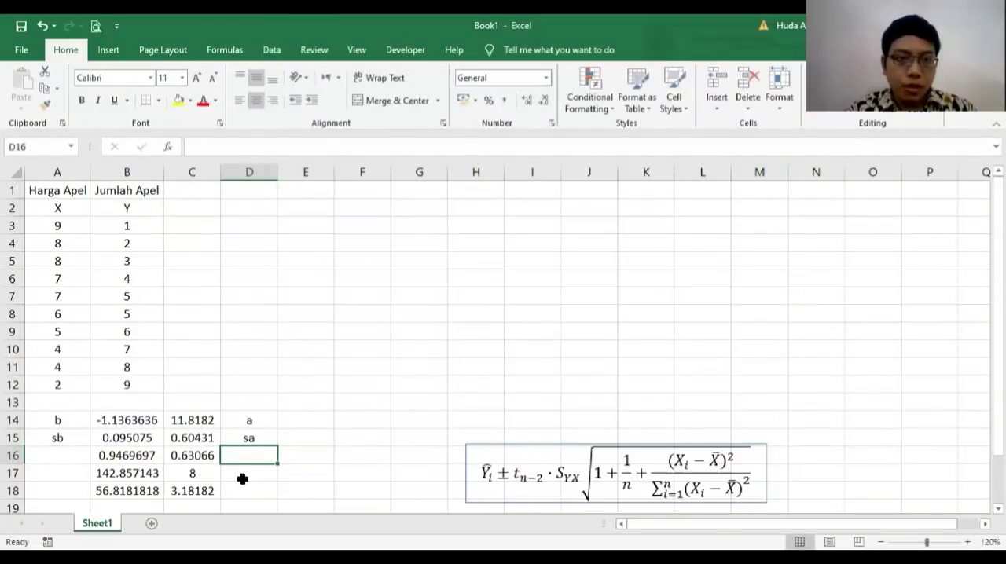
Step: Label the remaining rows of the first LINEST output column as R^2 in A16, F in A17 and JKR in A18
left_click(68, 455)
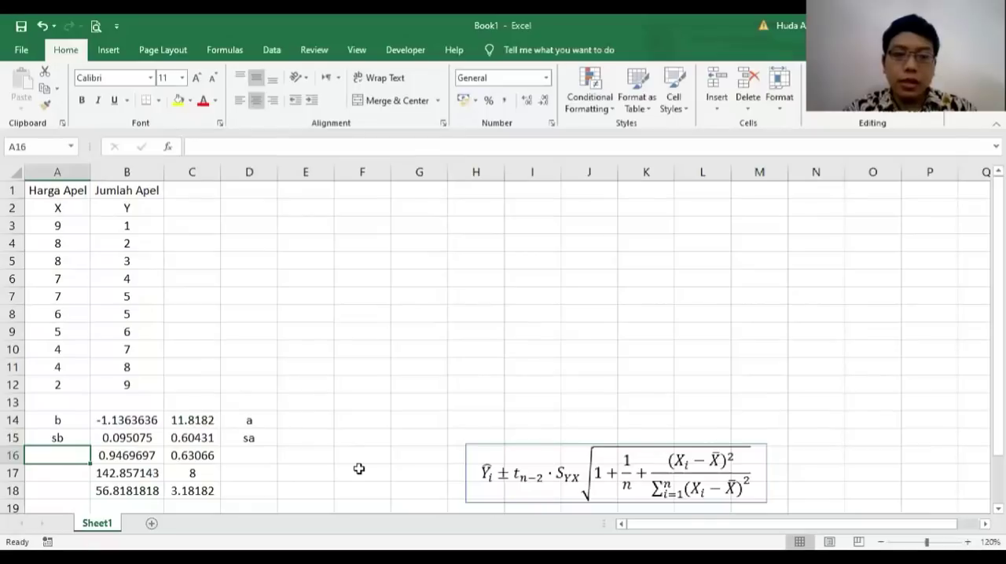
type("R^1")
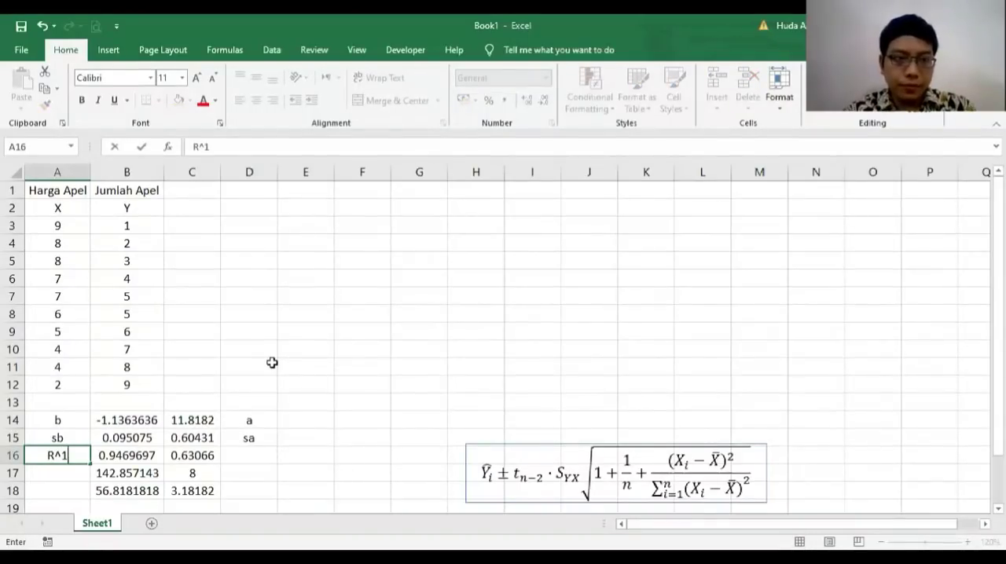
key("BackSpace")
type("2")
key("Return")
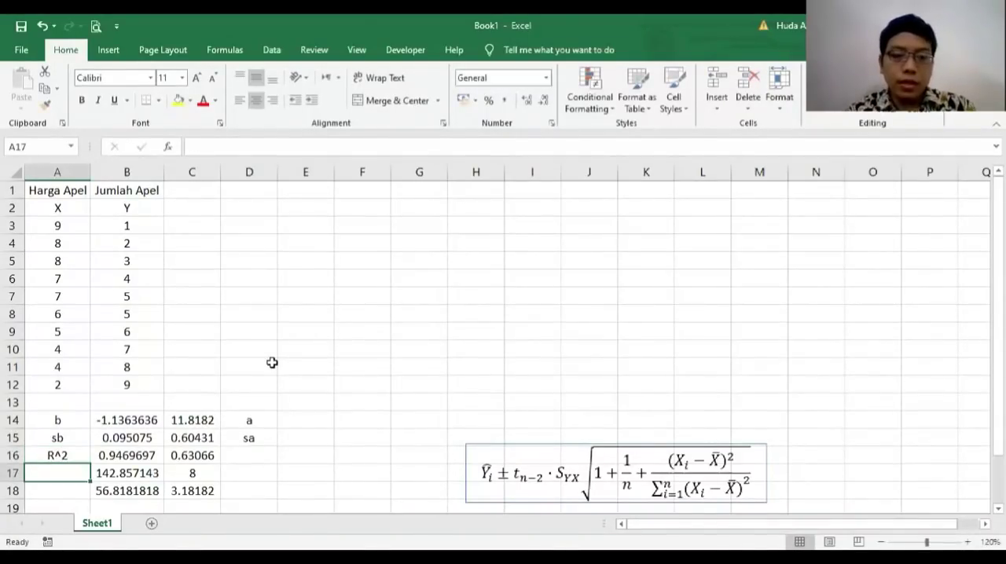
type("F")
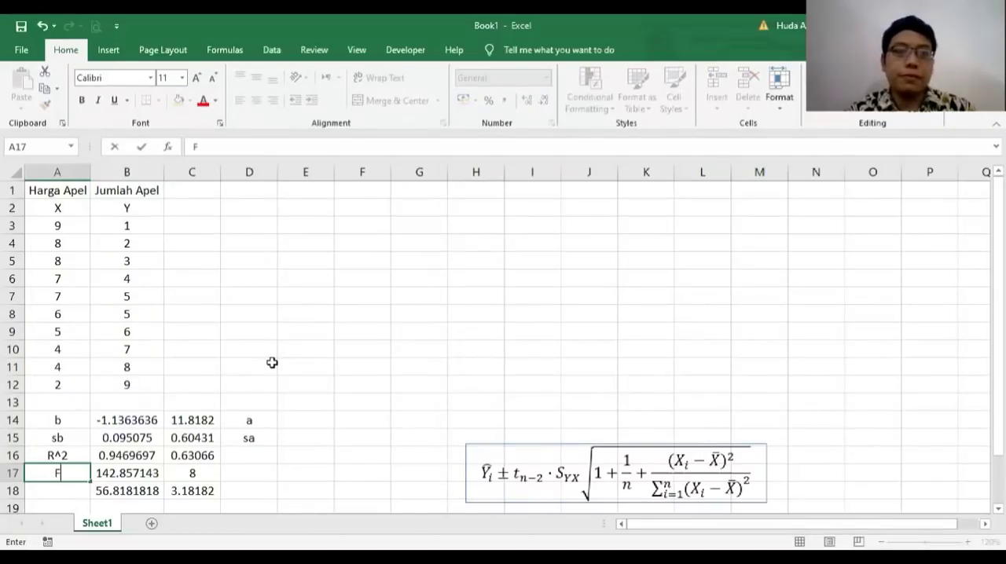
key("Return")
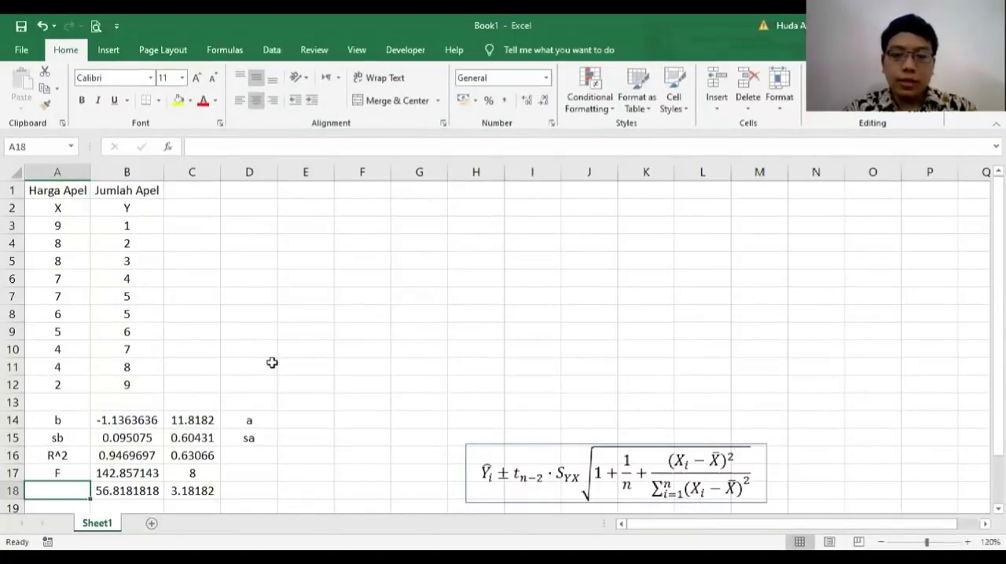
type("JKR")
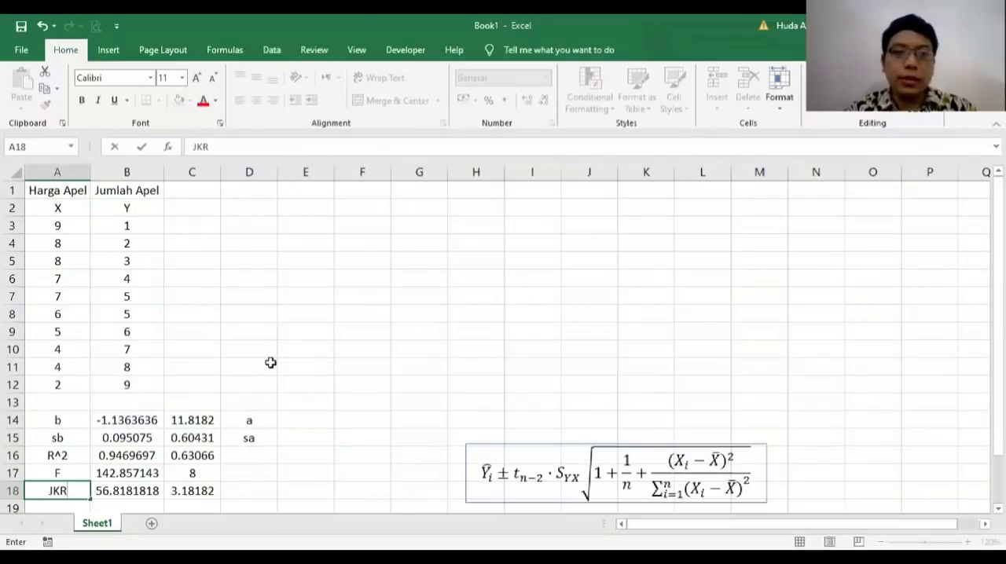
key("Return")
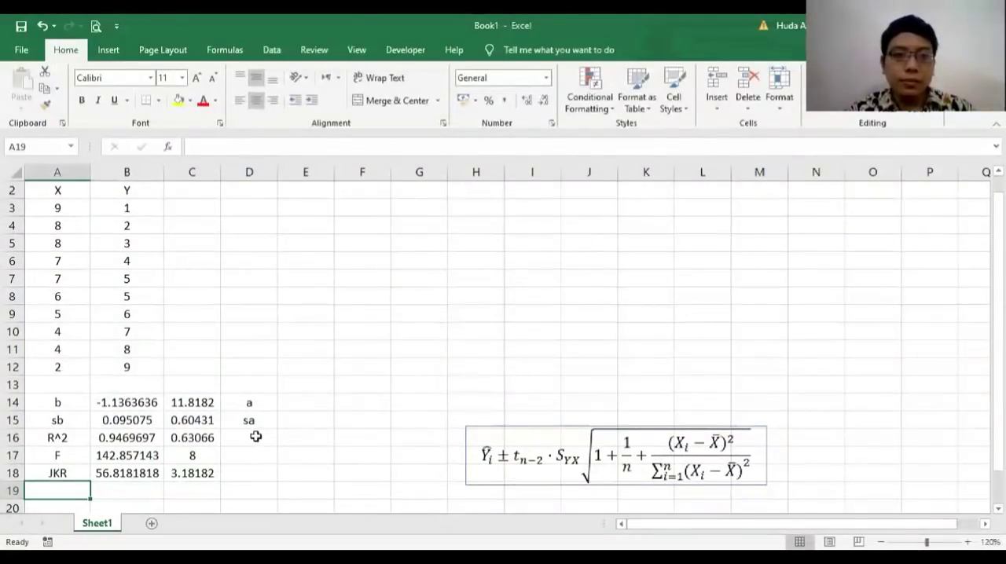
Step: Label the remaining rows of the second LINEST output column as S YX in D16, dbs in D17 and JKS in D18
left_click(255, 437)
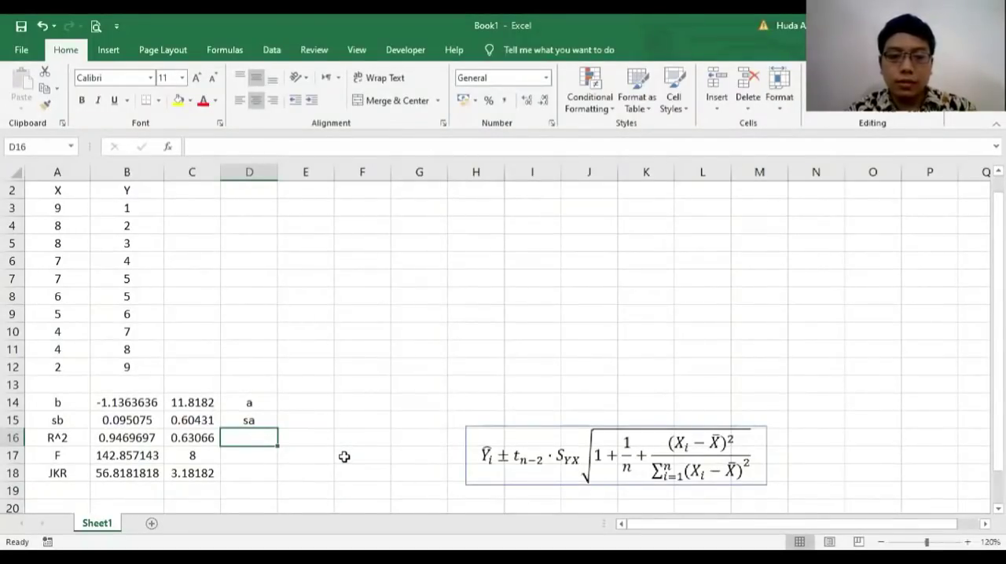
type("Sa")
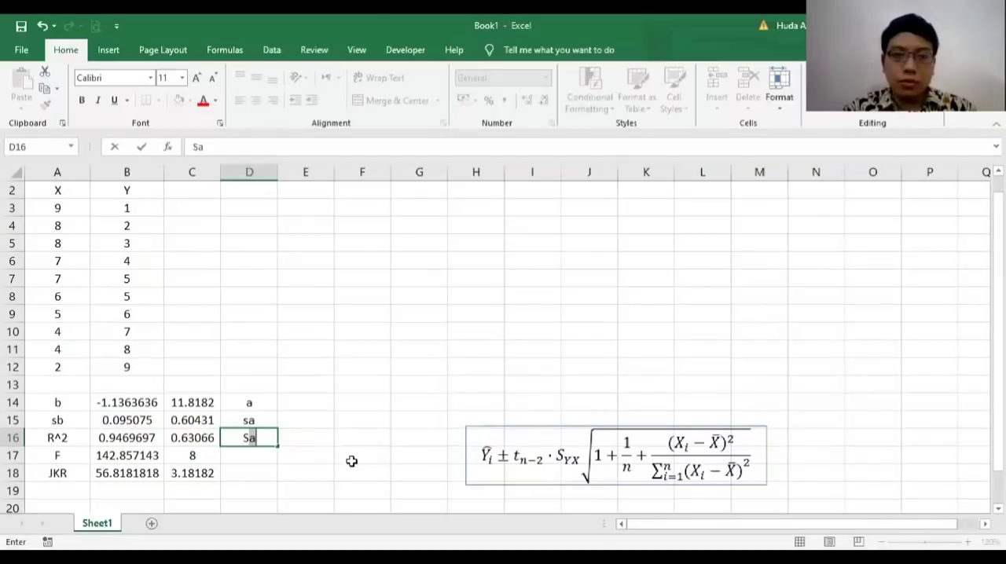
key("BackSpace")
type("YX")
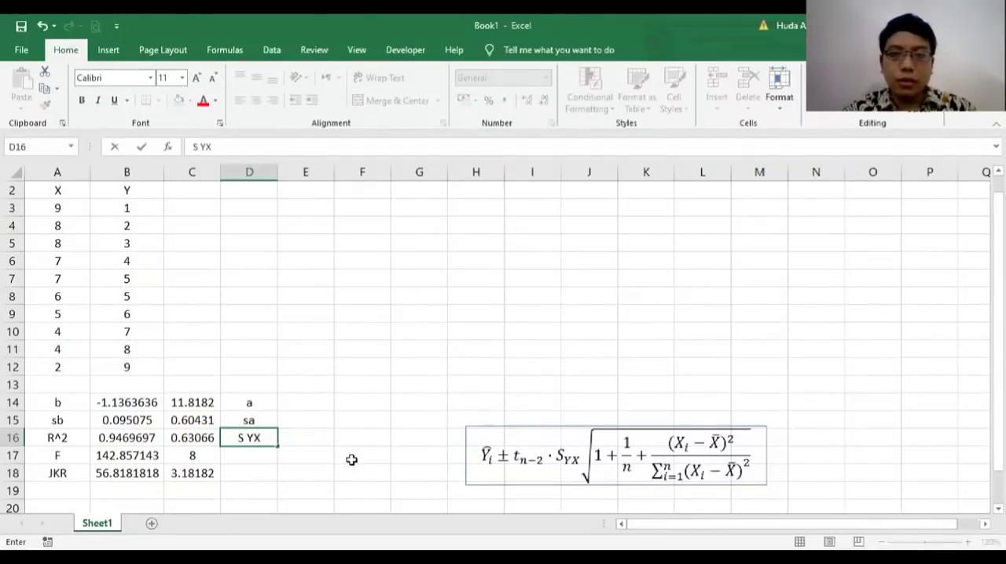
key("Return")
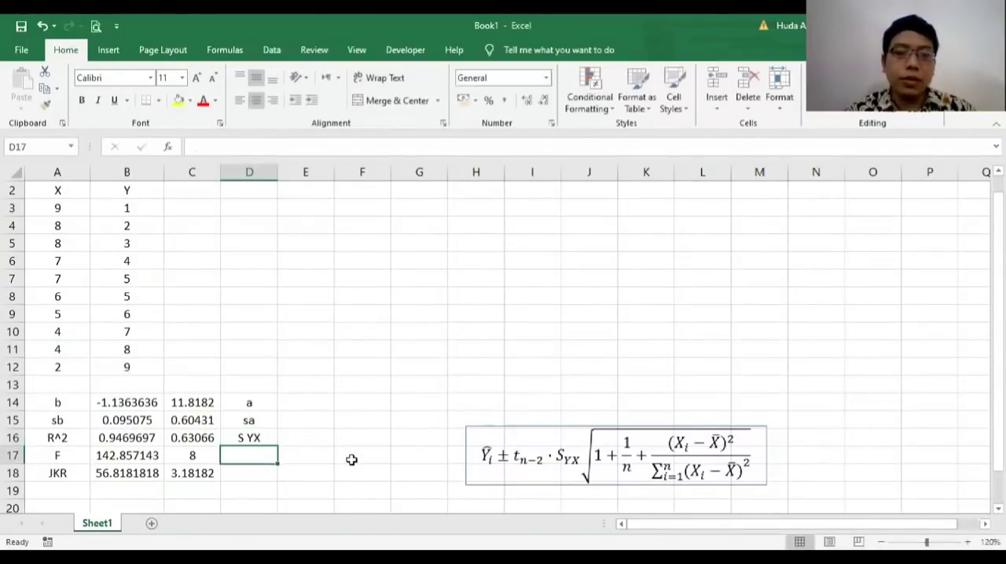
type("dbs")
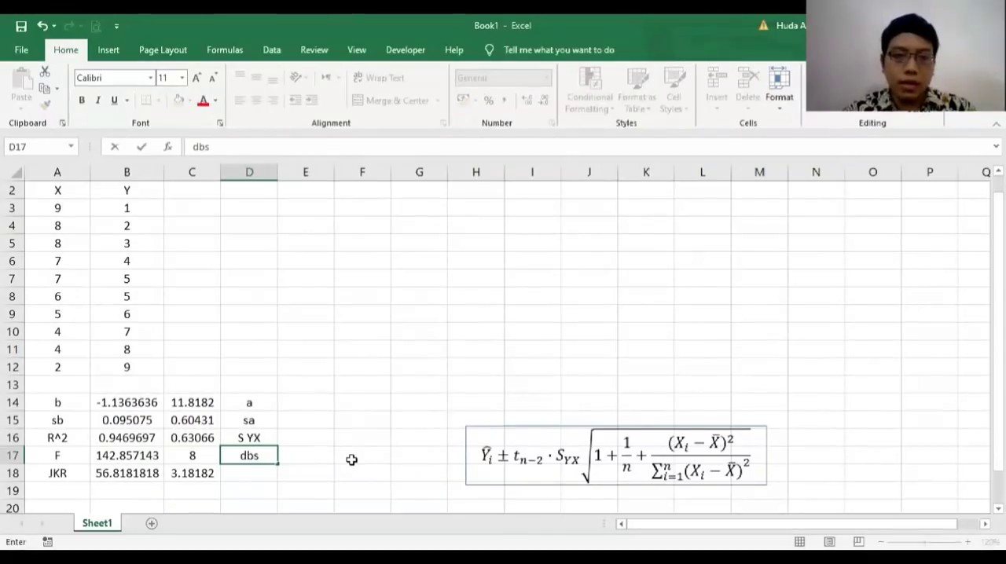
key("Return")
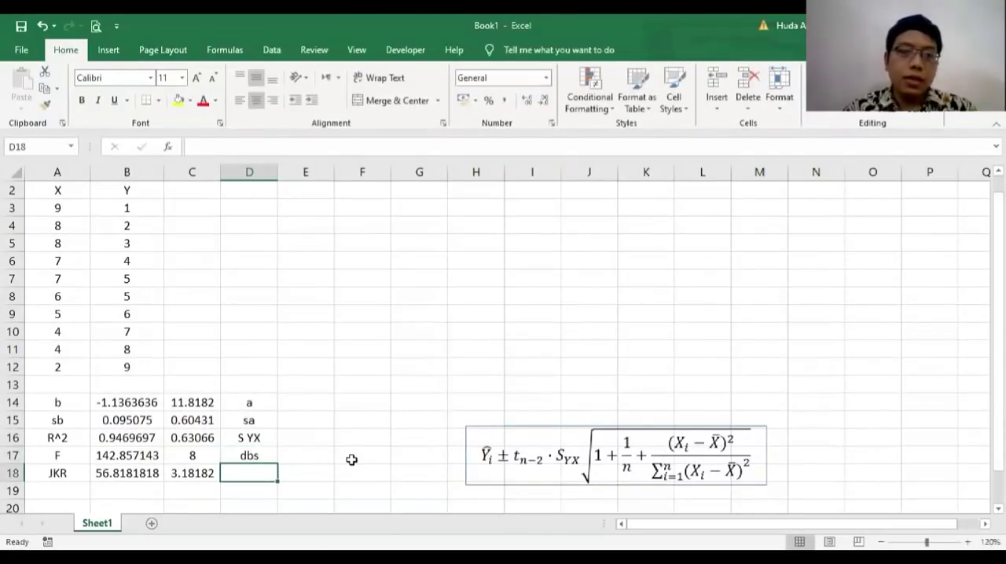
type("JKS")
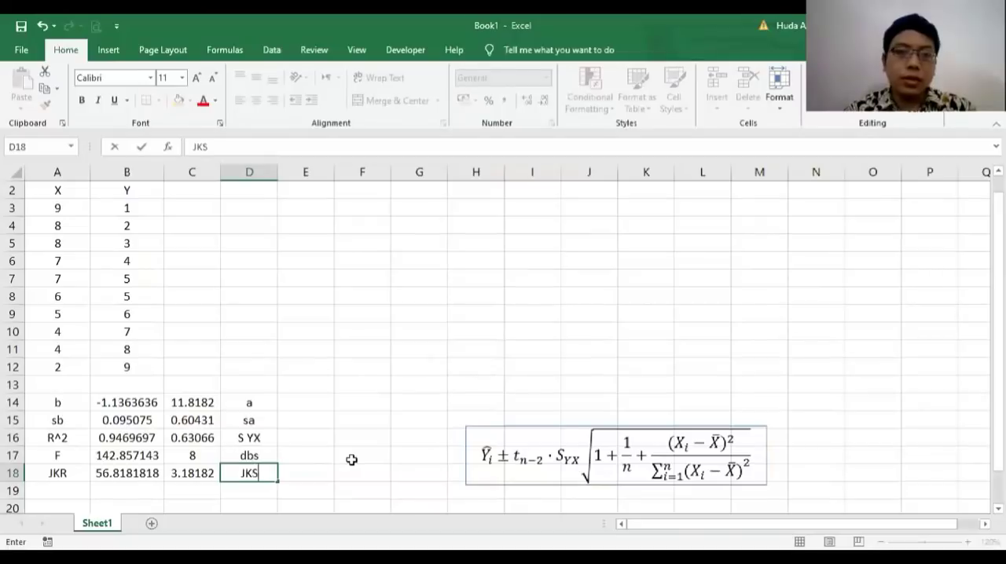
key("Return")
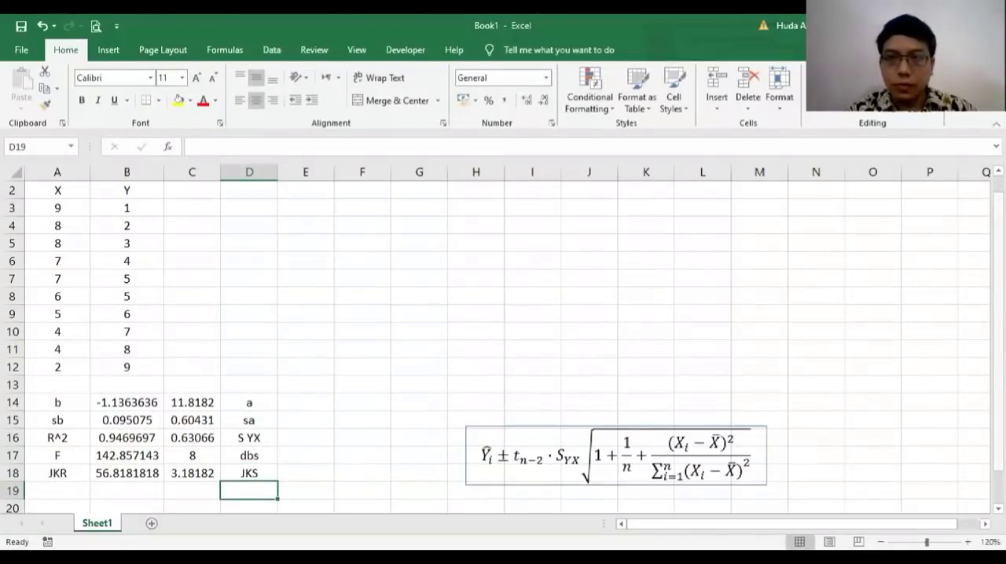
Step: Add the heading Yhat in C2, next to the Y column, for the predicted values
scroll(432, 400, "up", 1)
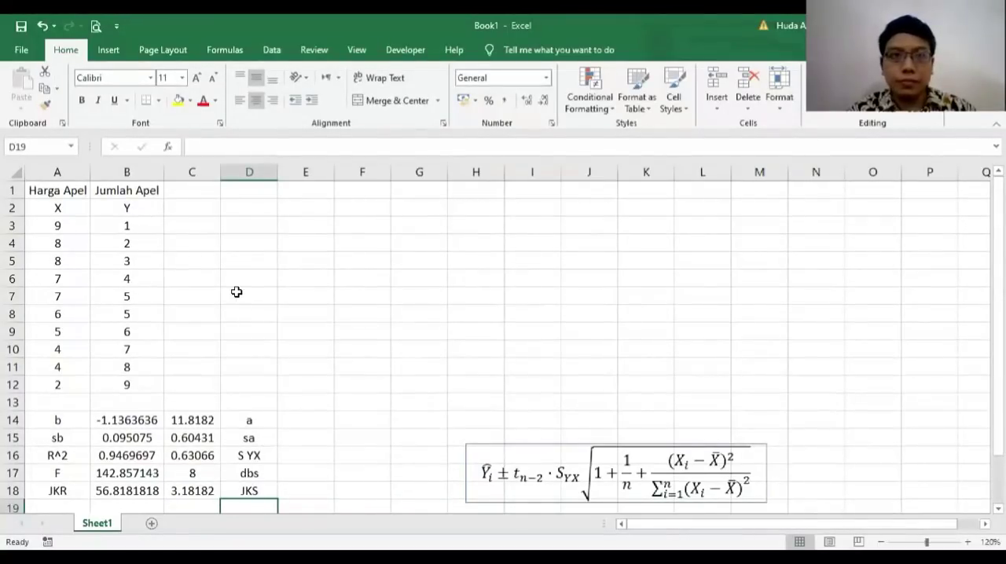
left_click(205, 207)
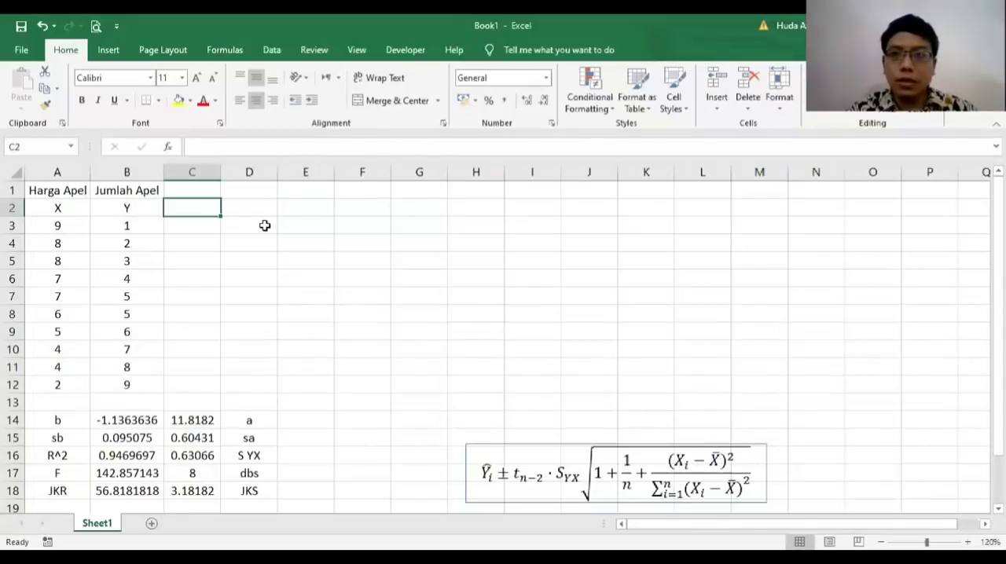
type("Yhat")
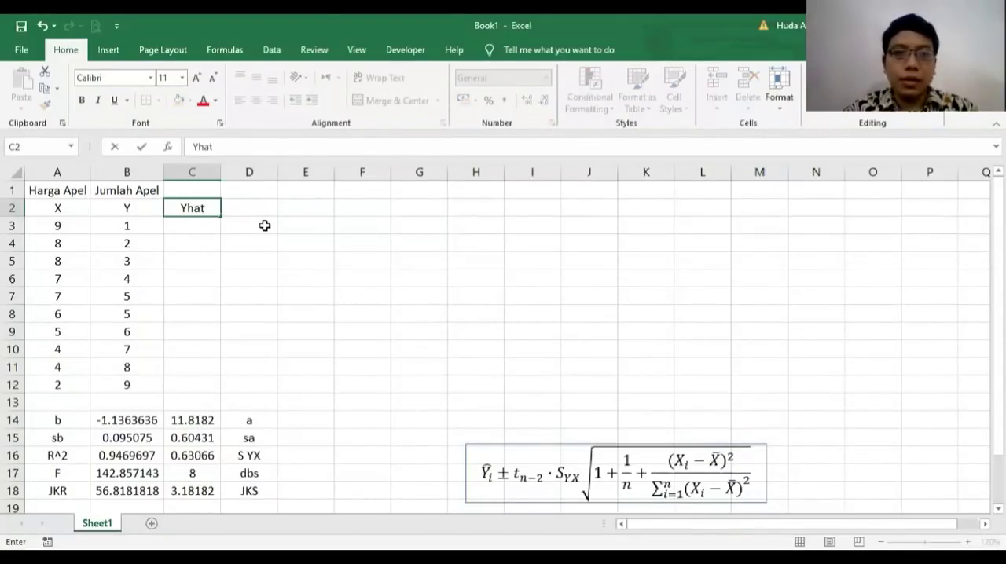
key("Return")
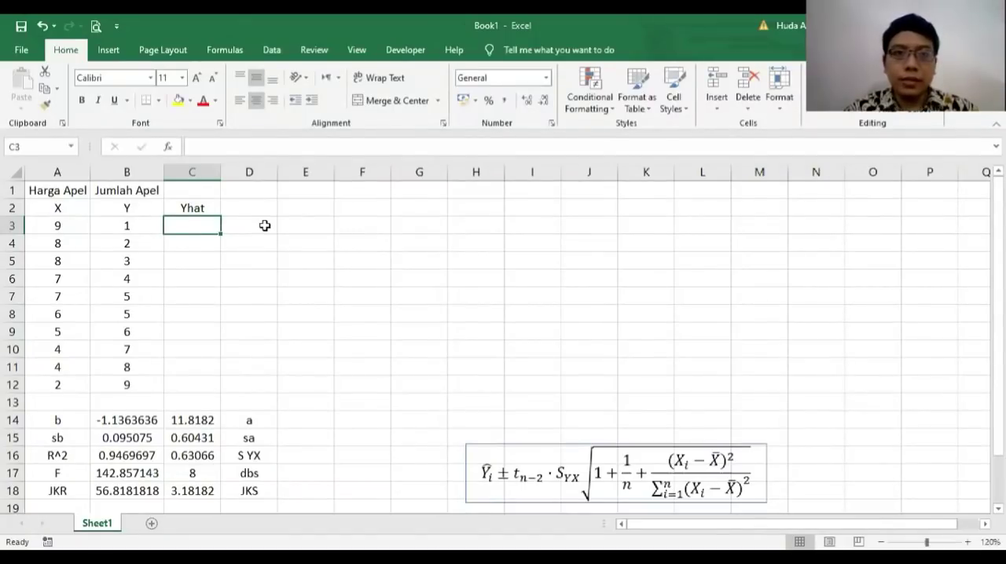
Step: Write the prediction formula =C14+(B14*A3) in C3 from the intercept, the slope and the first X value
type("=")
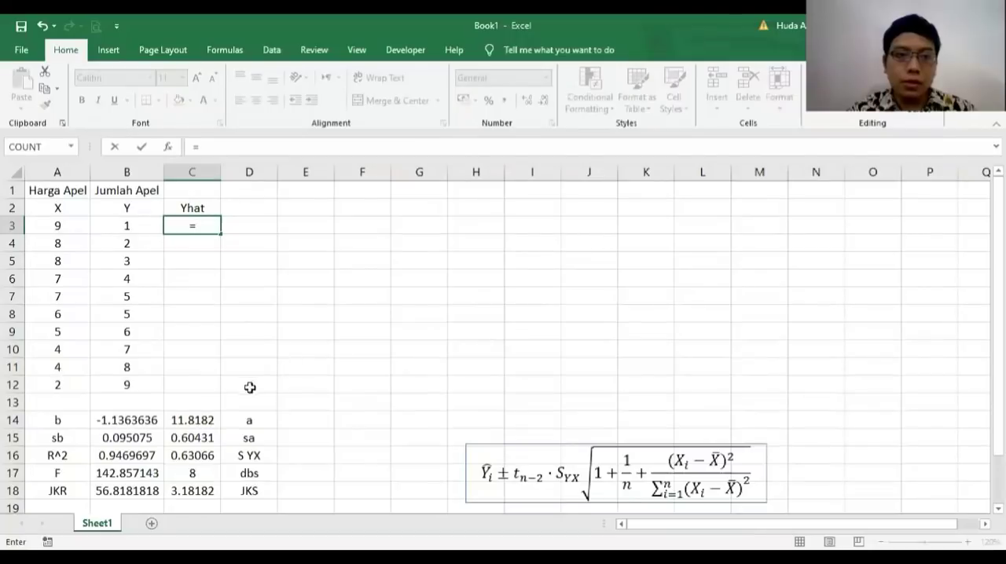
left_click(204, 417)
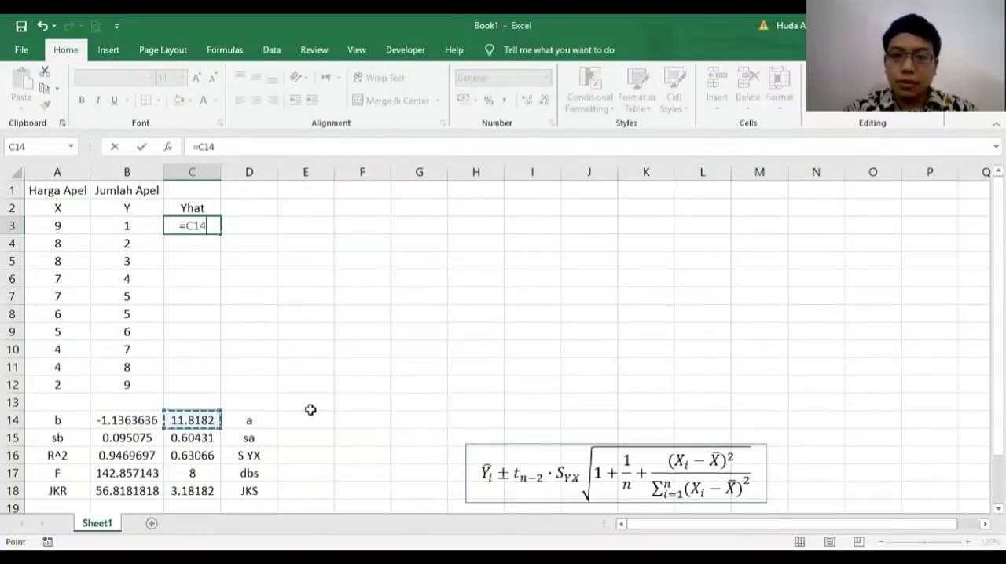
type("+")
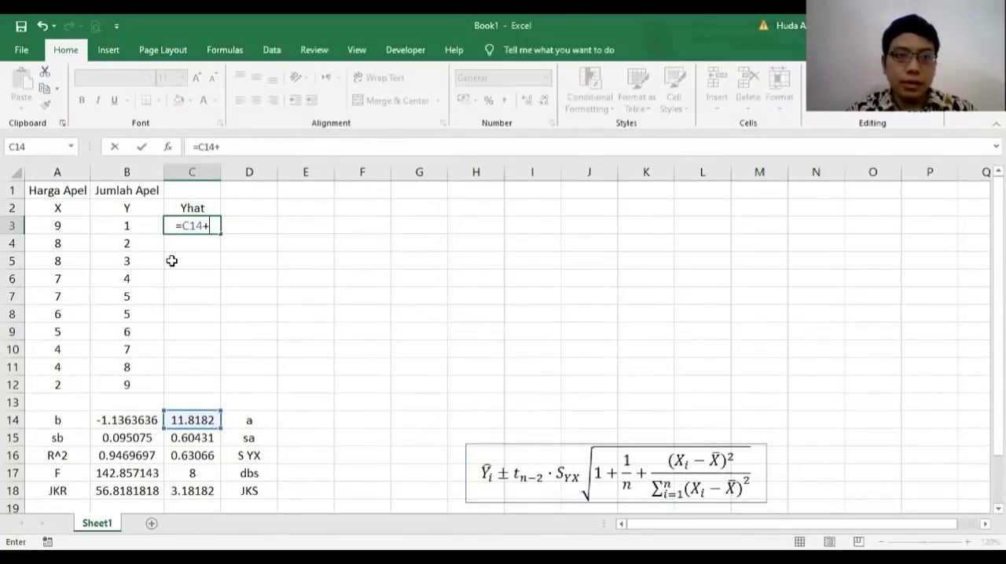
type("(")
left_click(116, 421)
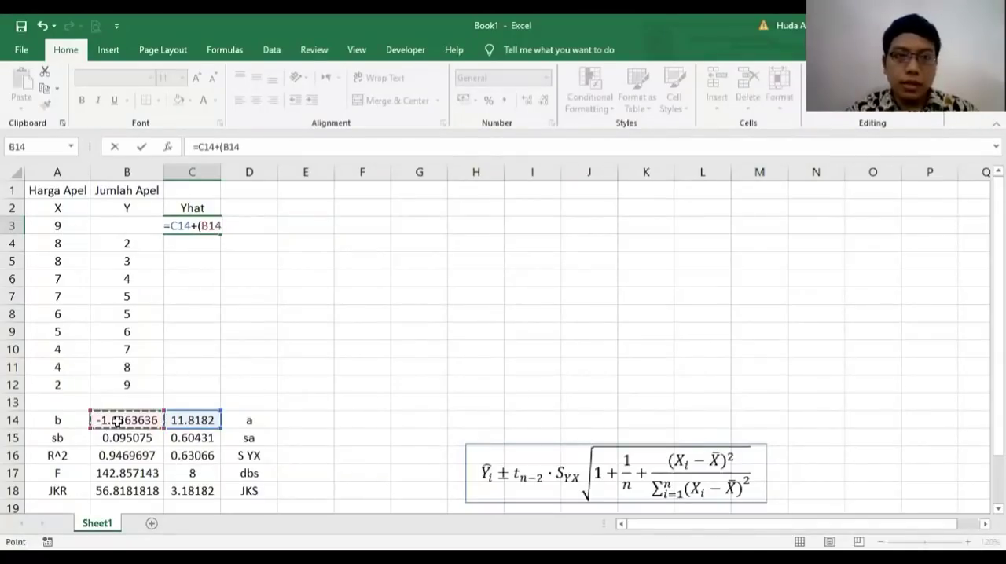
type("*")
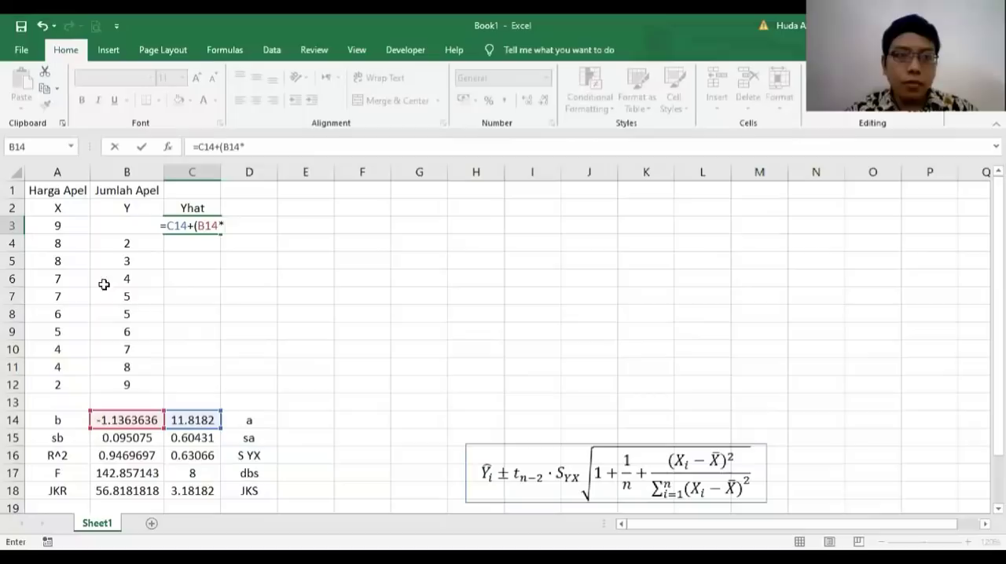
left_click(62, 223)
type(")")
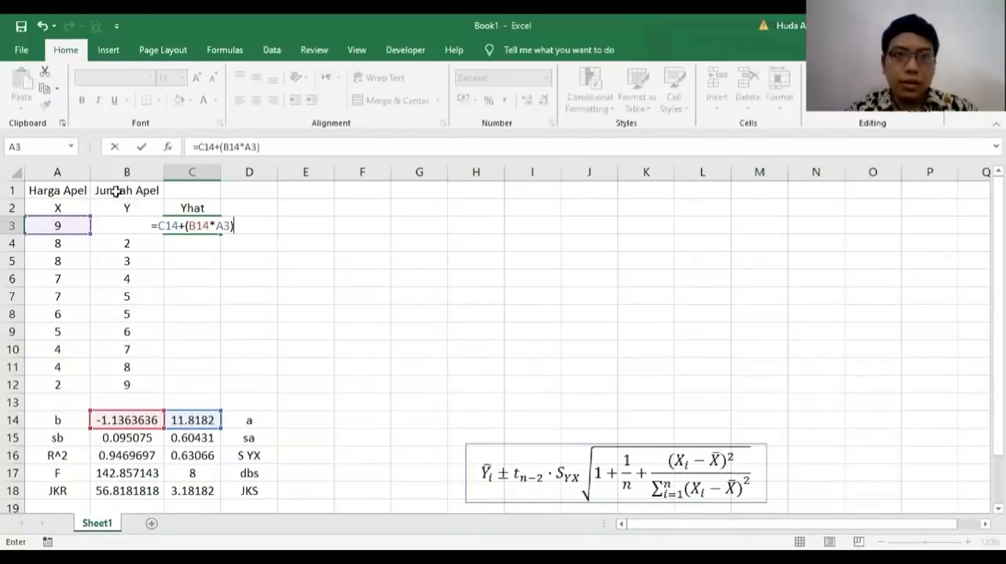
Step: Make the coefficient references absolute so C3 reads =$C$14+($B$14*A3), and fill the formula down to C12
left_click(196, 146)
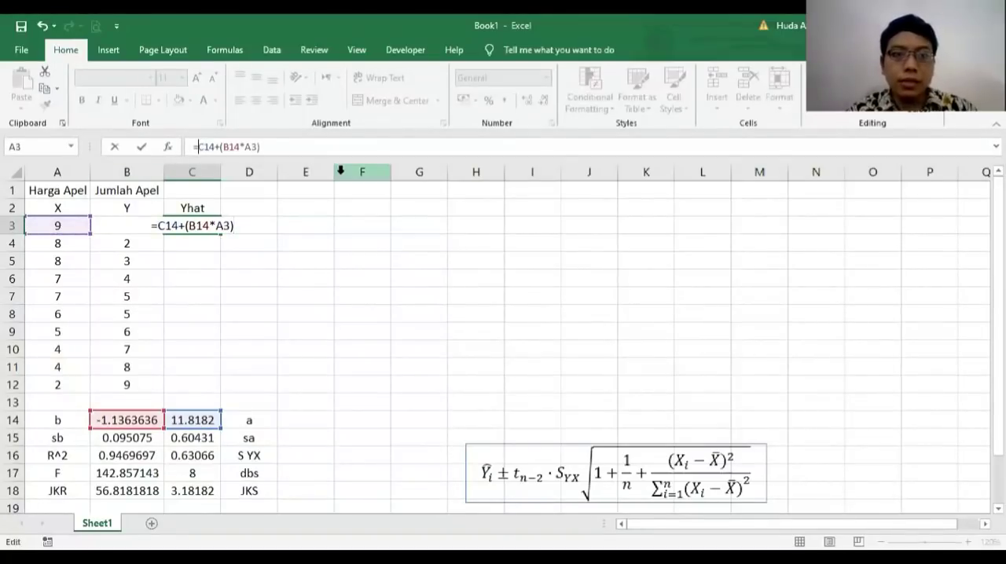
type("$")
key("Right")
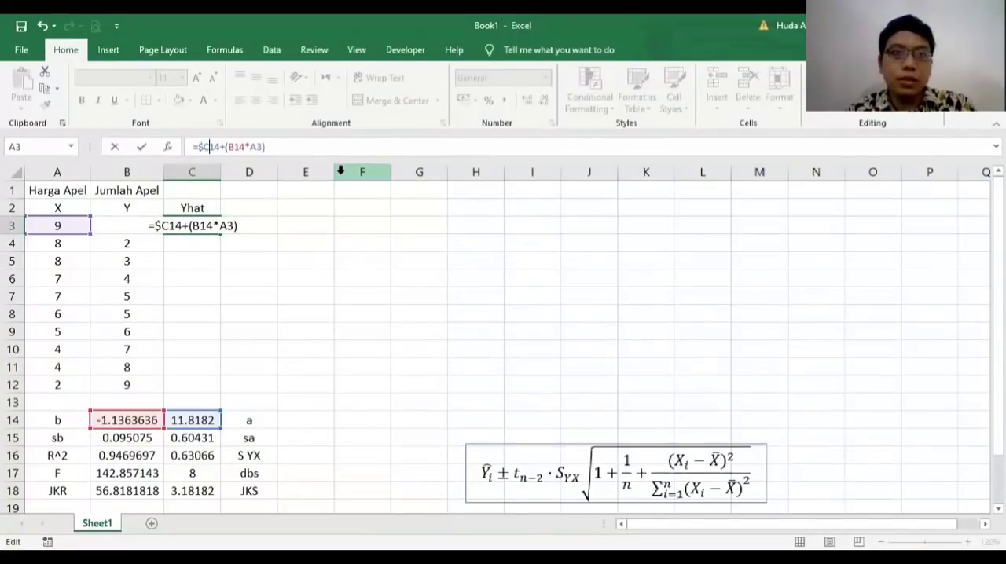
type("$")
key("Right")
key("Right")
key("Right")
key("Right")
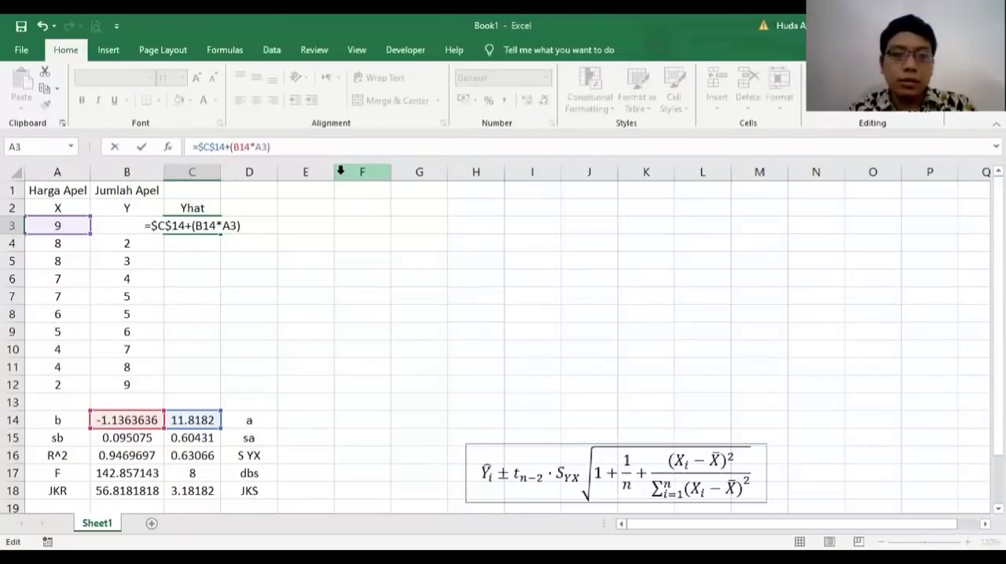
type("$")
key("Right")
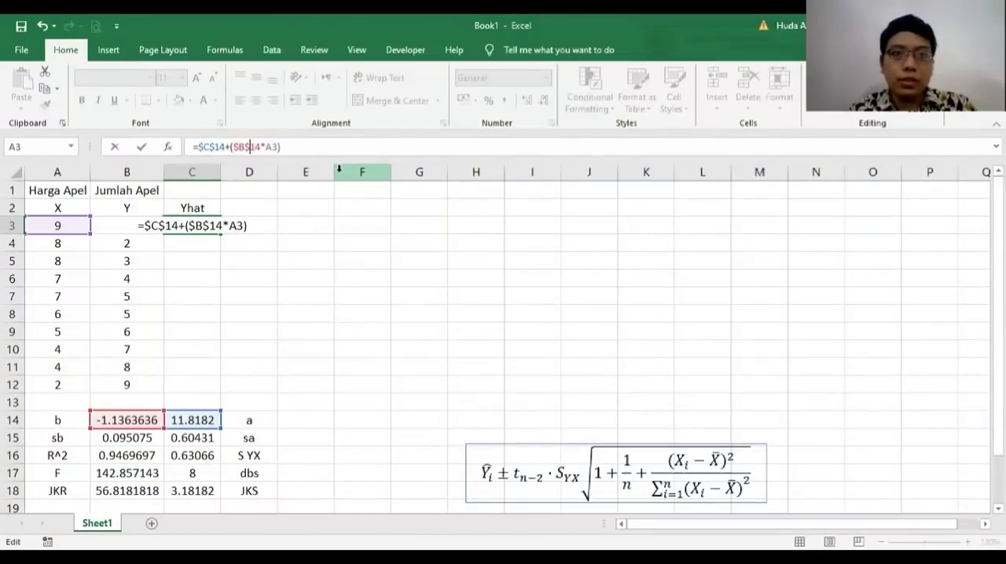
type("$")
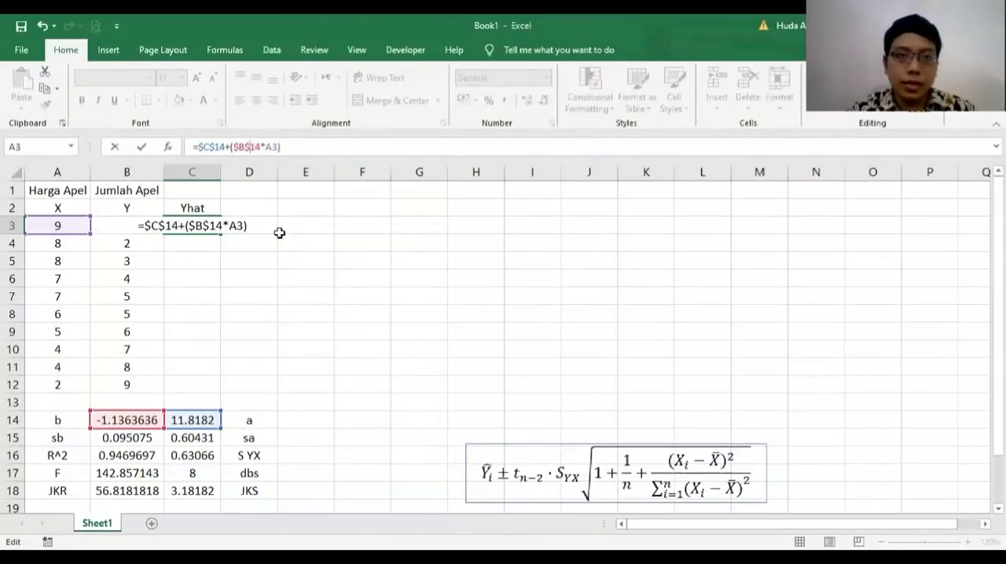
key("Return")
left_click(203, 226)
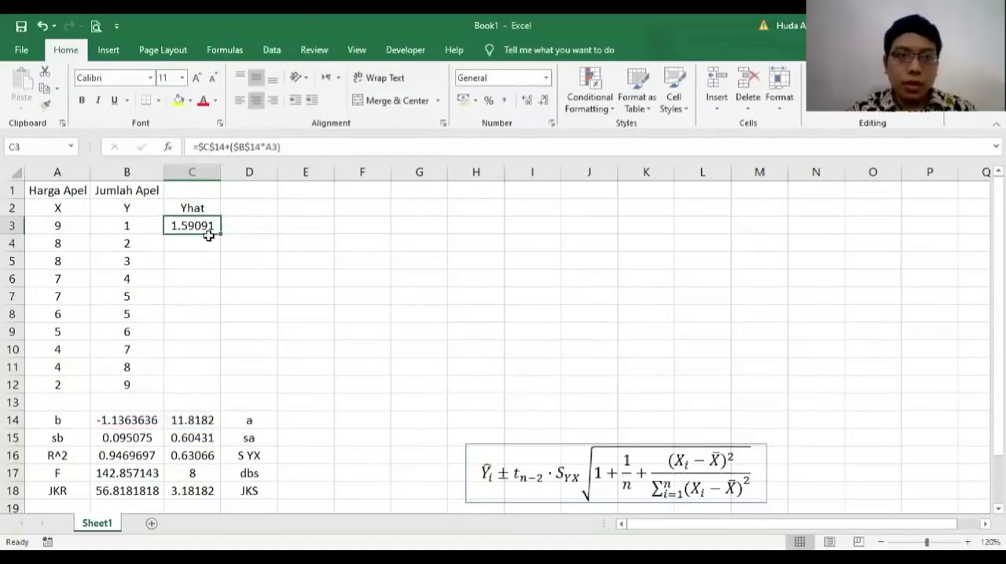
left_click_drag(222, 234, 214, 386)
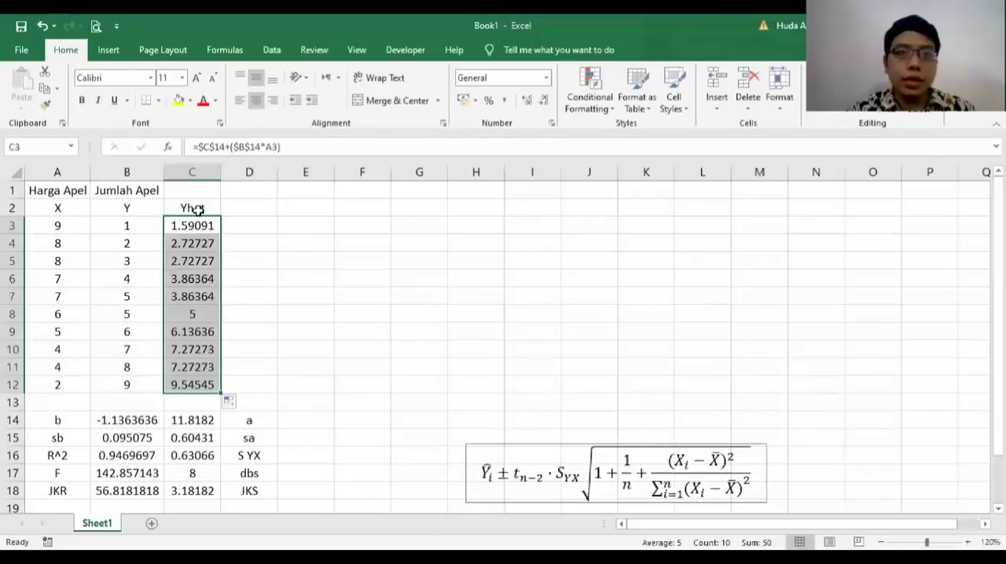
Step: Add the heading (Xi - Xbar) in D2, next to the Yhat column
left_click(247, 210)
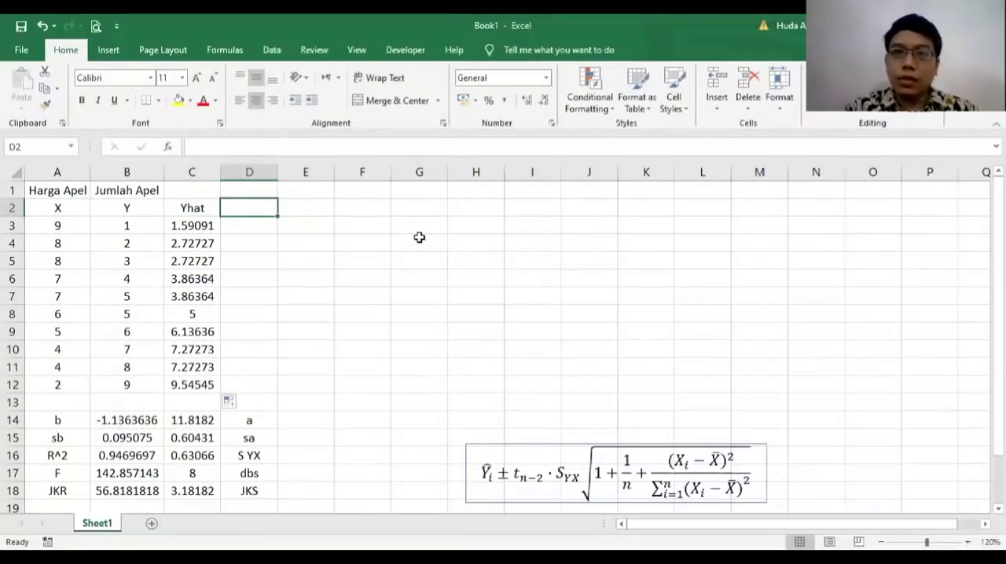
type("(")
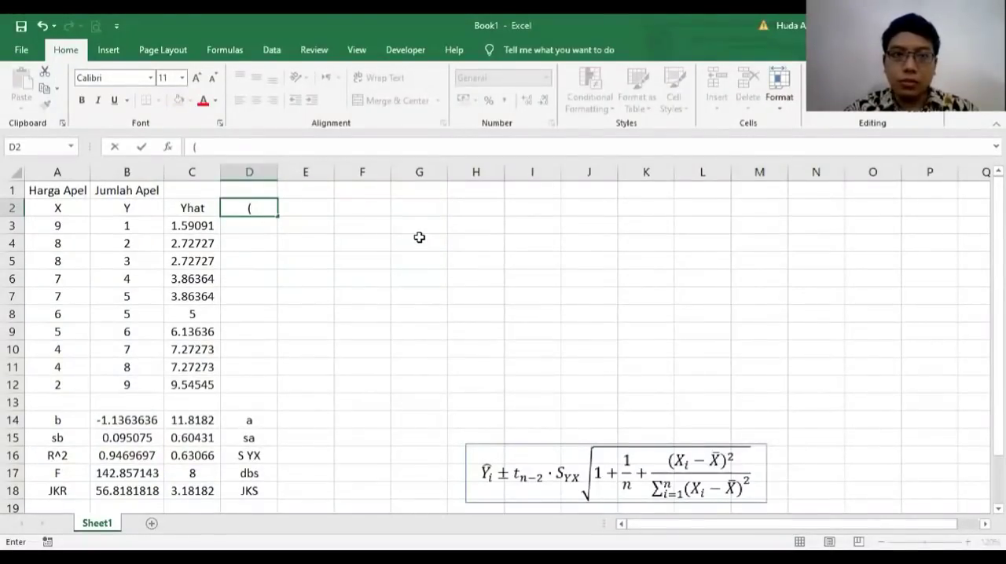
type("Xi")
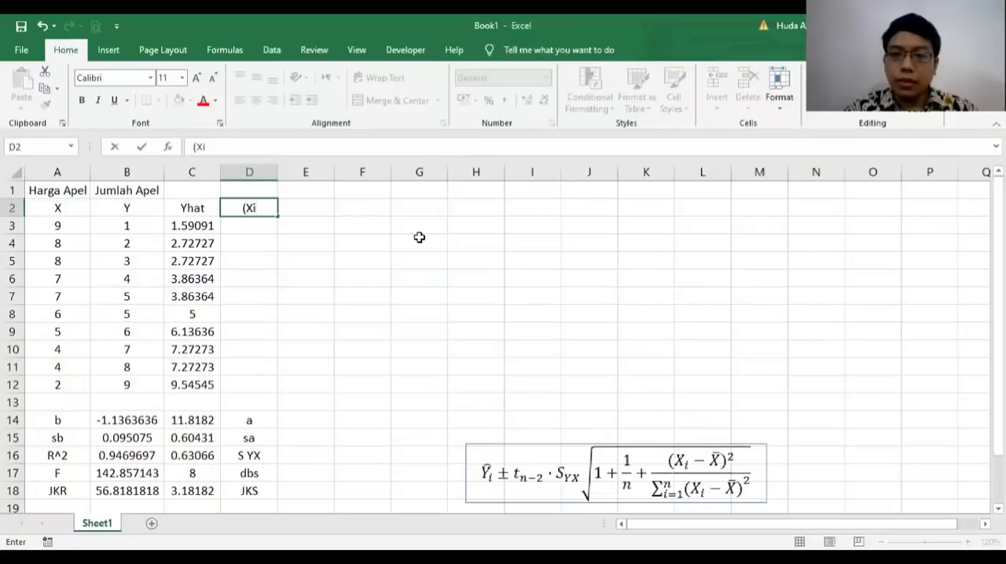
type(" -")
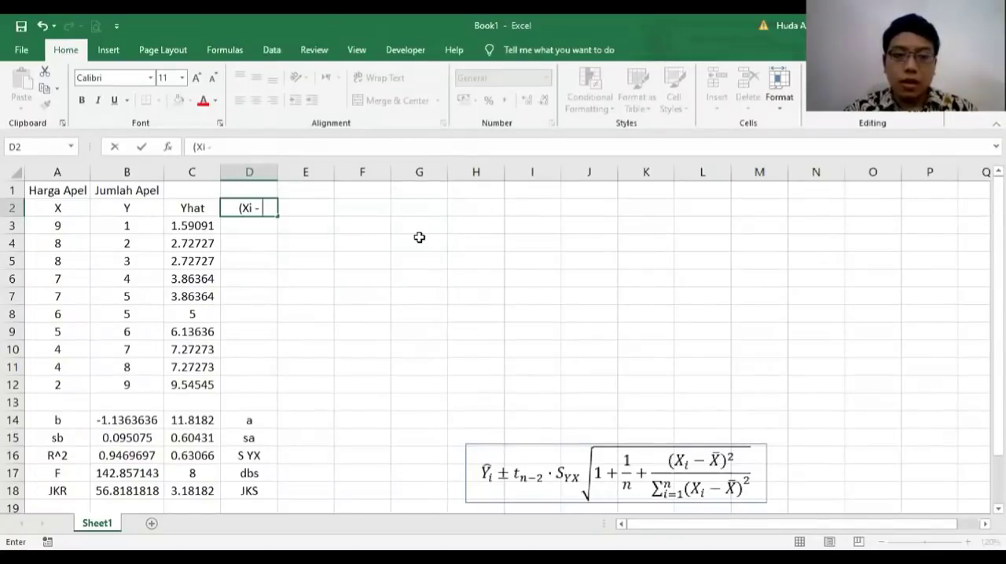
type(" Xbar")
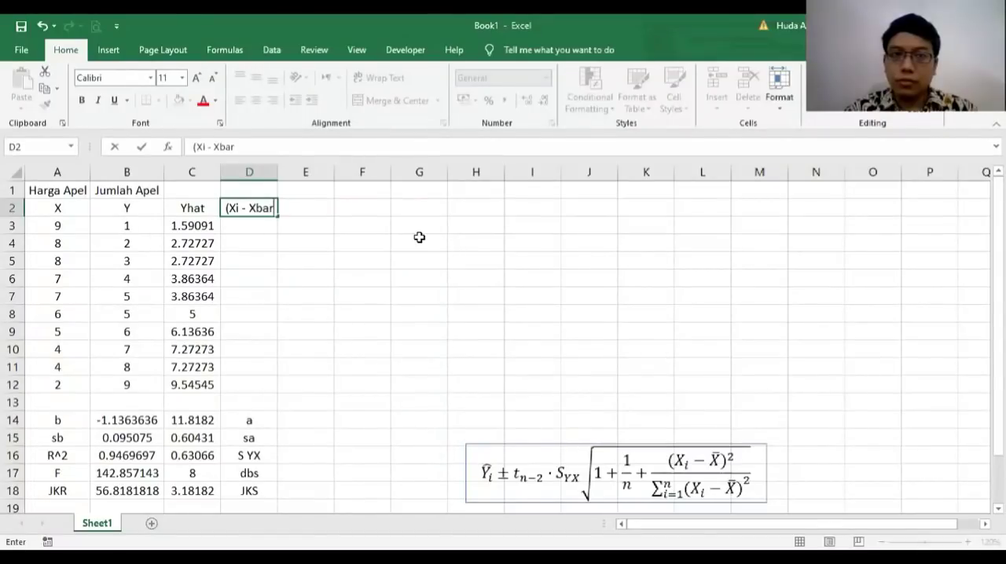
type(")")
key("Return")
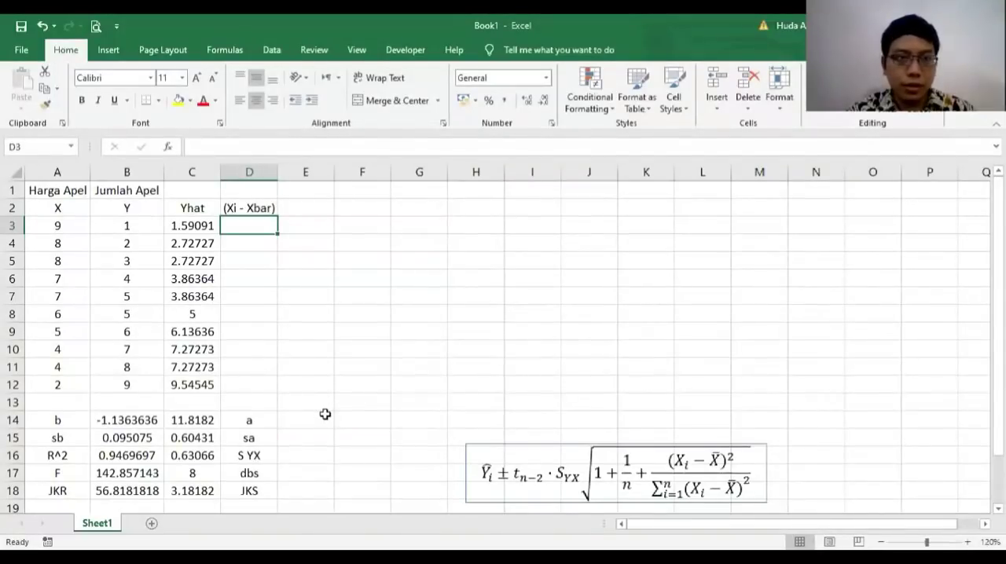
Step: Label F14 as Xbar for the mean of the X values
left_click(66, 400)
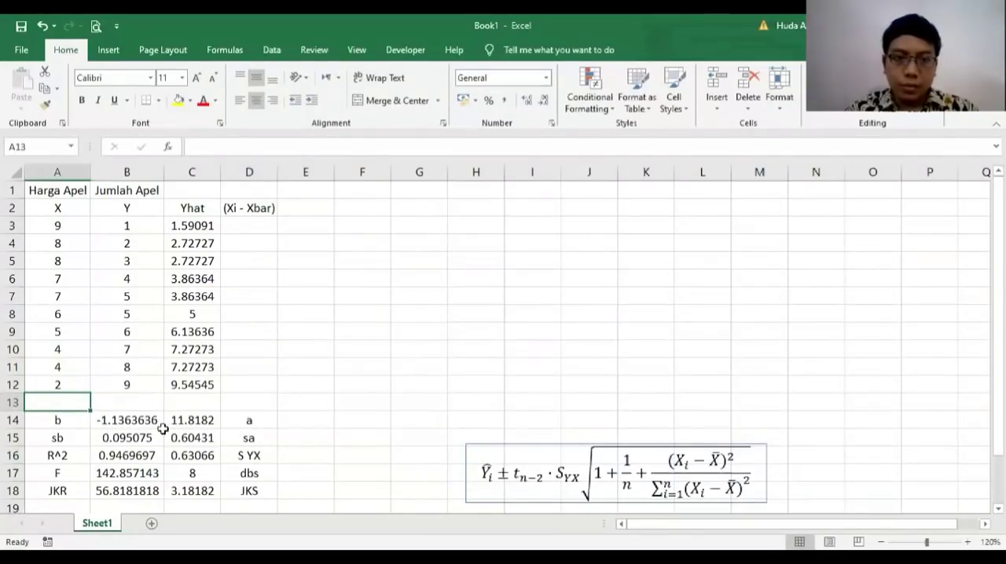
left_click(347, 421)
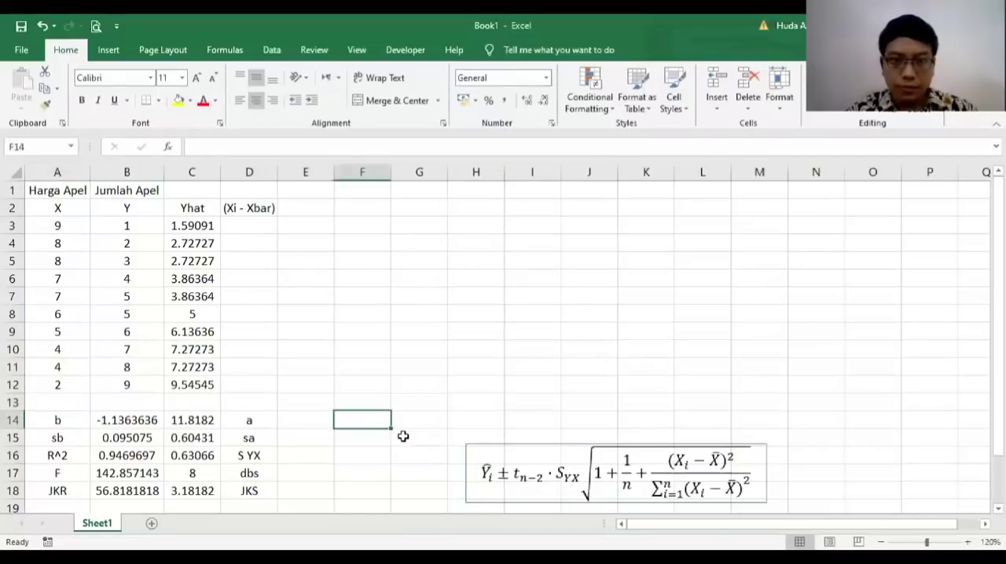
type("Xbar")
key("Return")
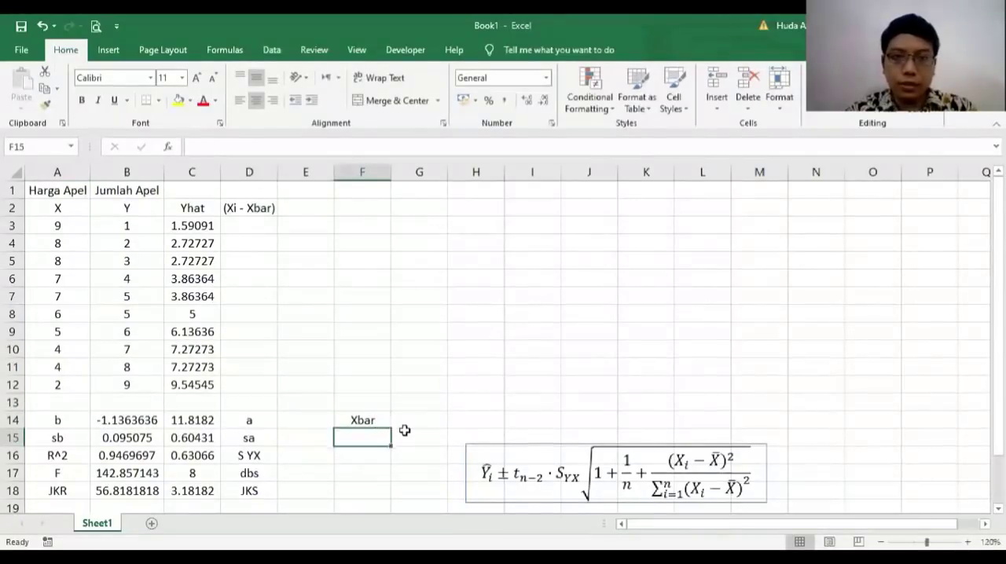
Step: Calculate the average of the X values A3:A12 in G14, beside the Xbar label
left_click(405, 436)
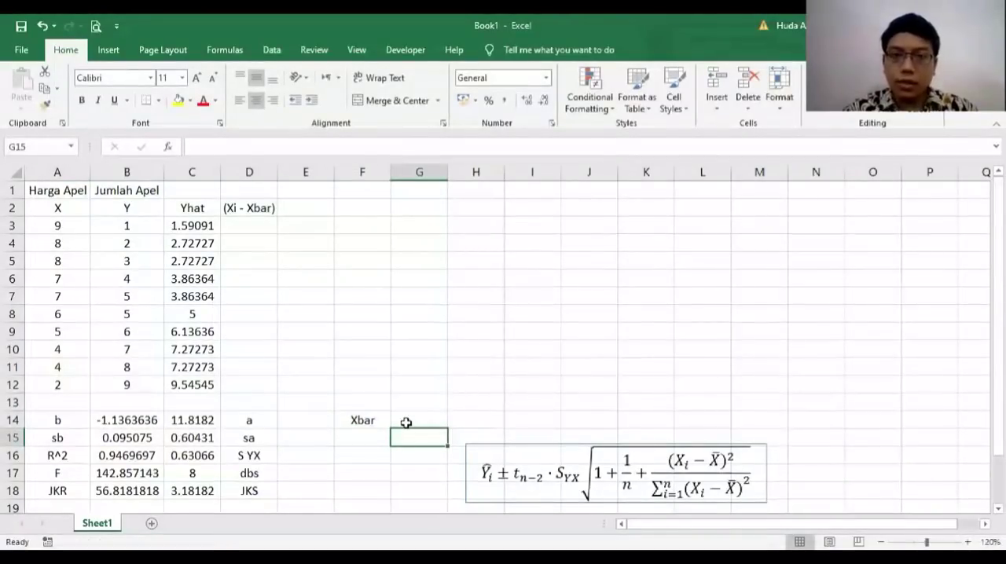
left_click(407, 421)
type("=")
key("BackSpace")
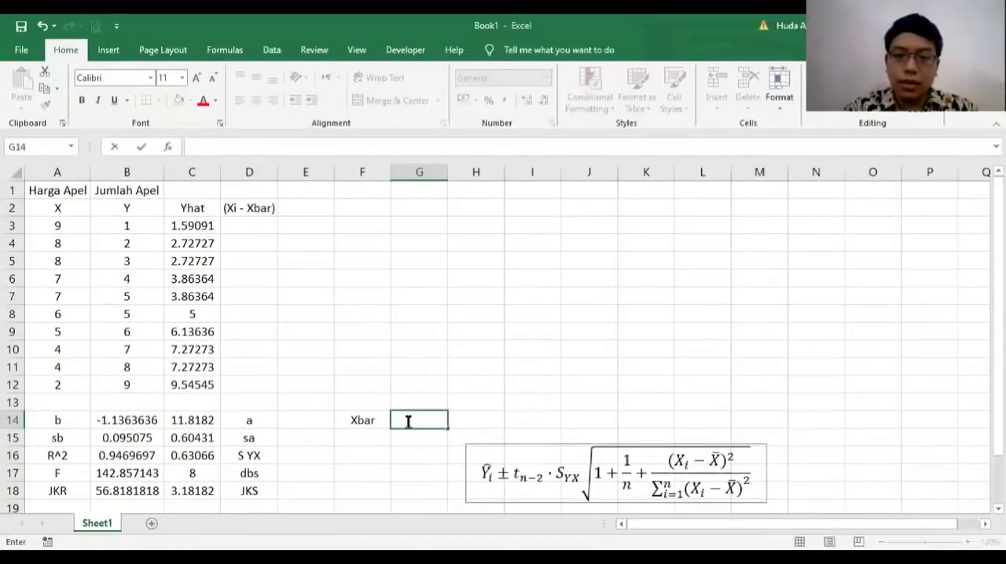
type("=")
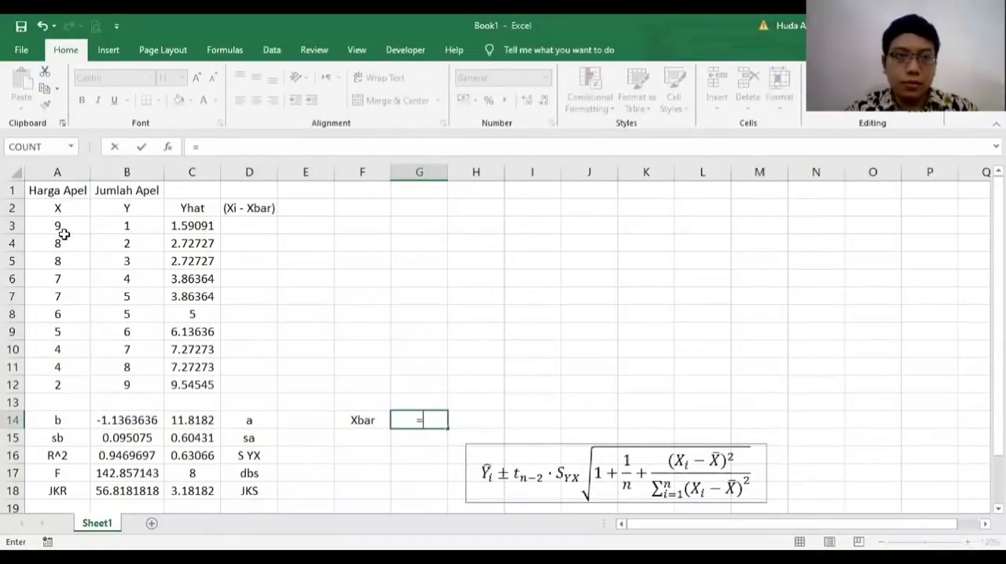
type("average(")
left_click(59, 228)
key("ctrl+shift+Down")
key("Return")
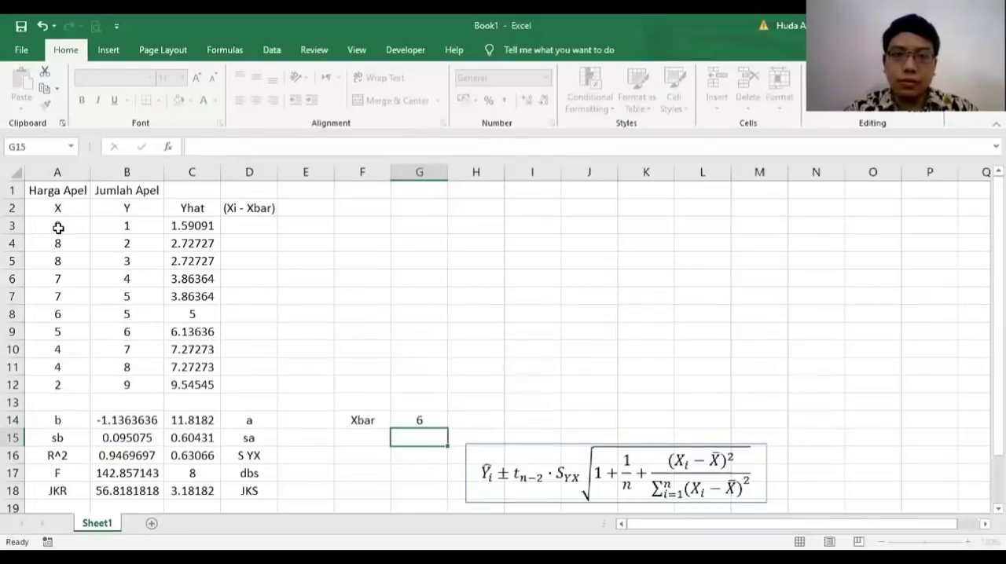
Step: Enter the deviation formula =A3-$G$14 in D3 and fill it down to D12
left_click(255, 225)
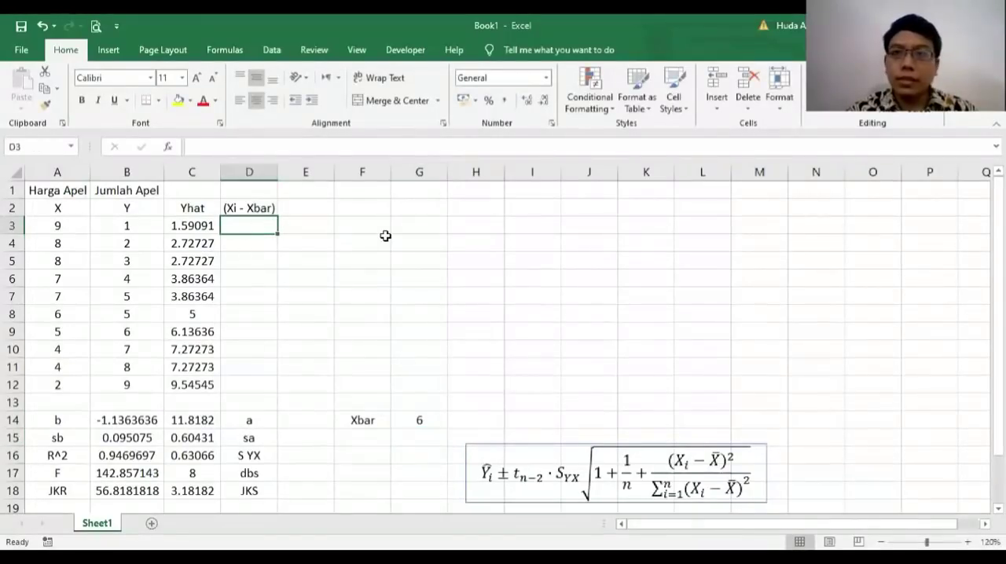
type("=")
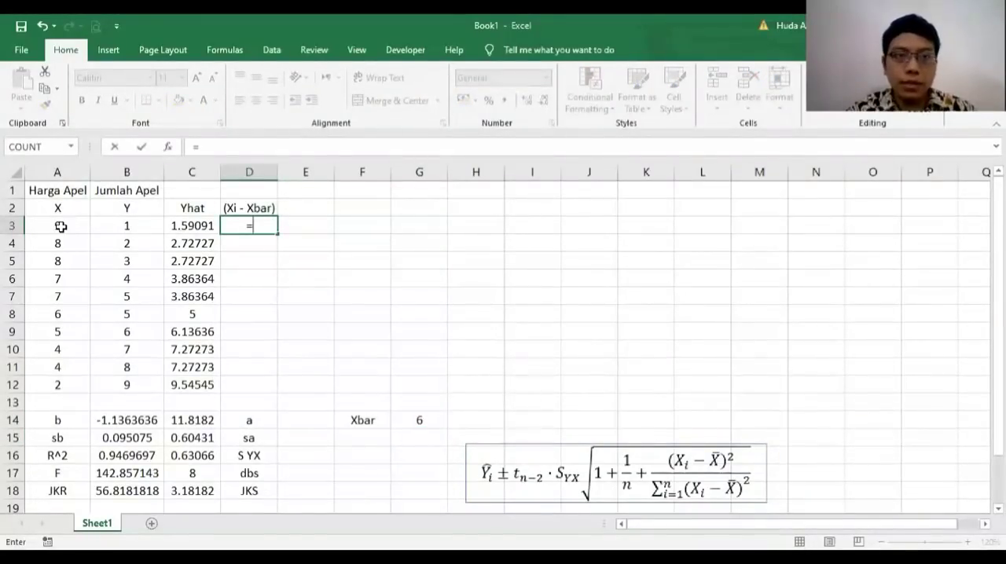
left_click(60, 226)
type("-")
left_click(419, 420)
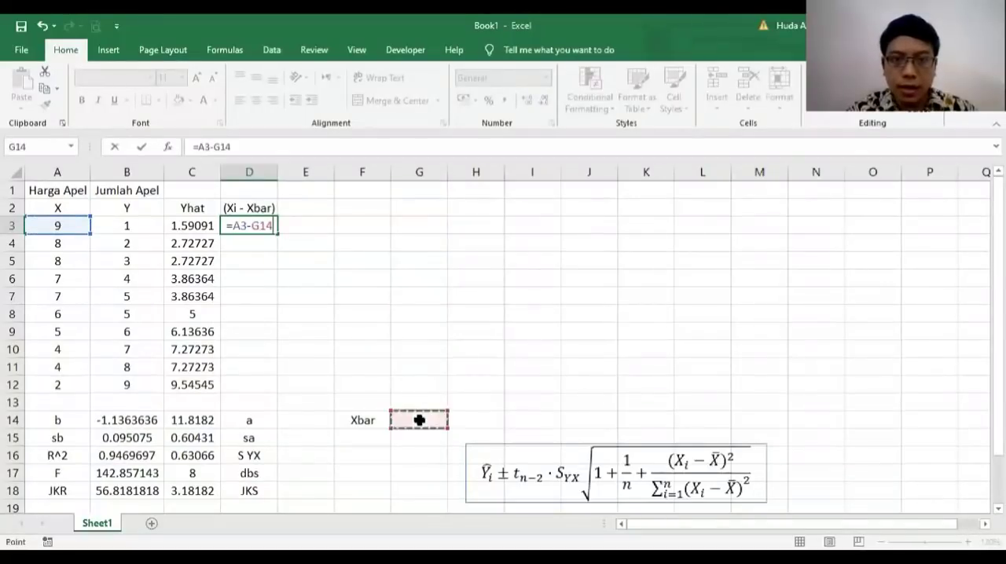
left_click(213, 147)
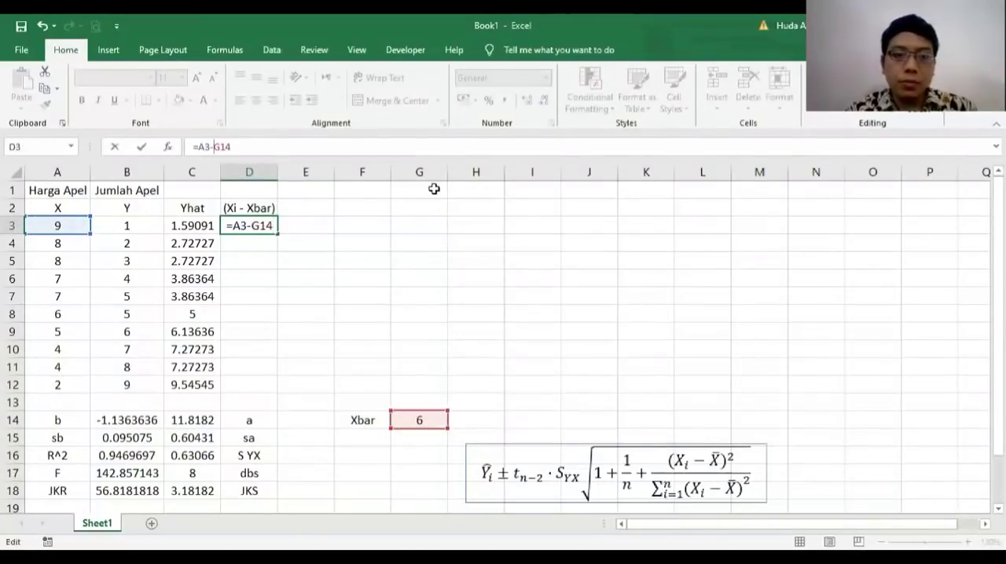
type("$G$")
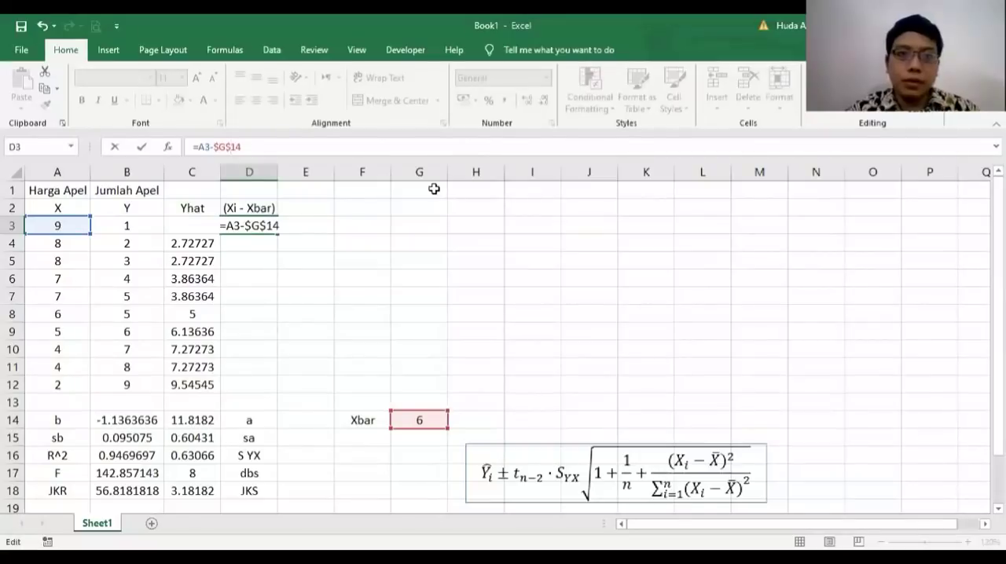
key("Return")
left_click(268, 228)
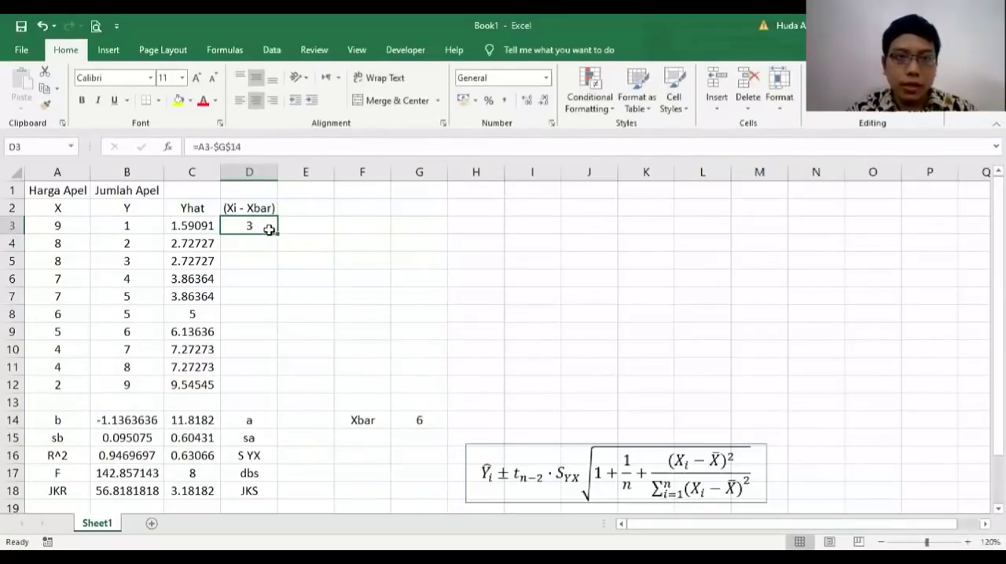
left_click_drag(277, 233, 263, 389)
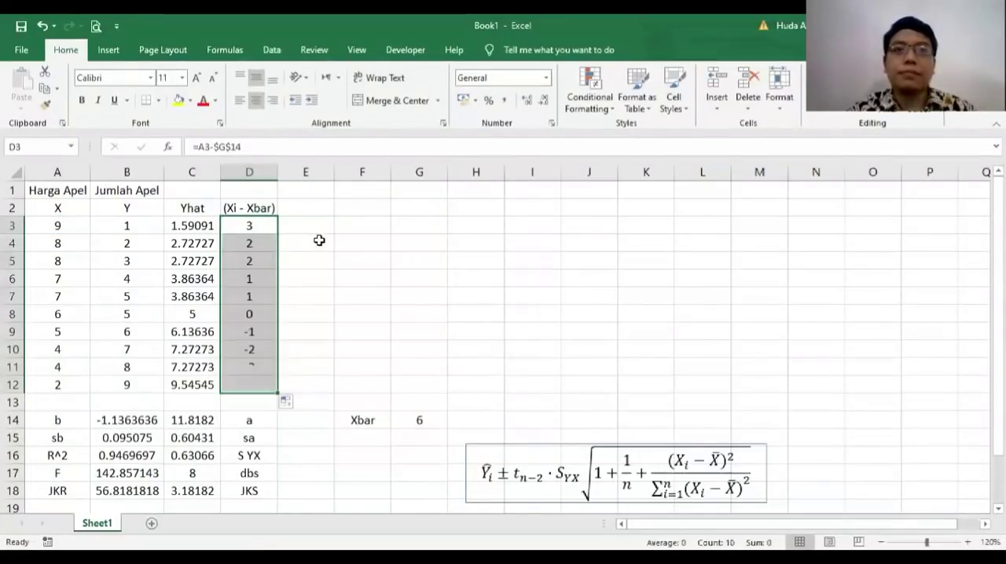
left_click(273, 208)
key("ctrl+c")
left_click(302, 206)
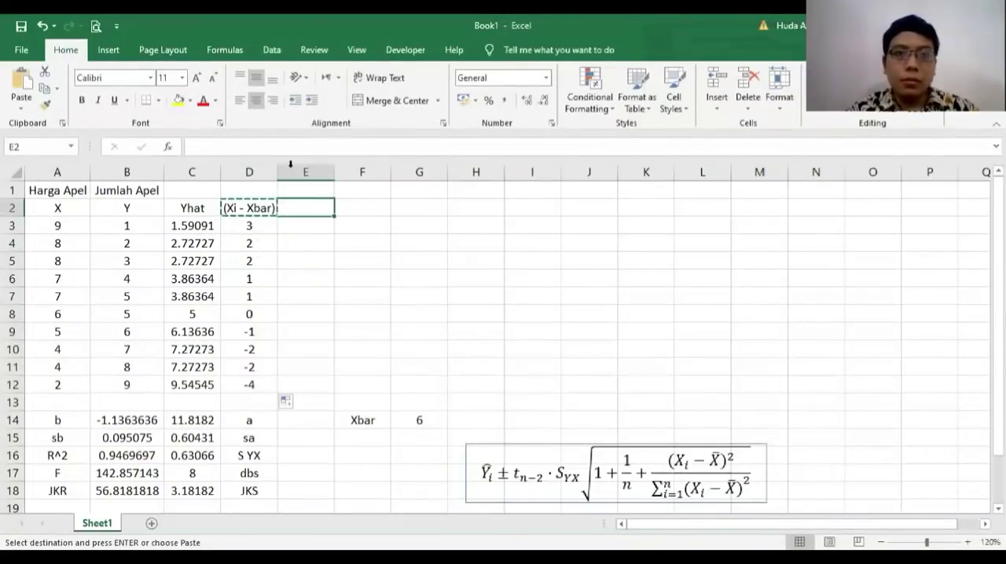
left_click(270, 148)
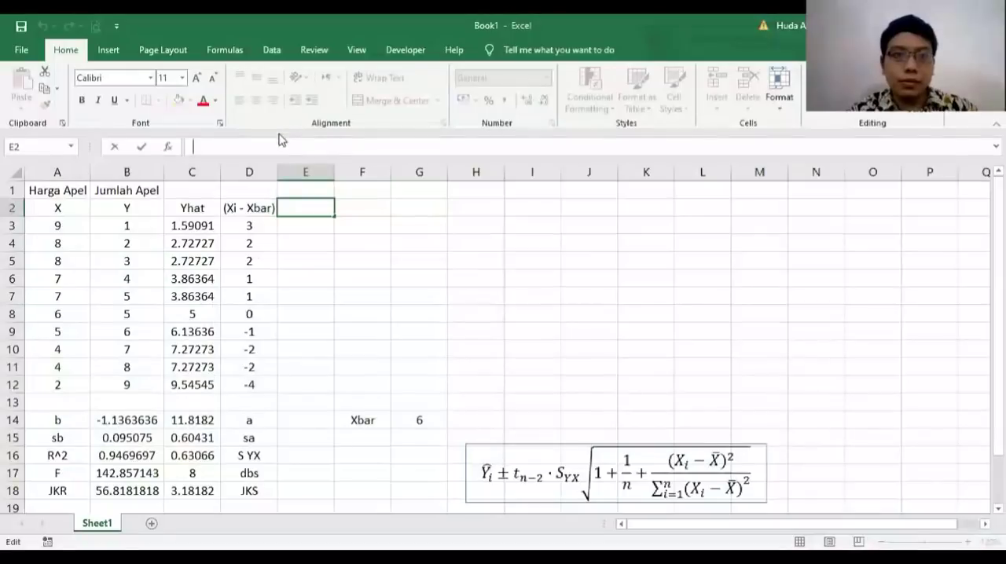
Step: Copy the (Xi - Xbar) heading into E2 and extend it to read (Xi - Xbar)^2
left_click(264, 206)
key("ctrl+c")
key("Right")
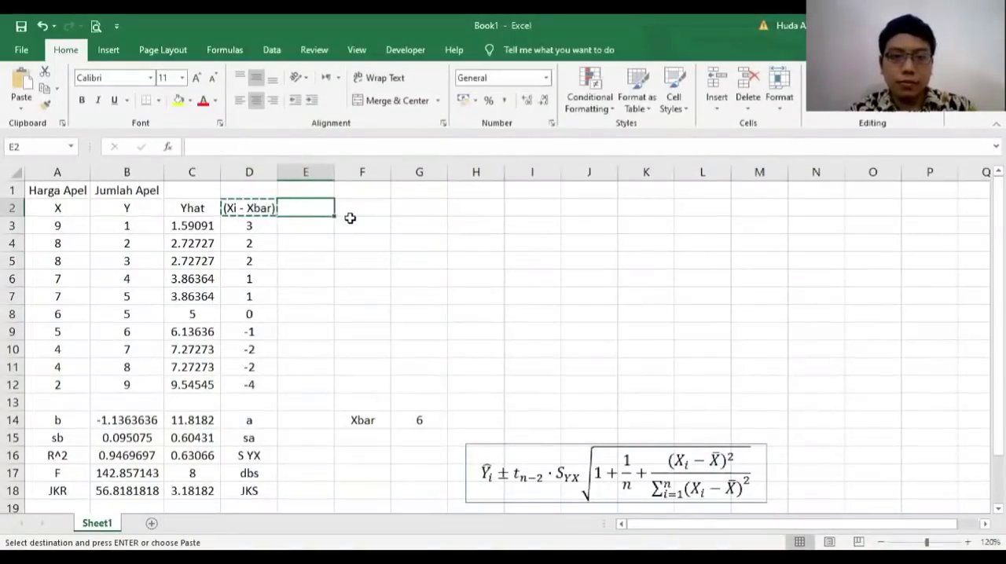
key("ctrl+v")
left_click(267, 147)
type("^2")
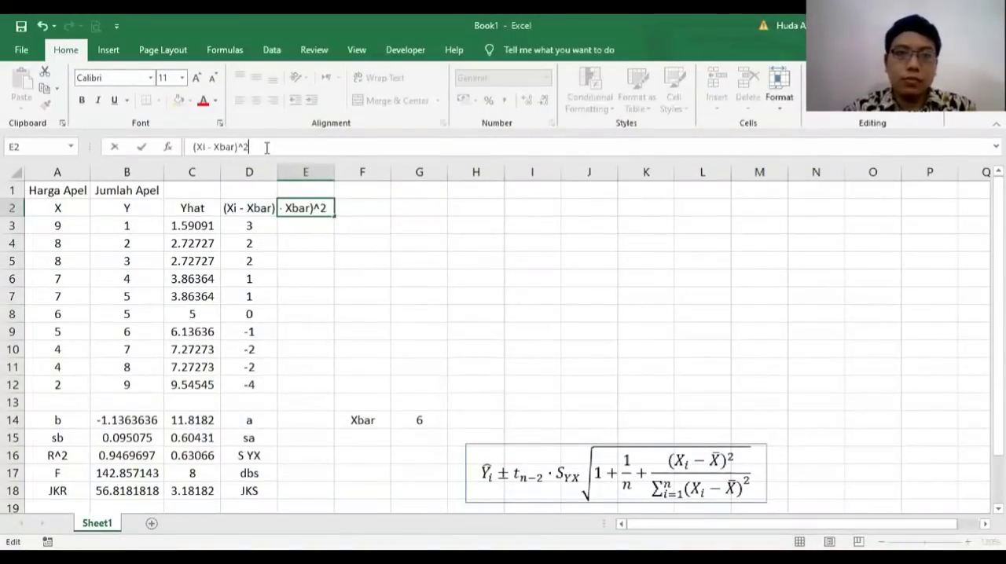
key("Return")
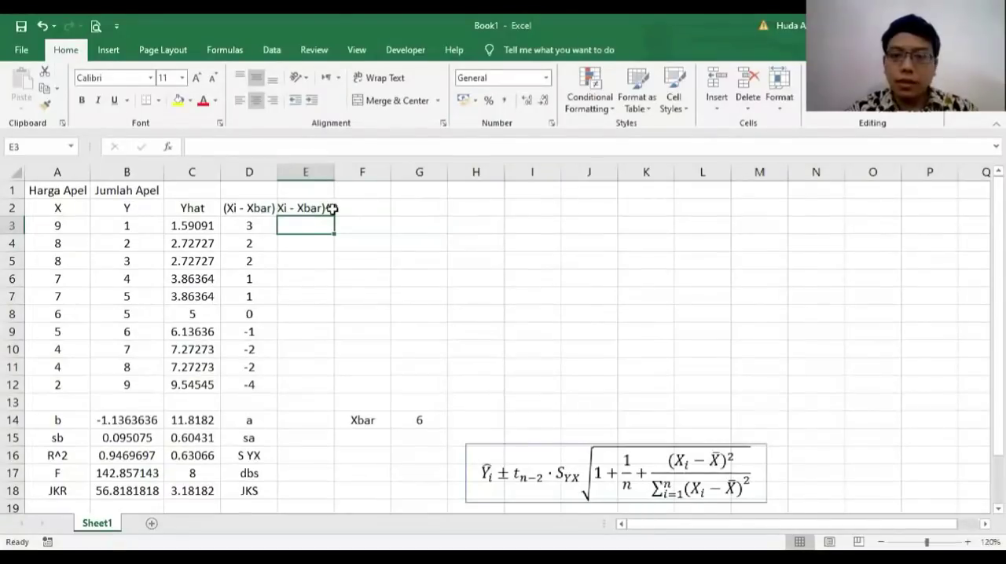
Step: Square the first deviation with =D3^2 in E3 and fill the formula down to E12
type("=")
left_click(248, 226)
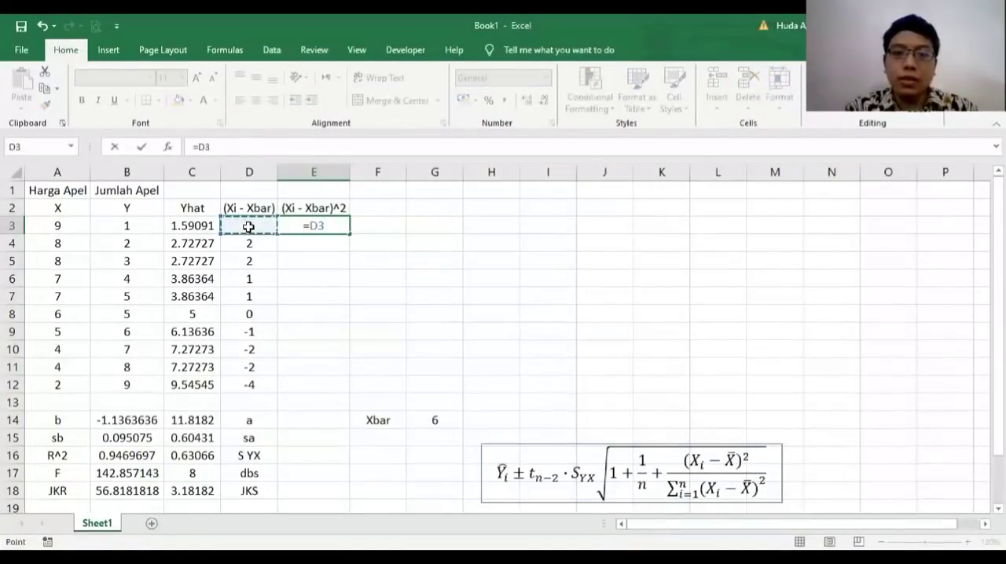
type("^2")
key("Return")
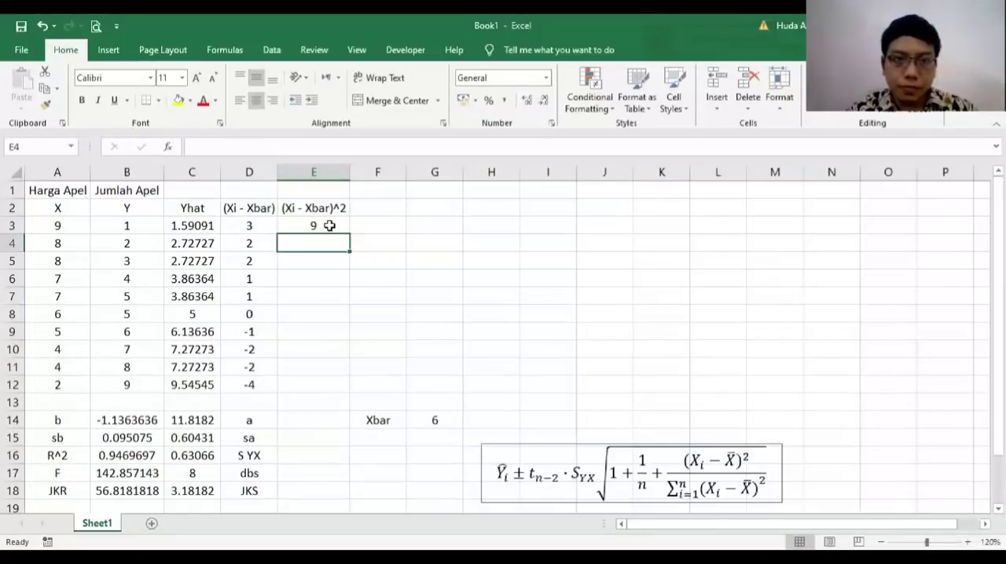
left_click(329, 226)
left_click_drag(351, 234, 327, 393)
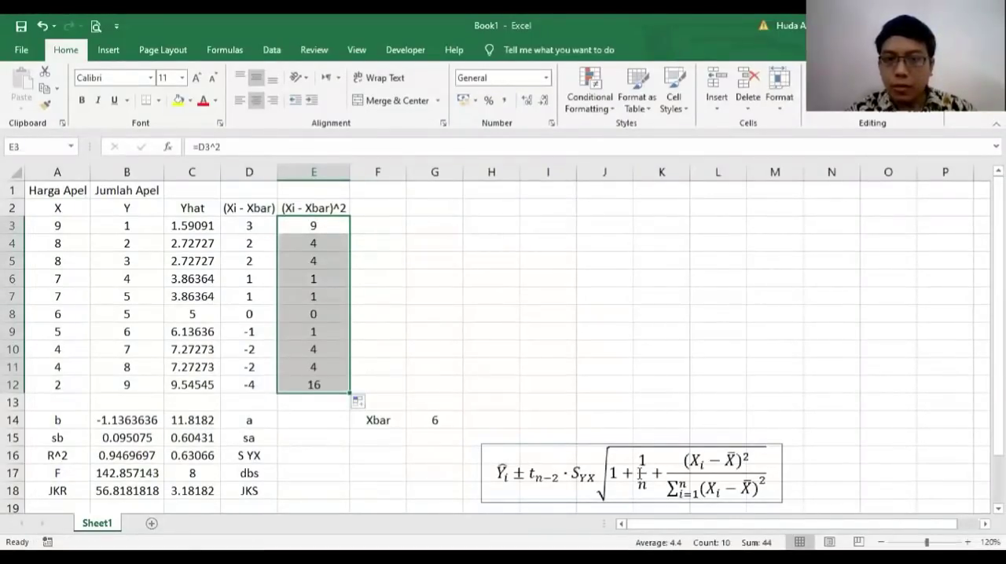
Step: Total the squared deviations in E13 with =SUM(E3:E12)
left_click(307, 402)
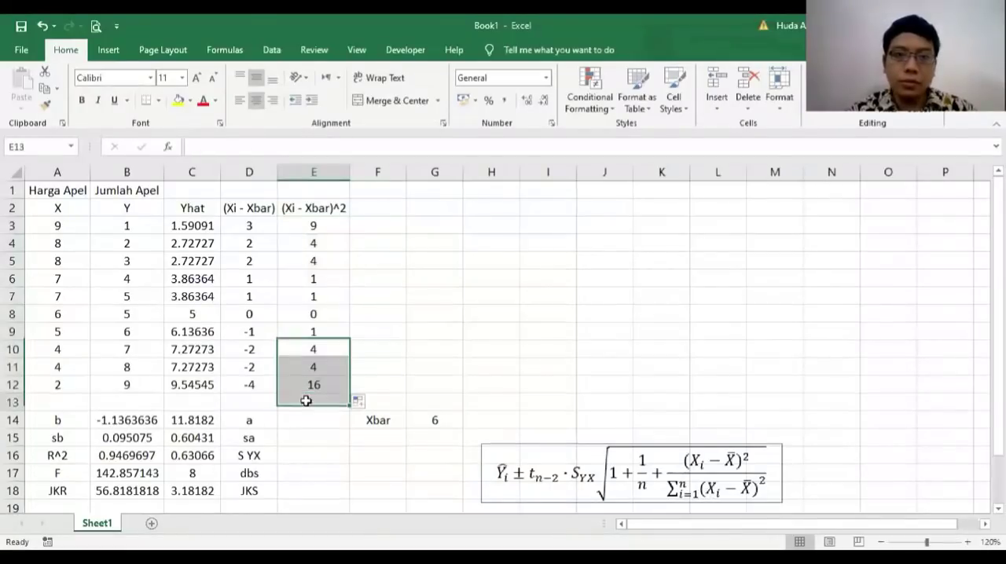
type("=")
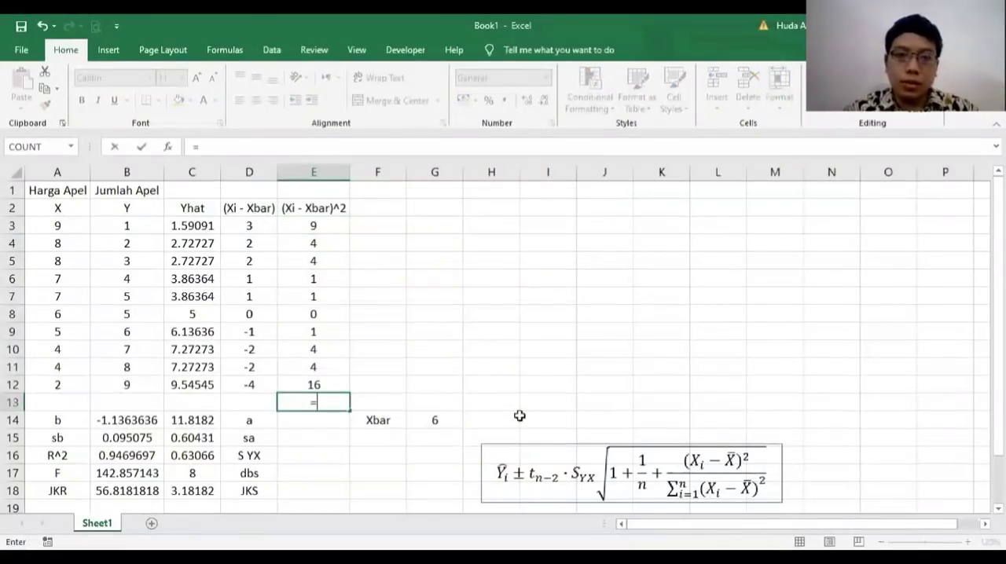
type("sum(")
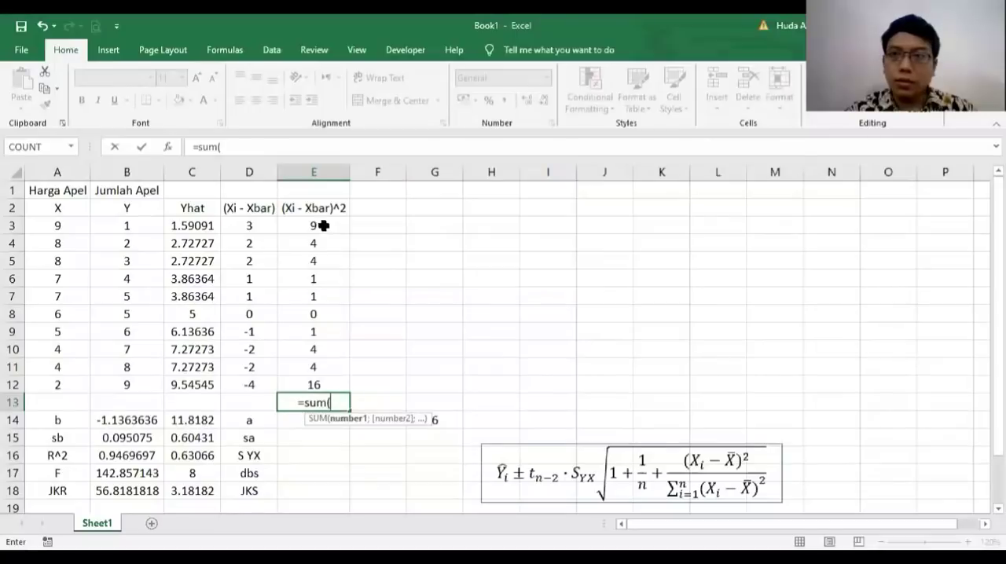
left_click_drag(323, 225, 325, 383)
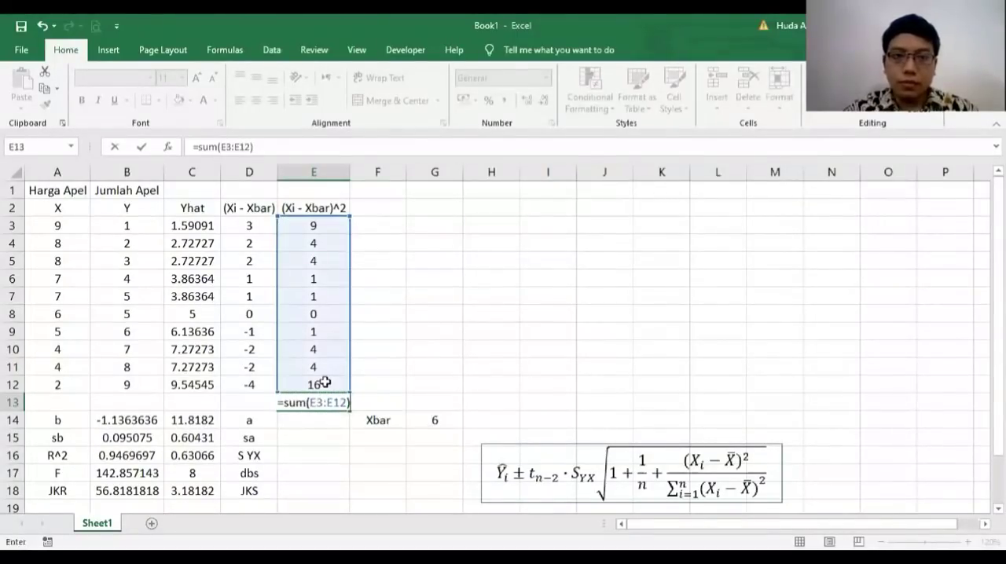
key("Return")
Step: Highlight the total of the squared deviations in E13 with a yellow fill
left_click(314, 403)
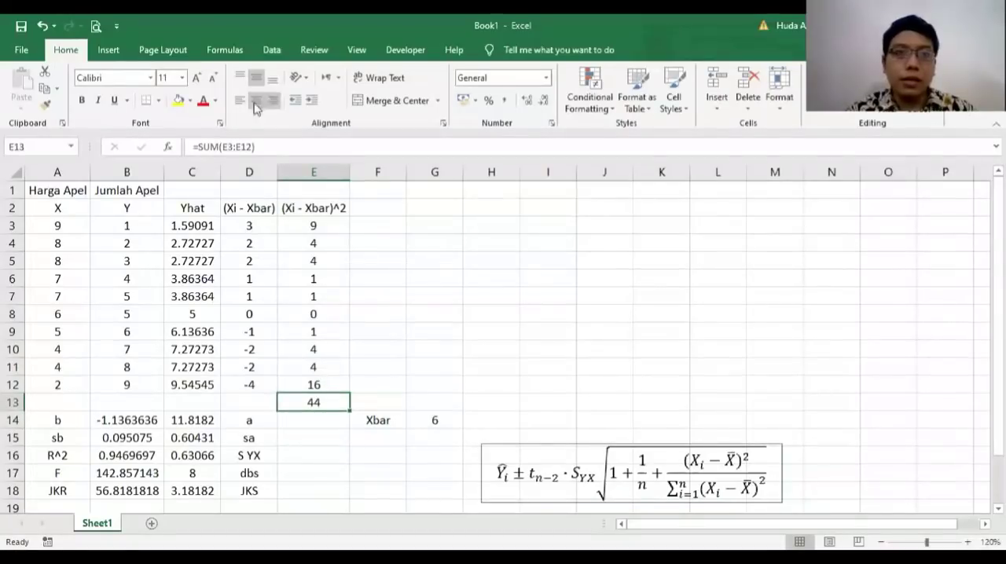
left_click(178, 101)
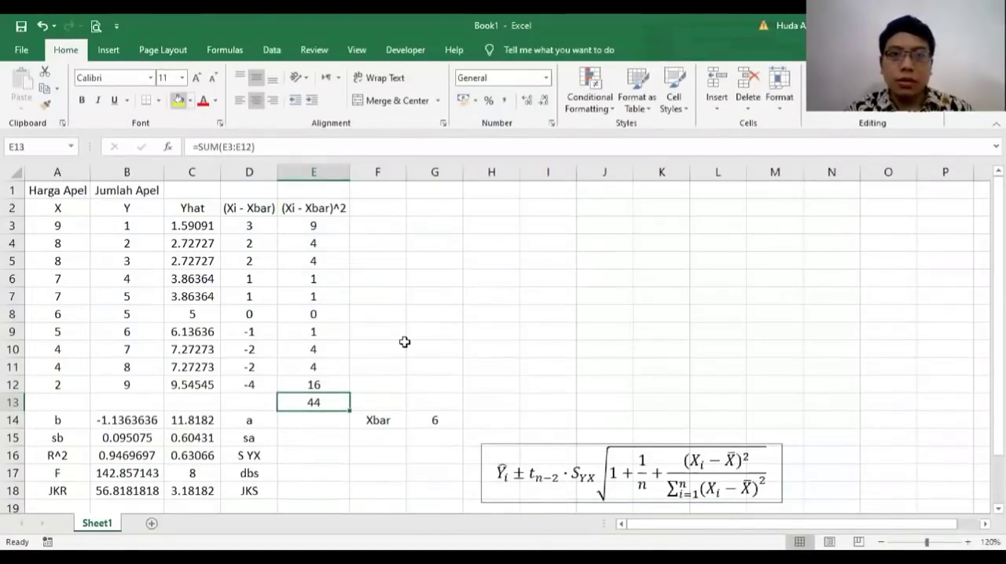
left_click(387, 298)
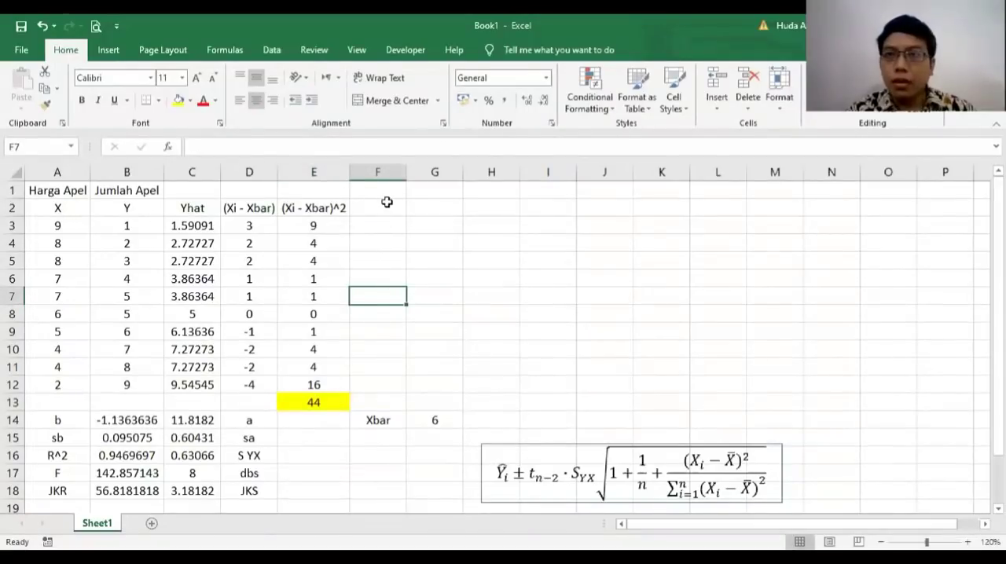
Step: Enter the heading "lower PI" in F2, beside the (Xi - Xbar)^2 heading
left_click(378, 208)
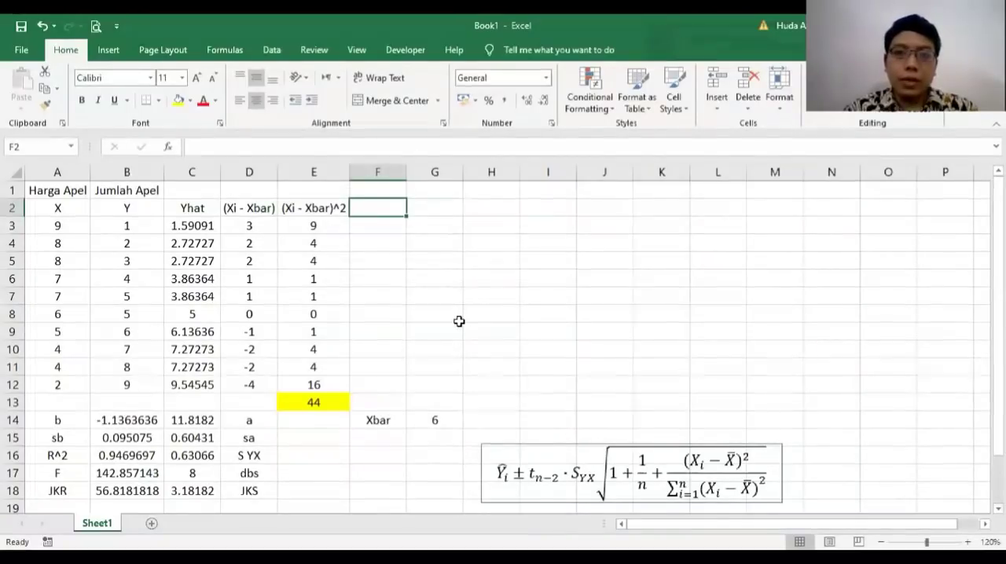
type("lower PI")
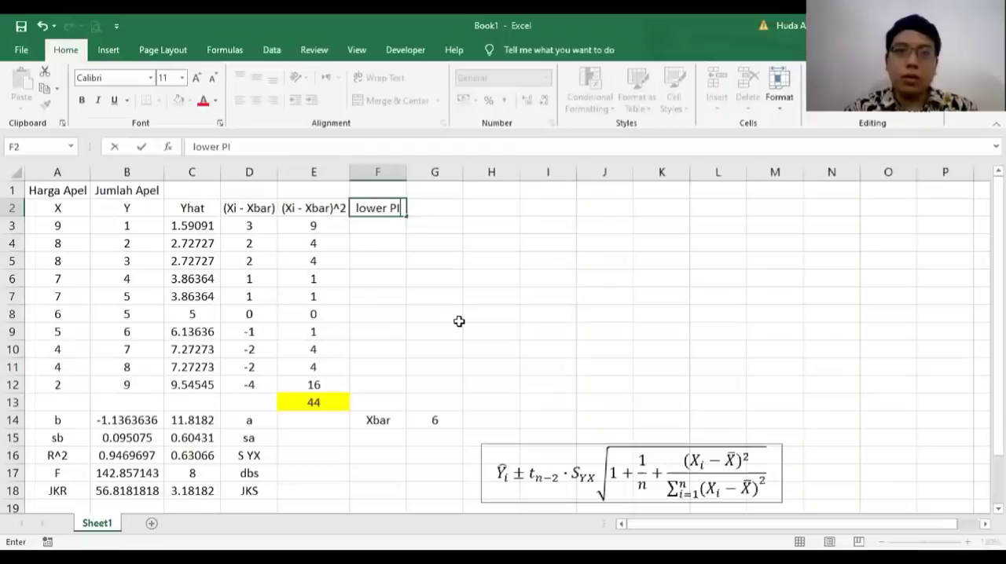
key("Return")
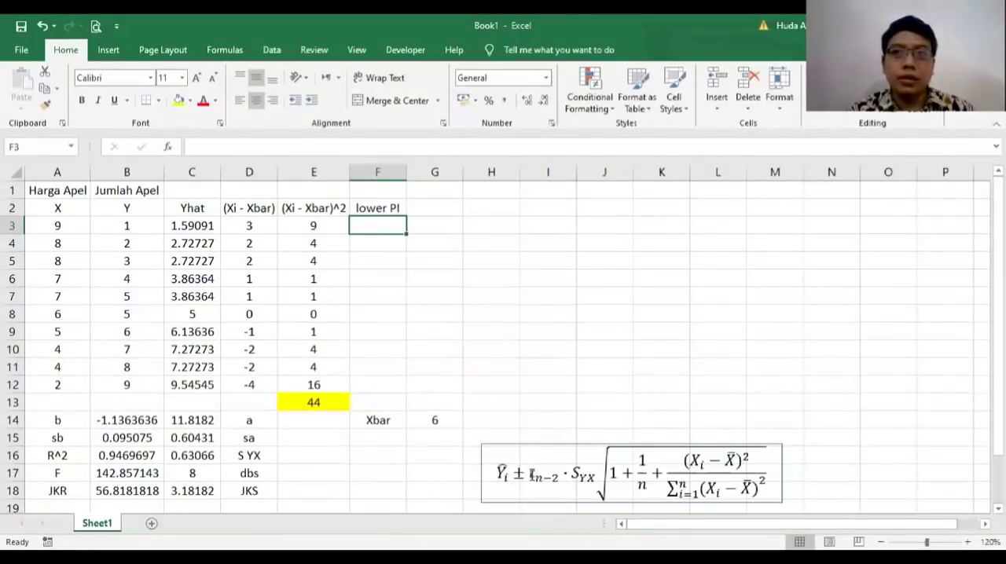
Step: Label F15, below Xbar, as "t n-2" for the critical t value
left_click(382, 441)
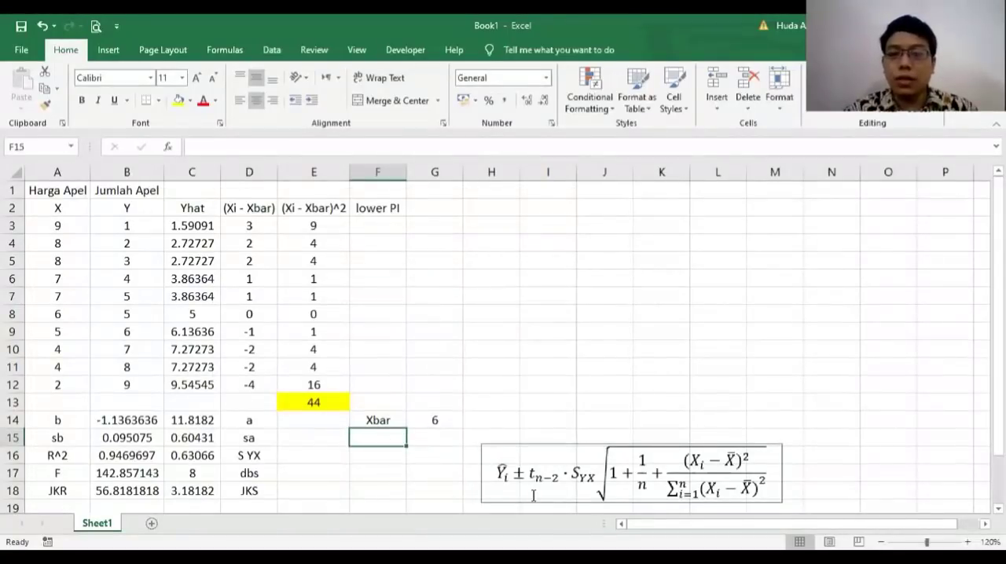
type("t n-1")
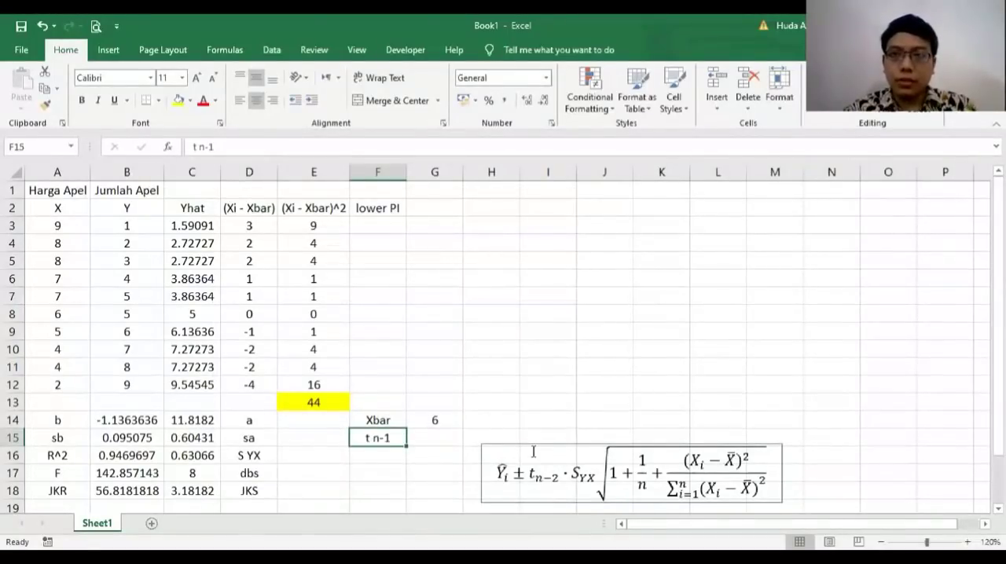
type("t n")
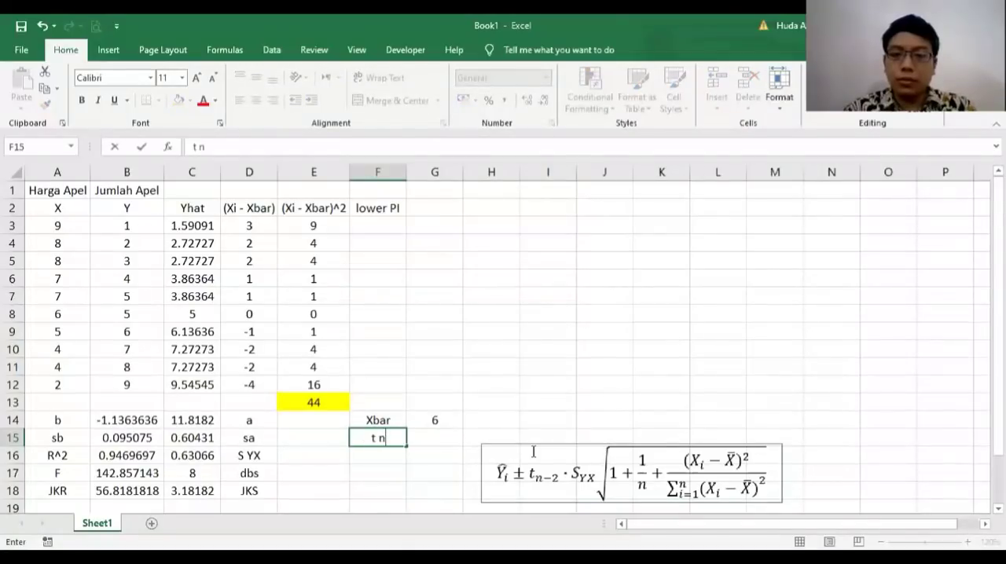
type("-1")
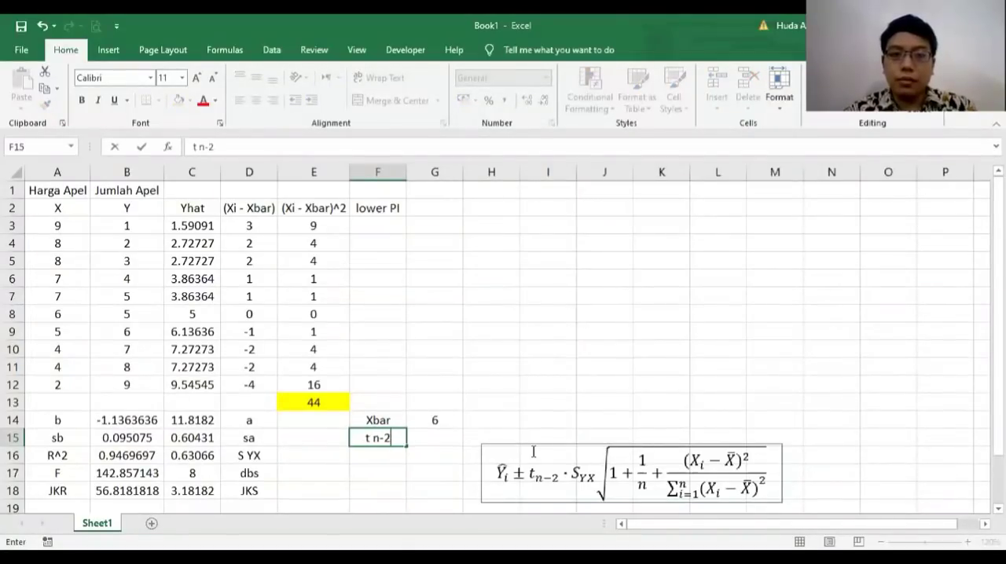
key("Return")
Step: Calculate the two-tailed critical t value in G15 with =TINV(0.05;C17)
left_click(433, 437)
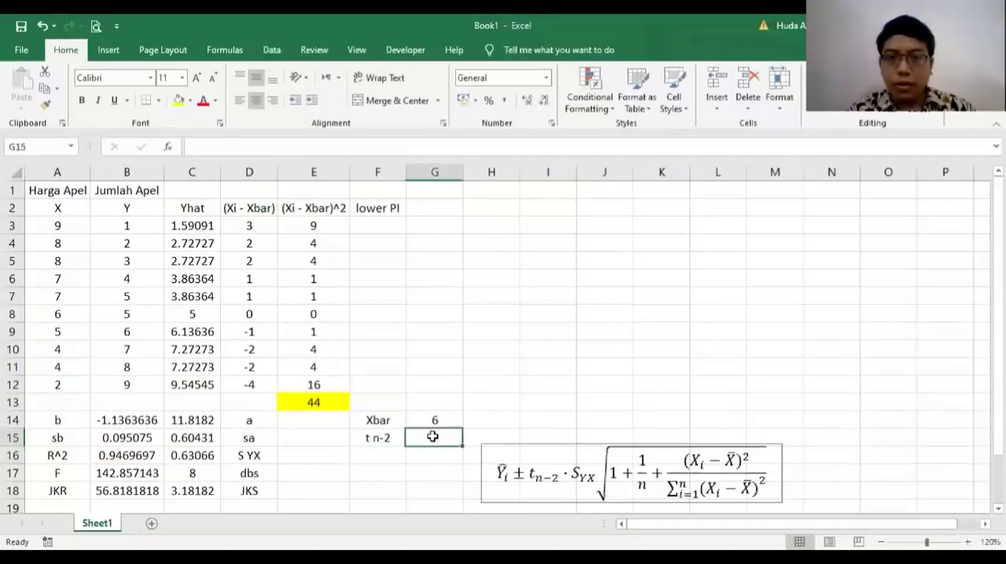
type("=")
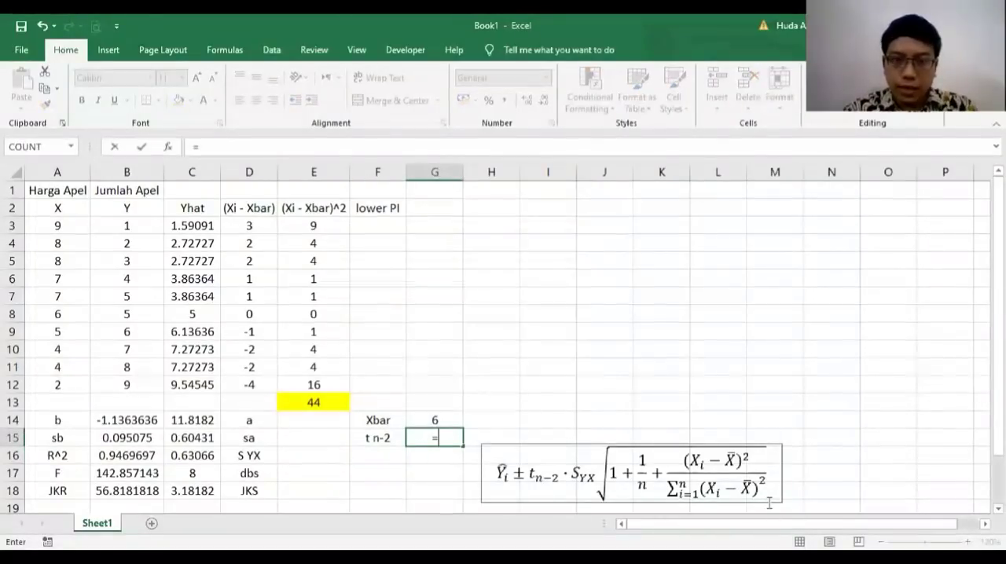
type("ti")
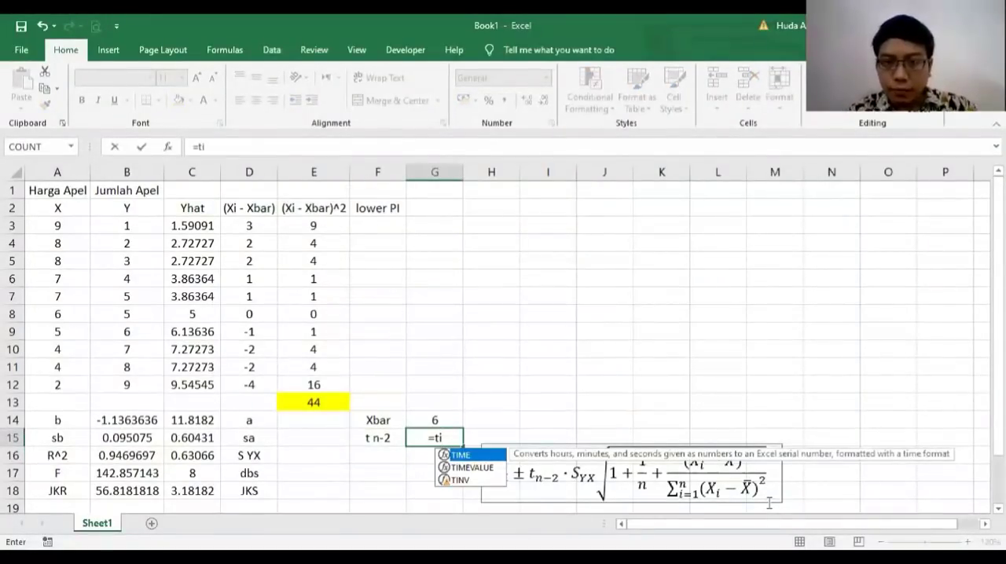
type("nv")
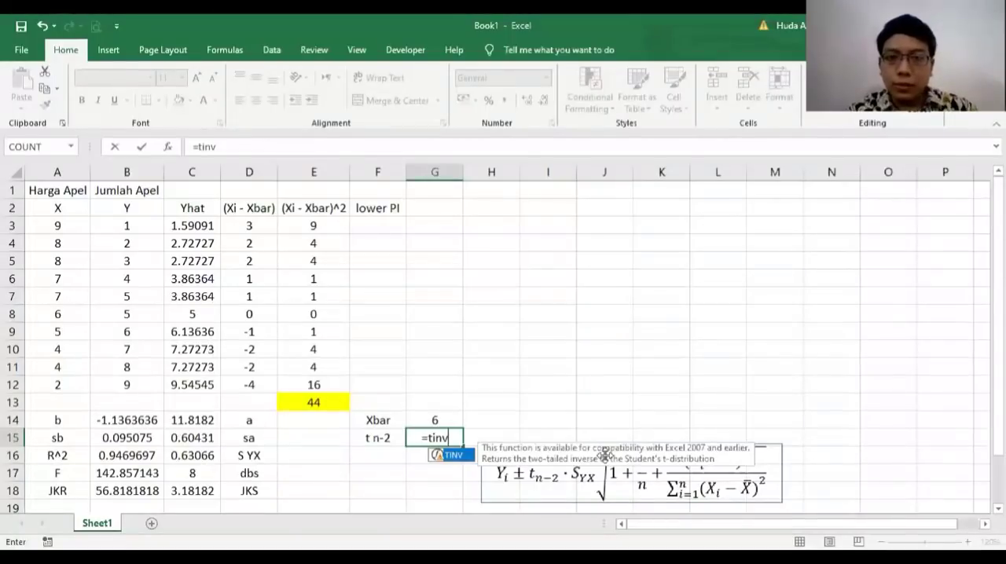
type("(")
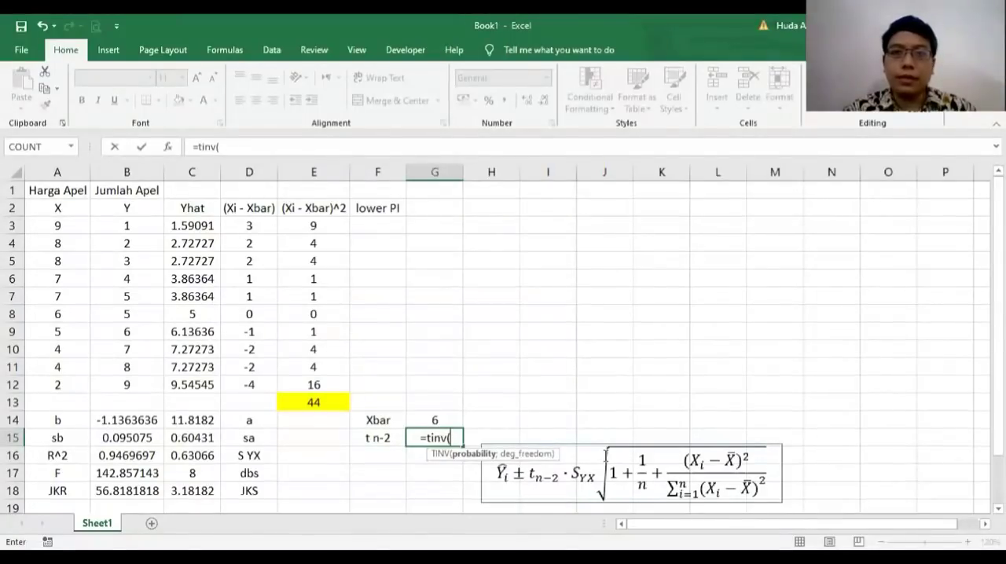
type("0.0")
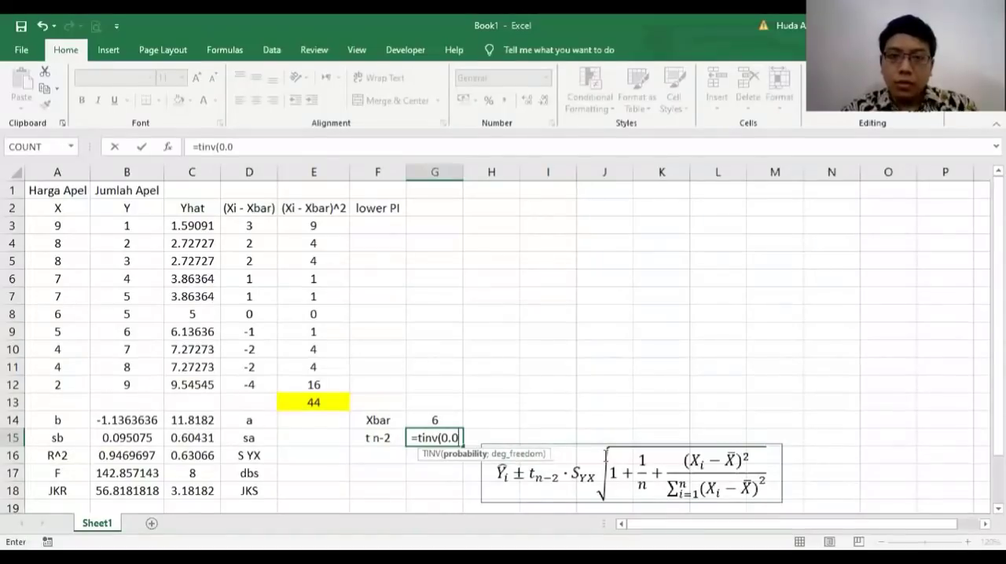
type("5,")
key("BackSpace")
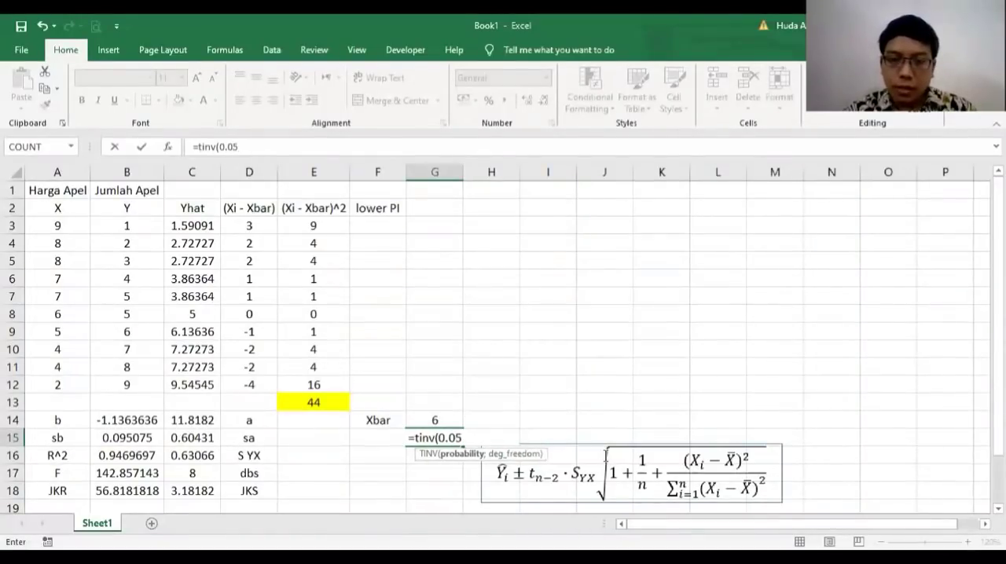
type(";")
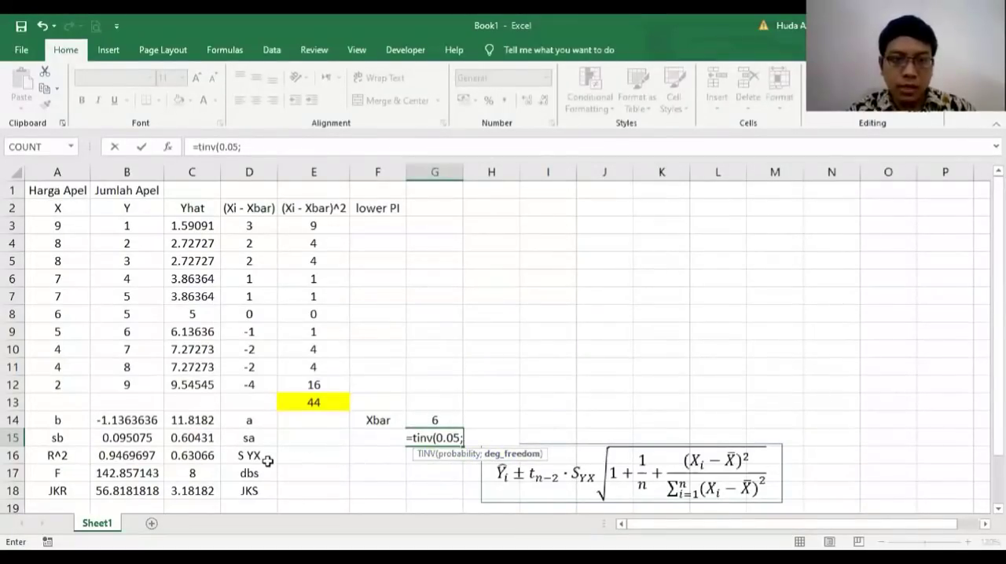
left_click(198, 471)
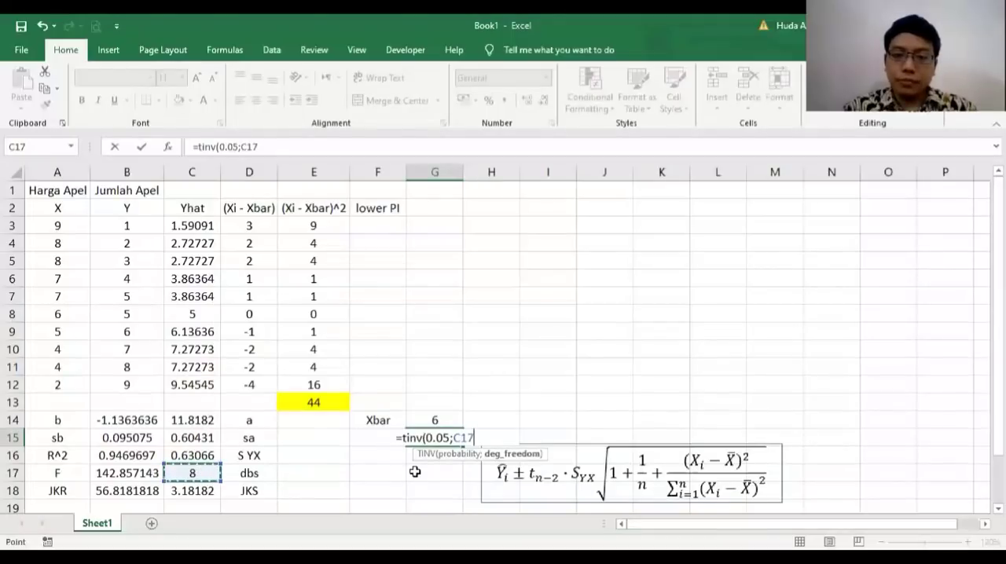
type(")")
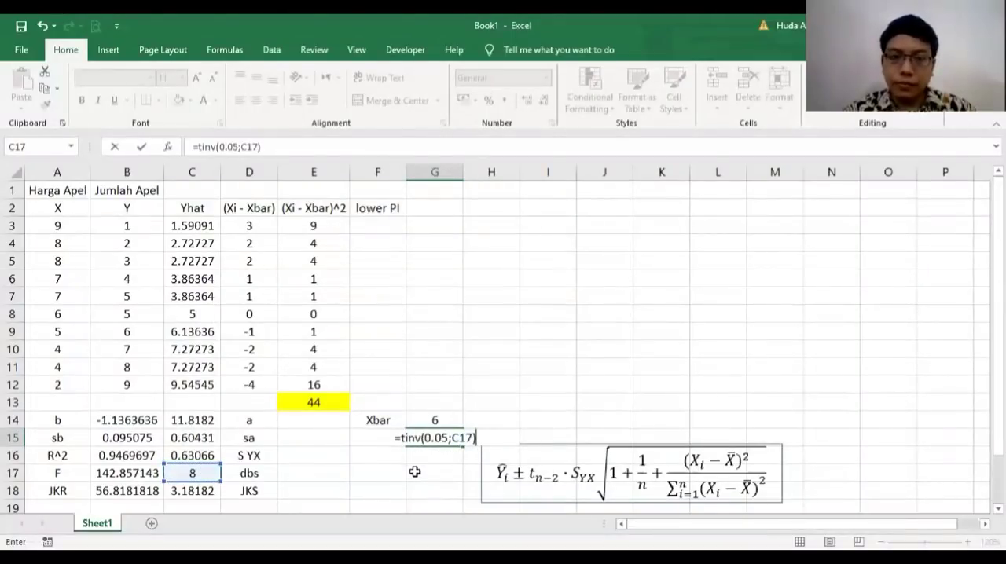
key("Return")
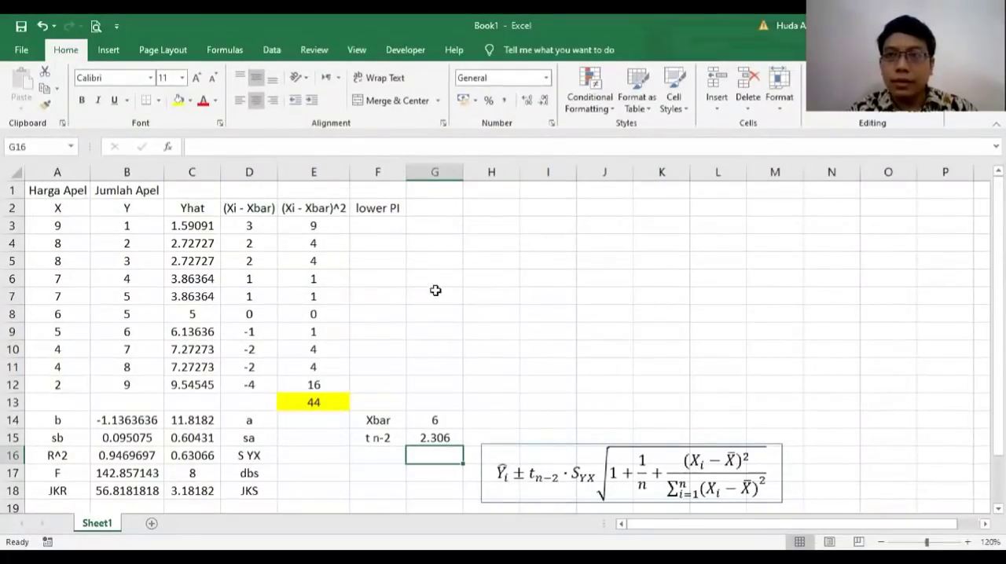
Step: Enter the heading "upper PI" in G2, beside the lower PI heading
left_click(430, 205)
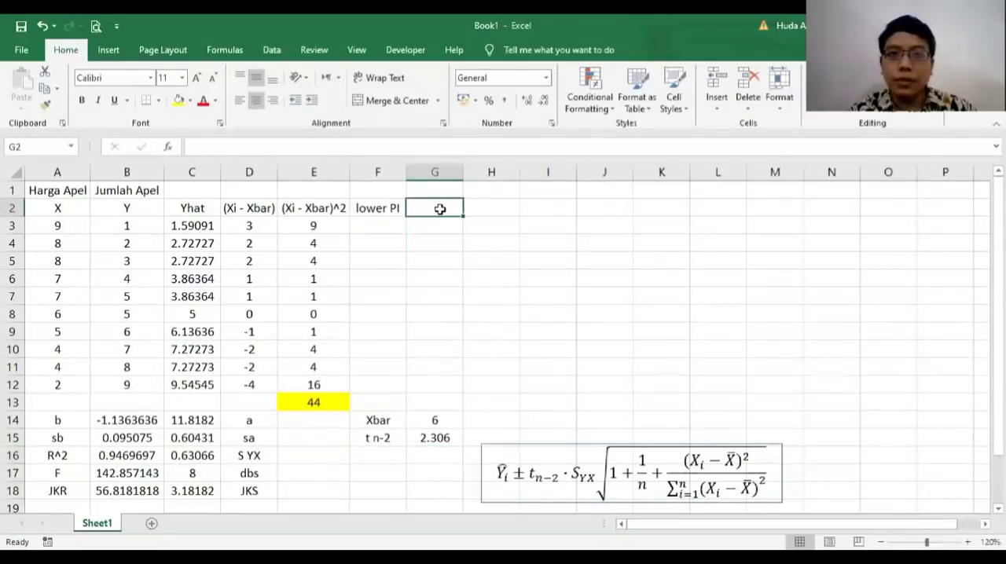
type("upper PI")
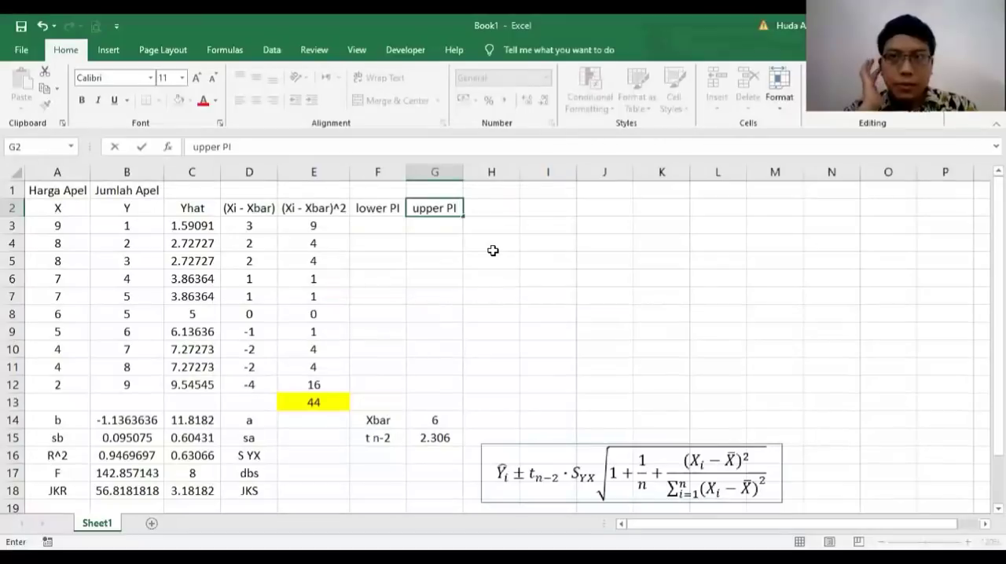
key("Return")
Step: Start the lower PI formula in F3 as =C3-($G$15*$C$16, with the t value and S YX as absolute references
left_click(371, 223)
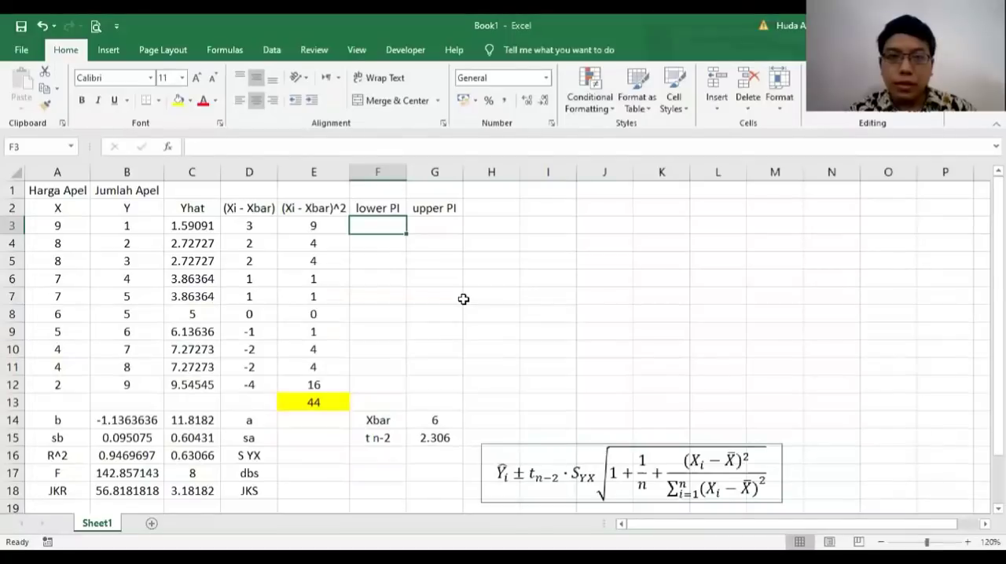
type("=")
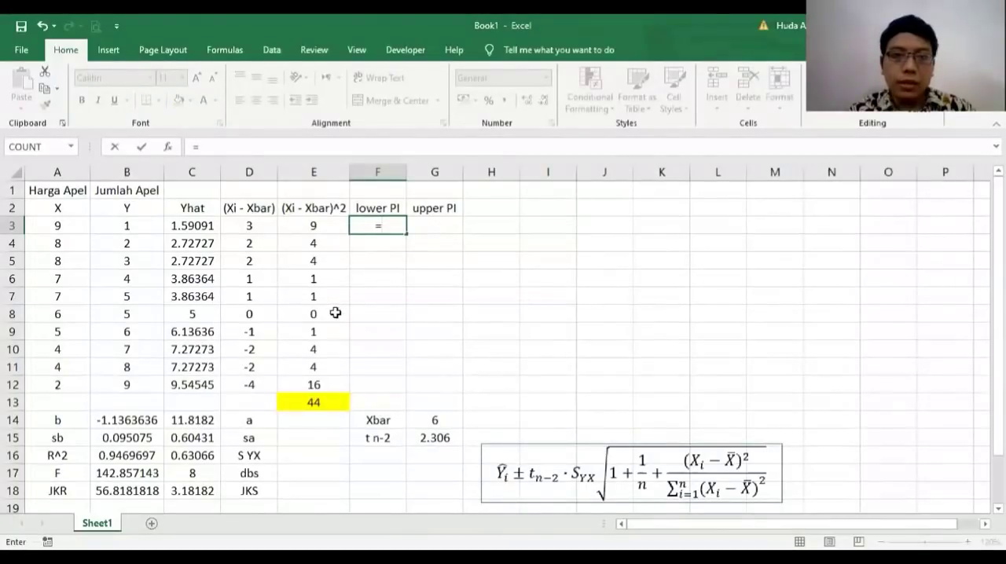
left_click(198, 223)
type("-")
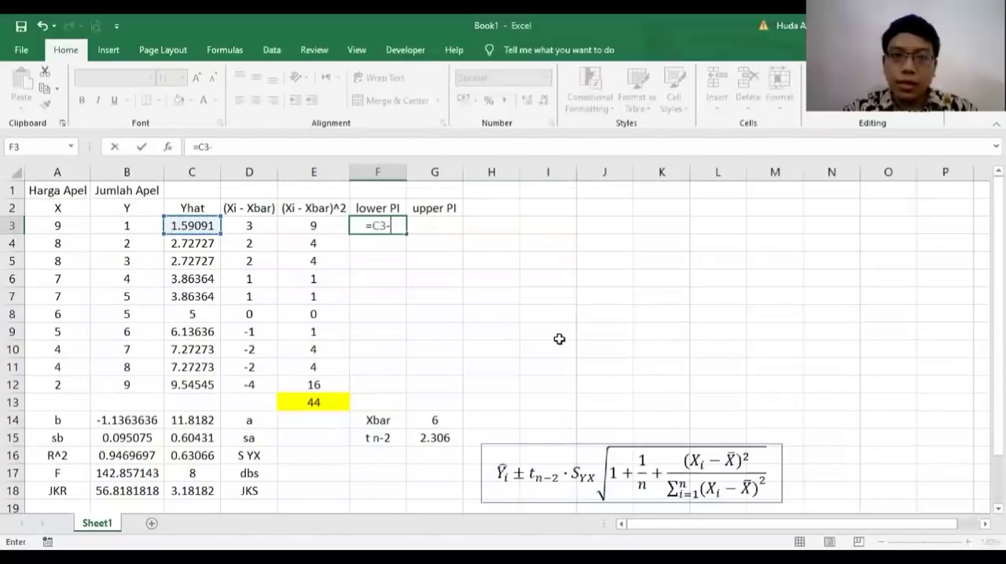
type("(")
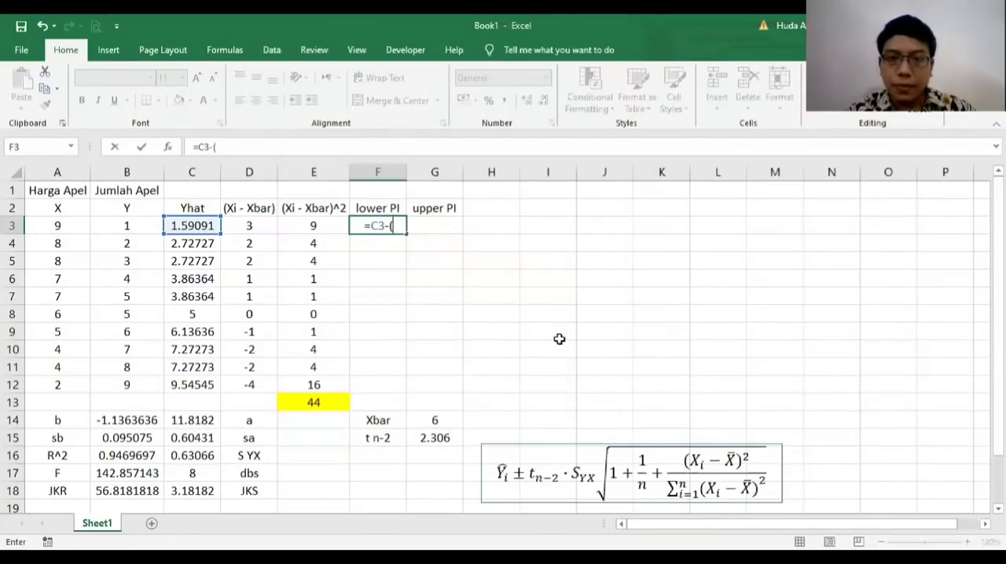
left_click(434, 437)
type("*")
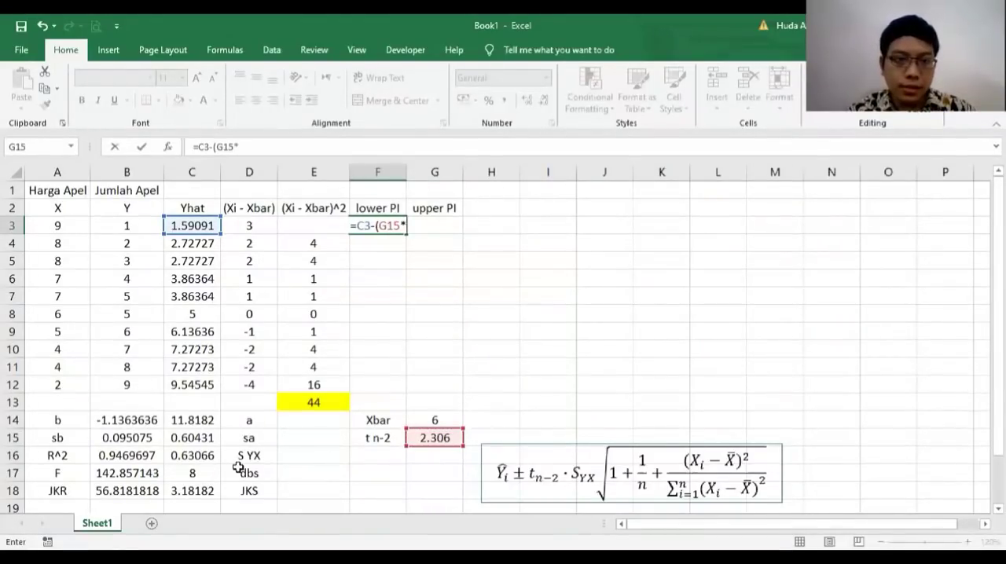
left_click(196, 456)
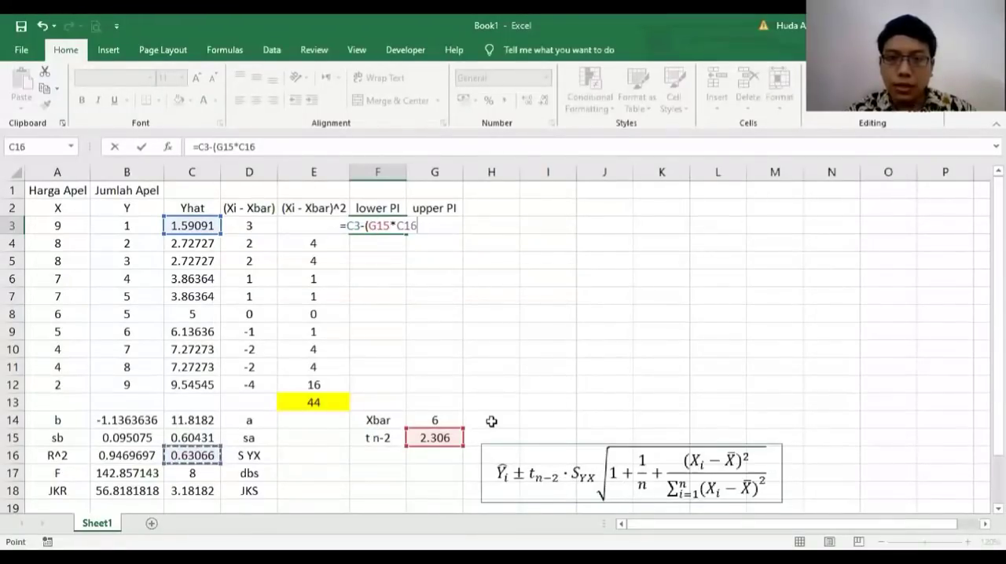
left_click(375, 229)
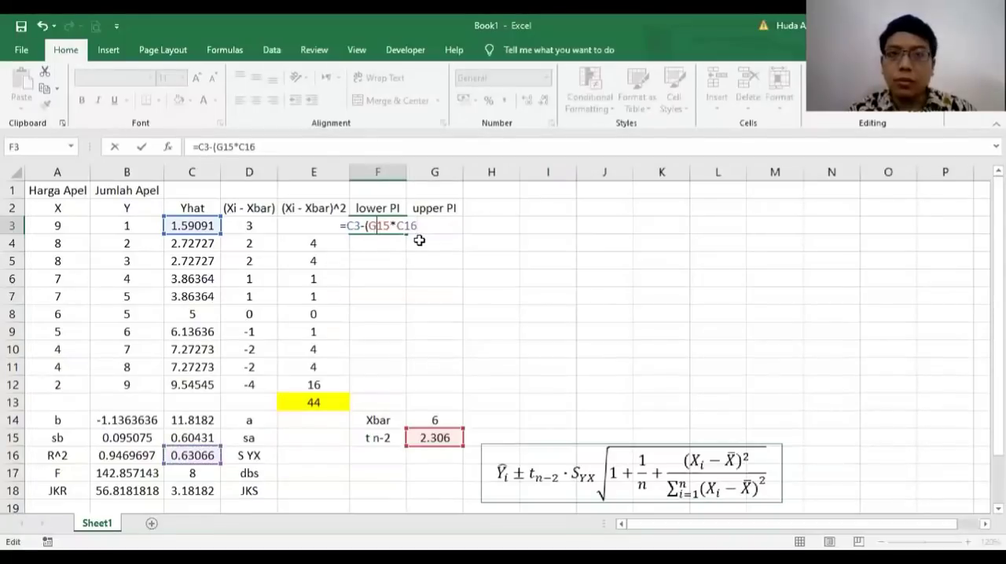
key("F4")
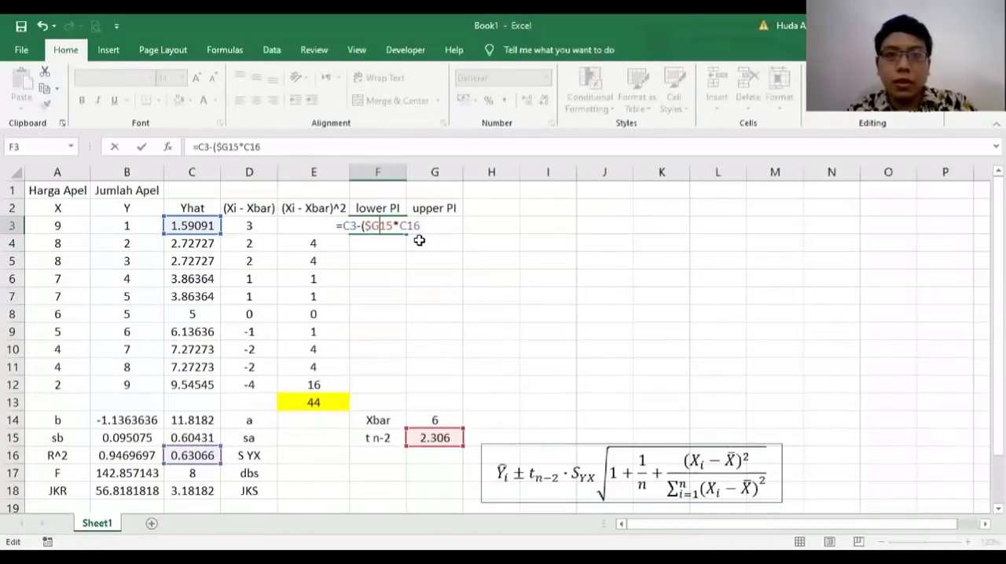
key("F4")
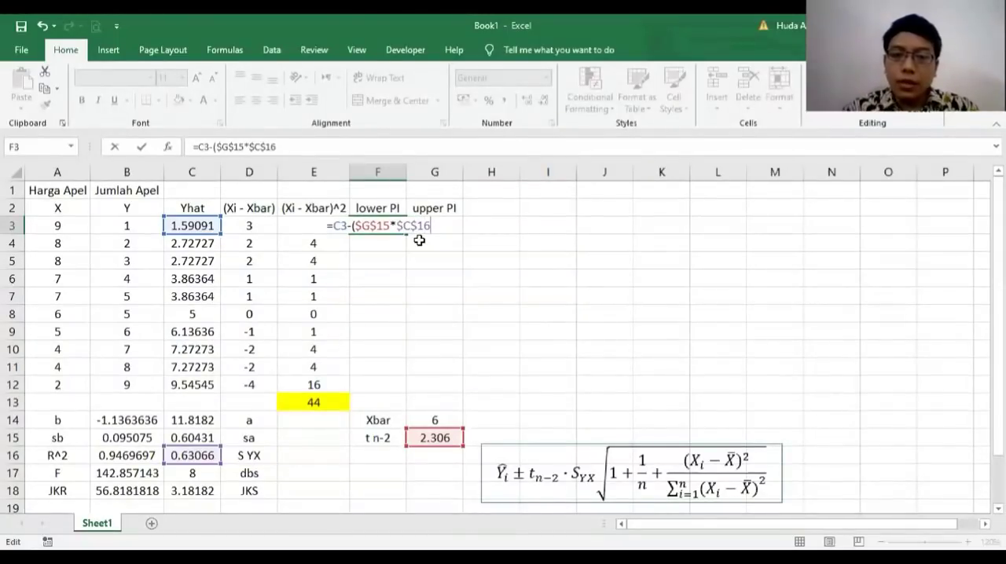
Step: Extend the lower PI formula in F3 by multiplying with the square root, adding *sqrt(1+(1/10)+
type("*")
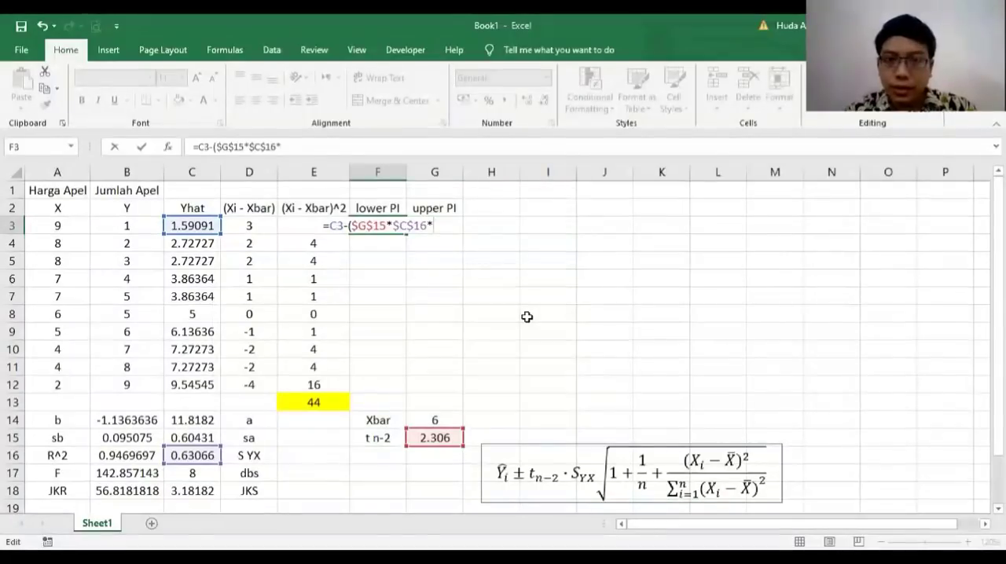
type("sqrt(")
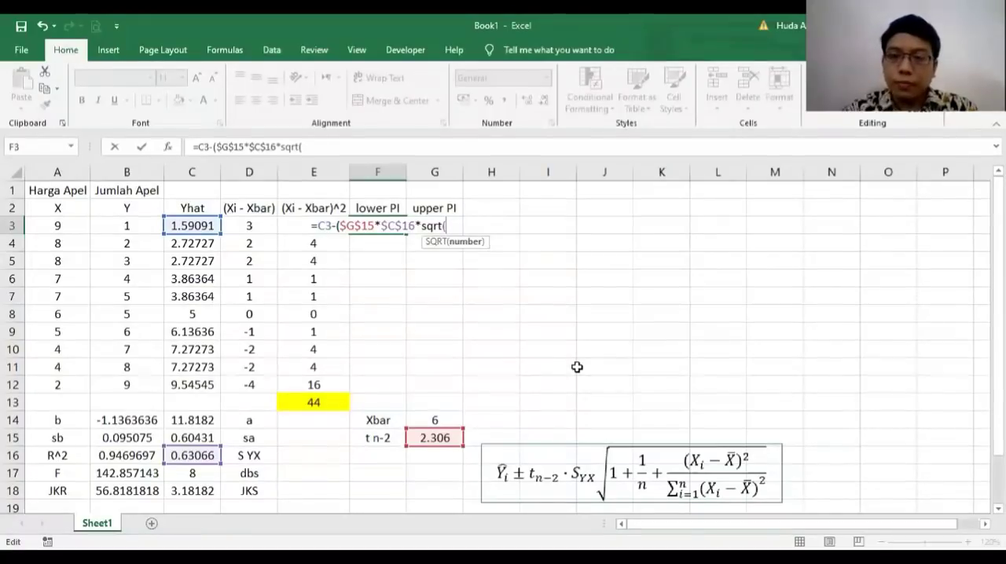
type("1+")
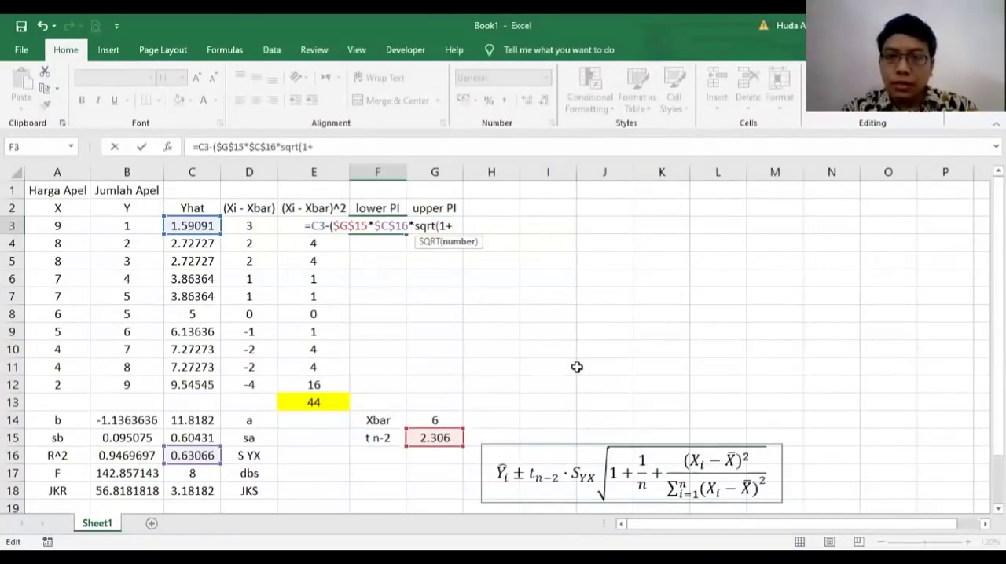
type("(")
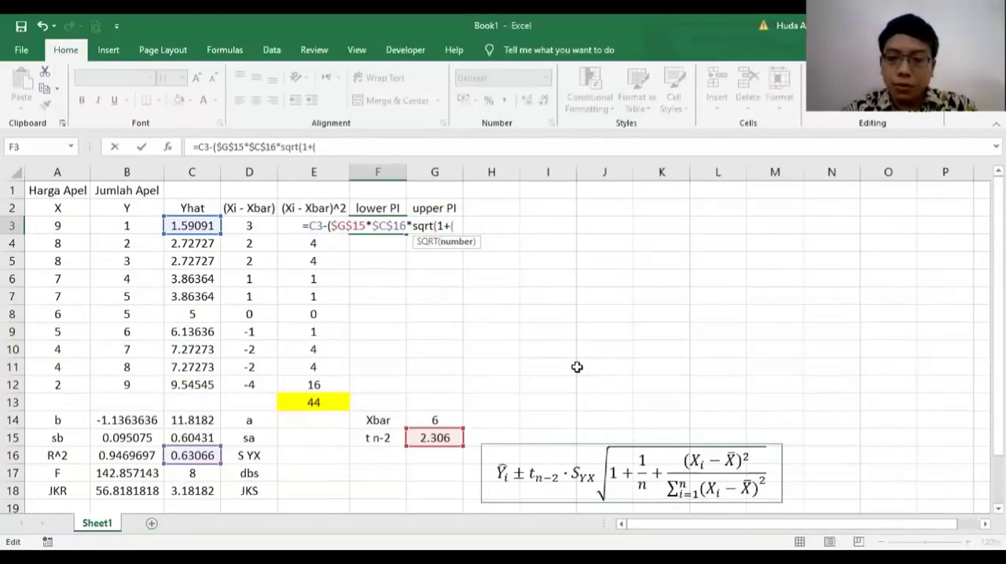
type("1/")
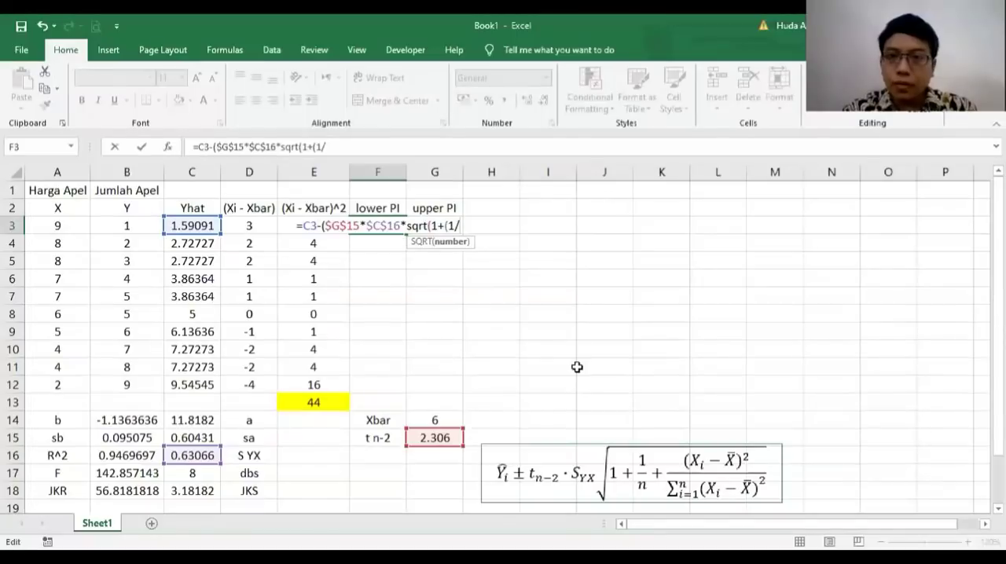
type("10)")
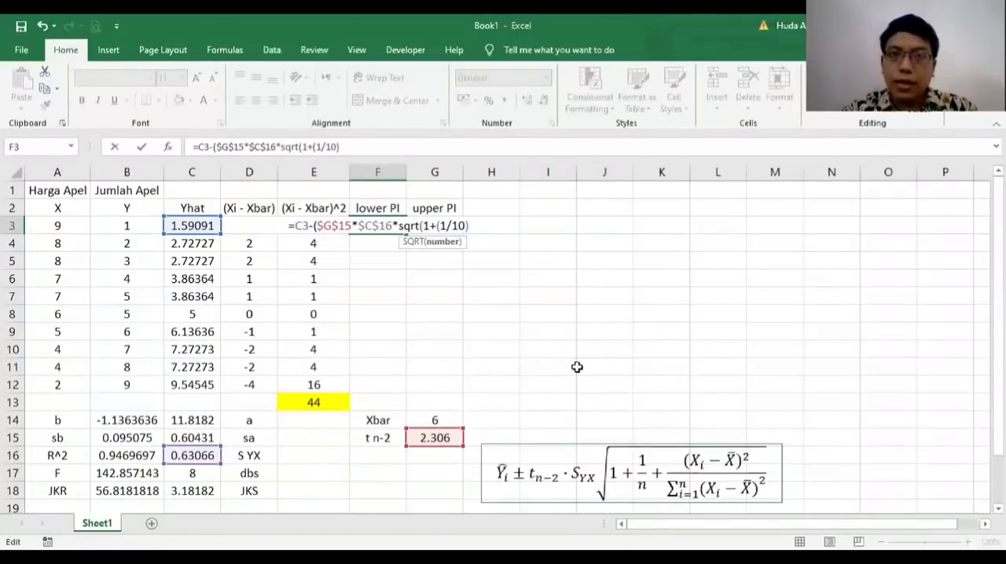
type("+")
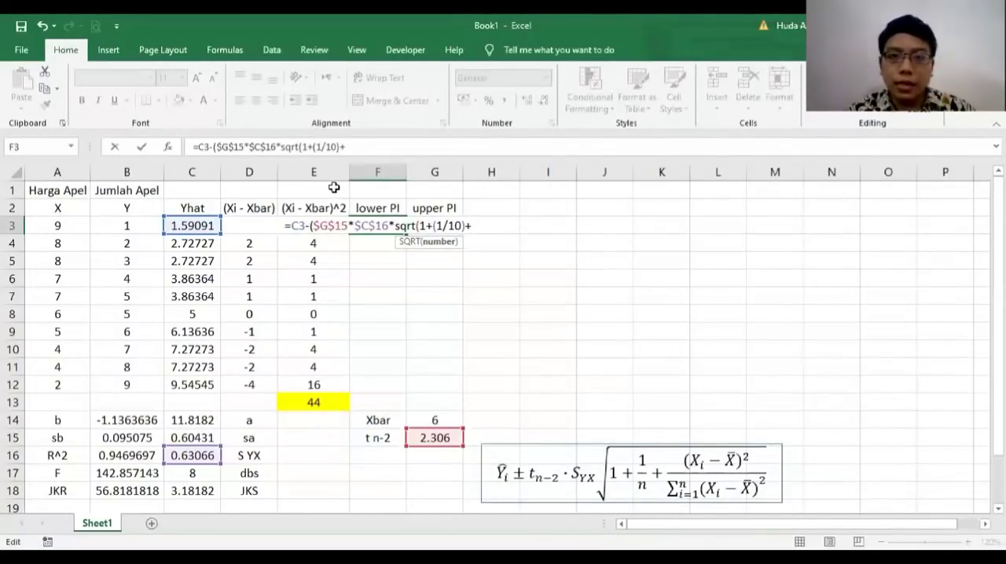
Step: Complete the lower PI formula in F3 with (E3/$E$13))), keeping the sum of squares absolute, and fill it down to F12
left_click(317, 246)
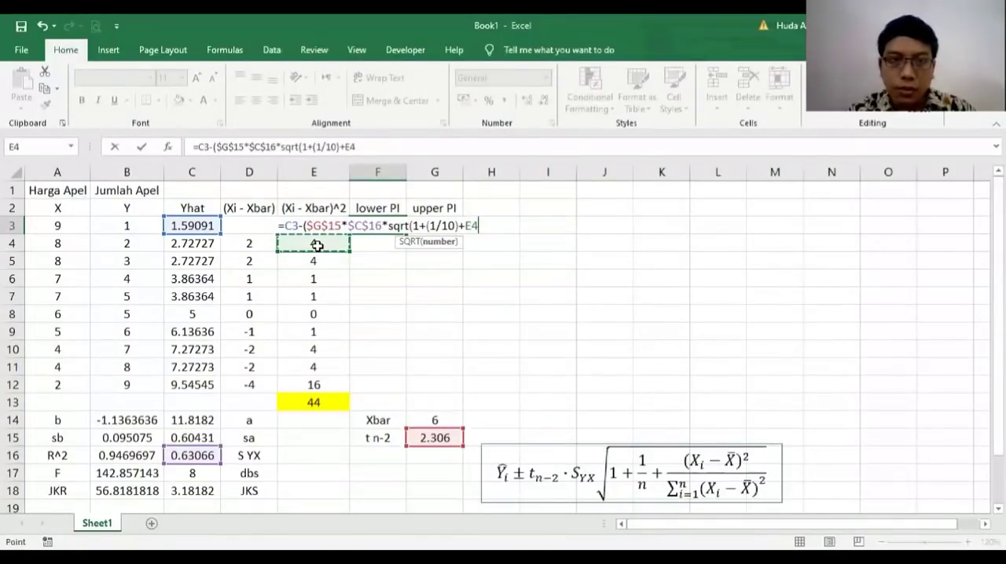
left_click(313, 221)
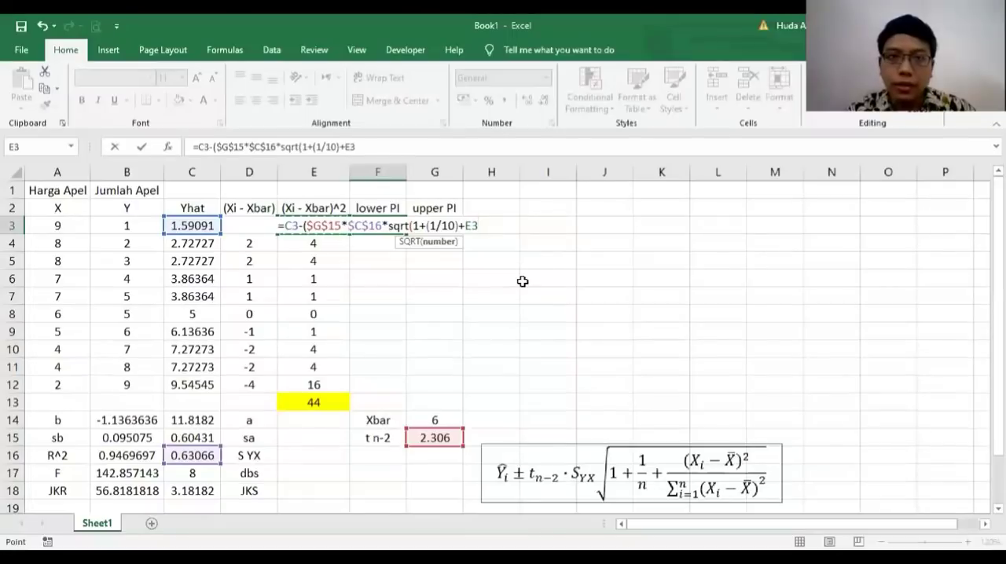
type("/")
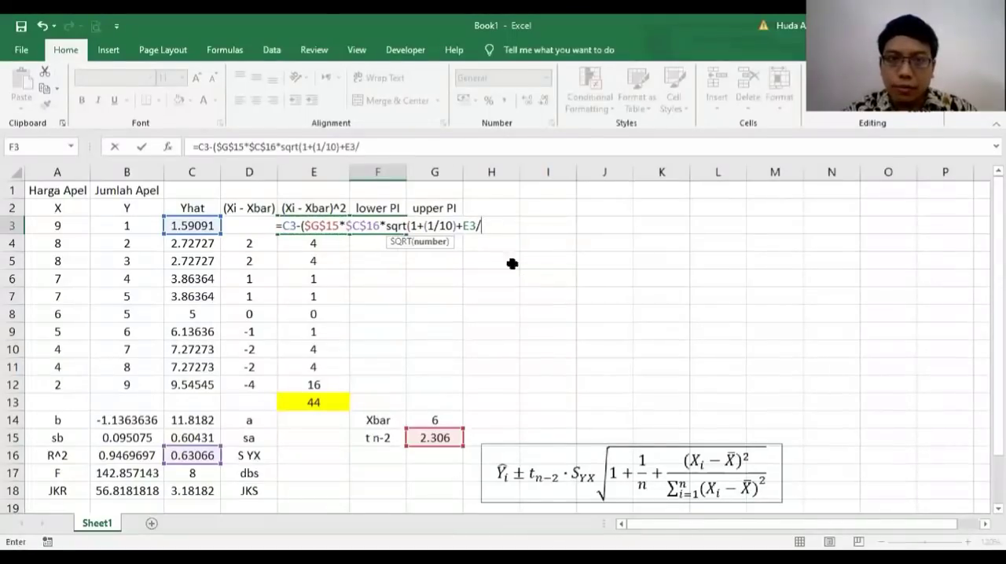
left_click(464, 226)
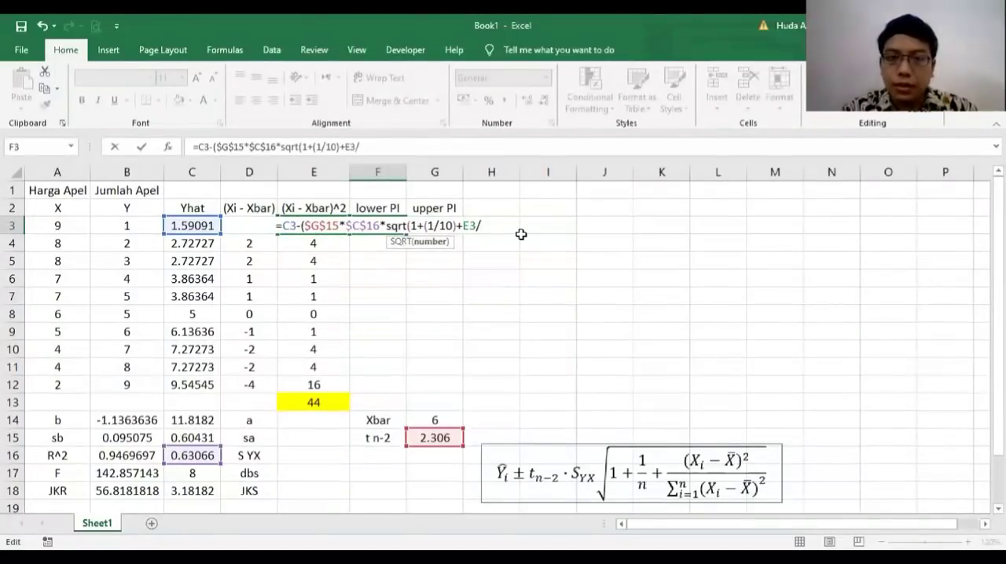
type("(")
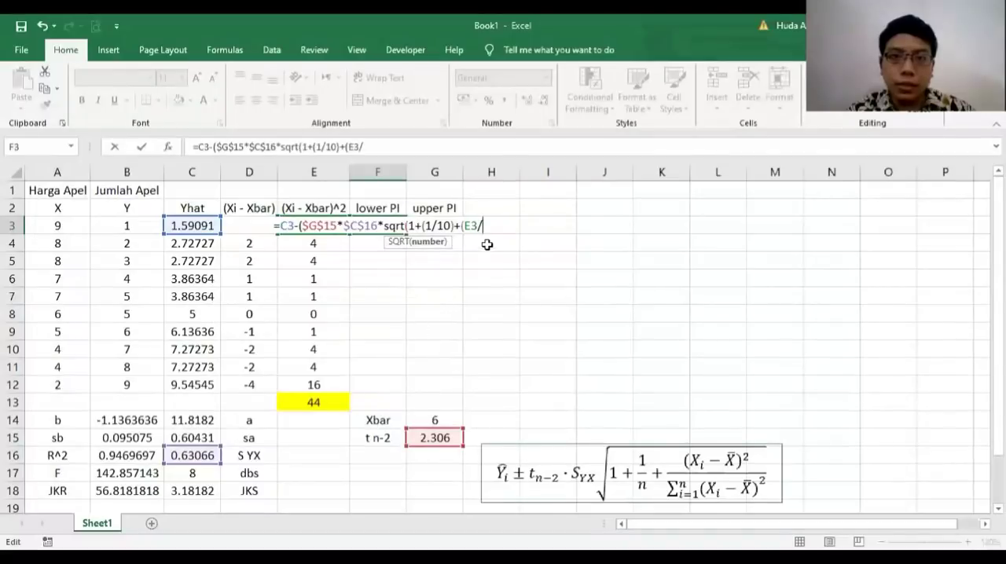
left_click(337, 399)
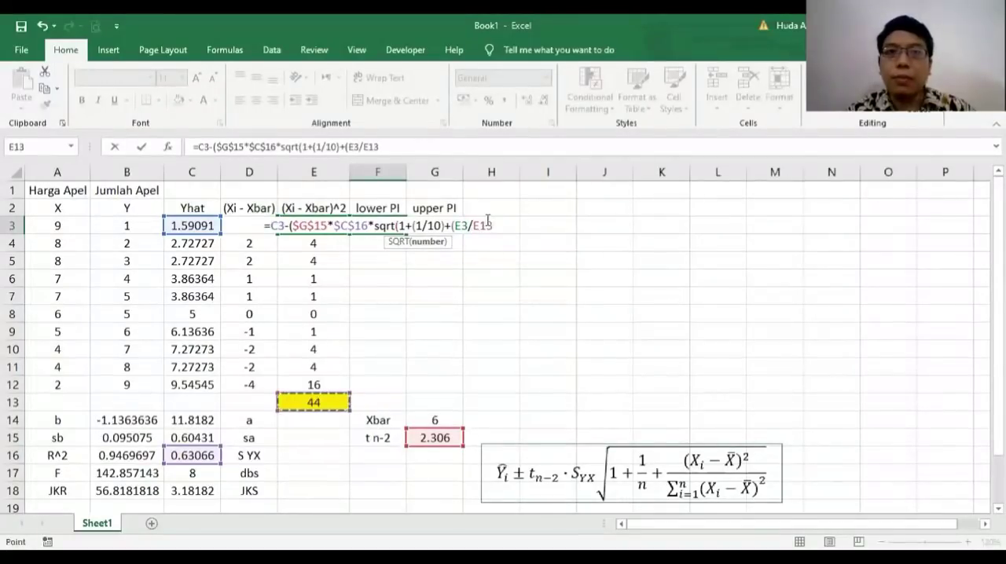
left_click(393, 146)
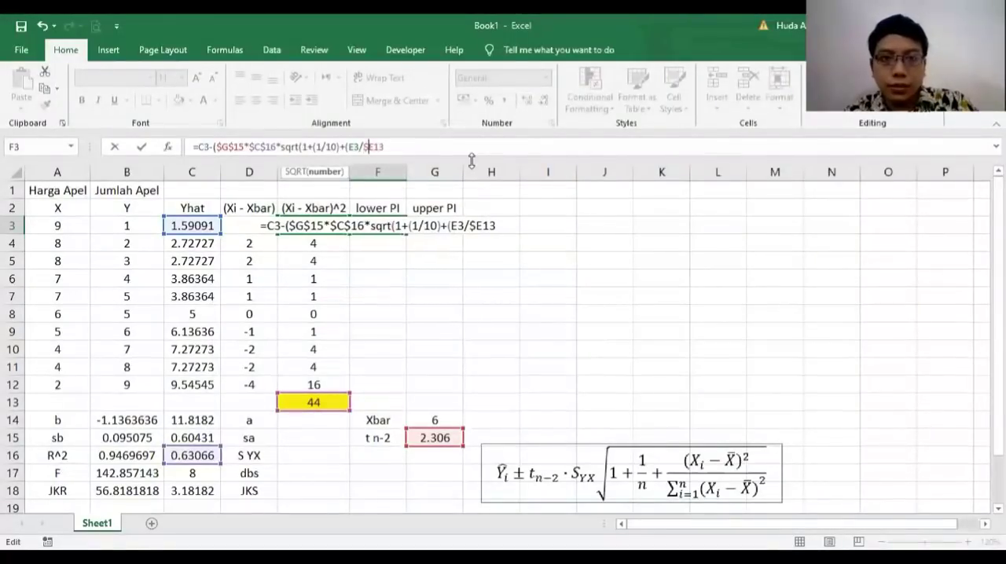
key("F4")
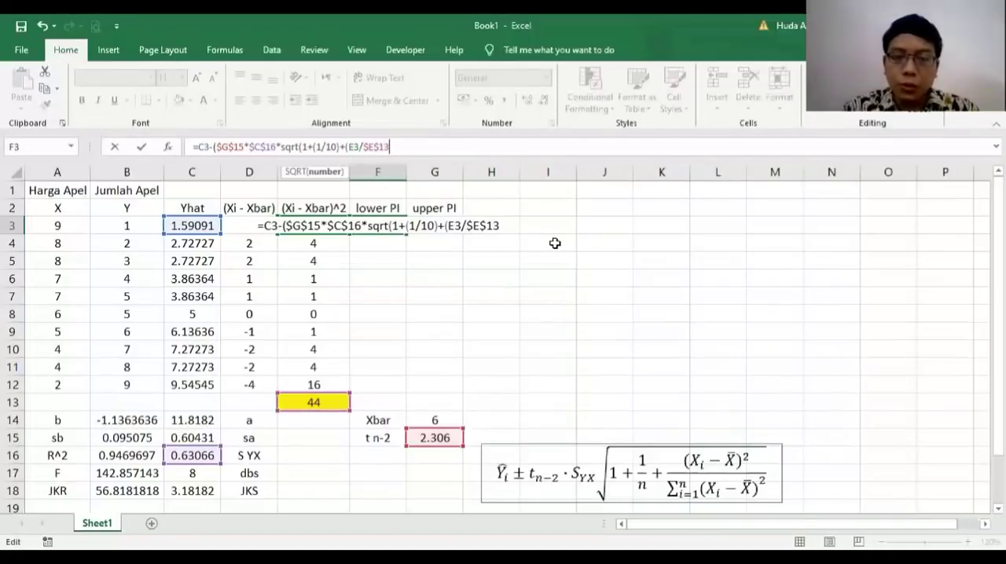
type(")))")
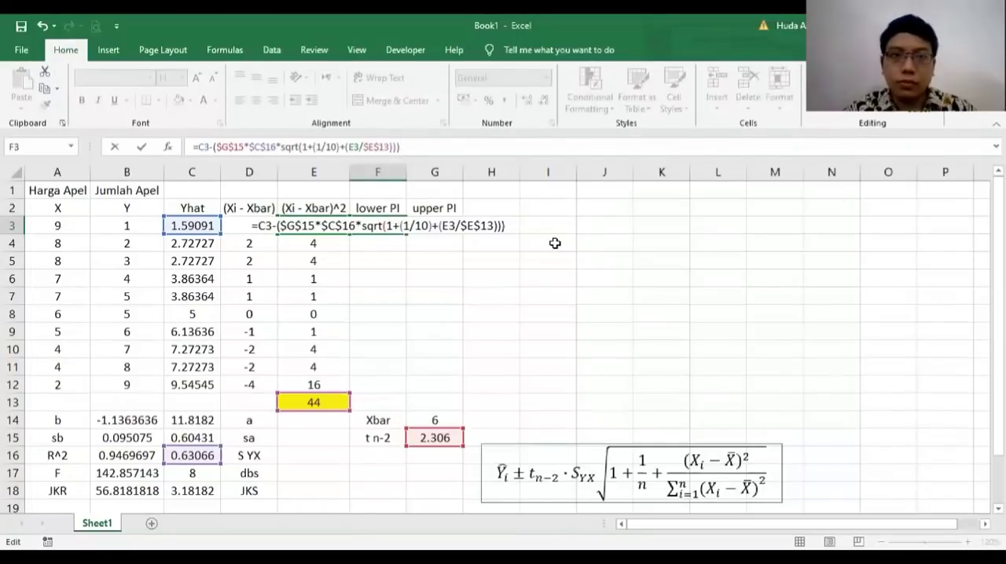
key("Return")
left_click(400, 226)
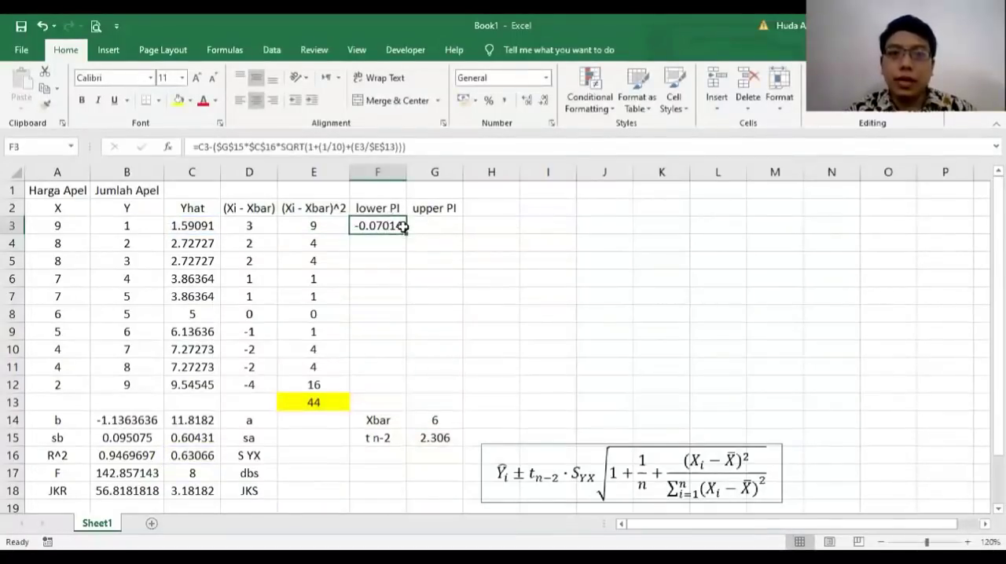
left_click_drag(406, 232, 397, 384)
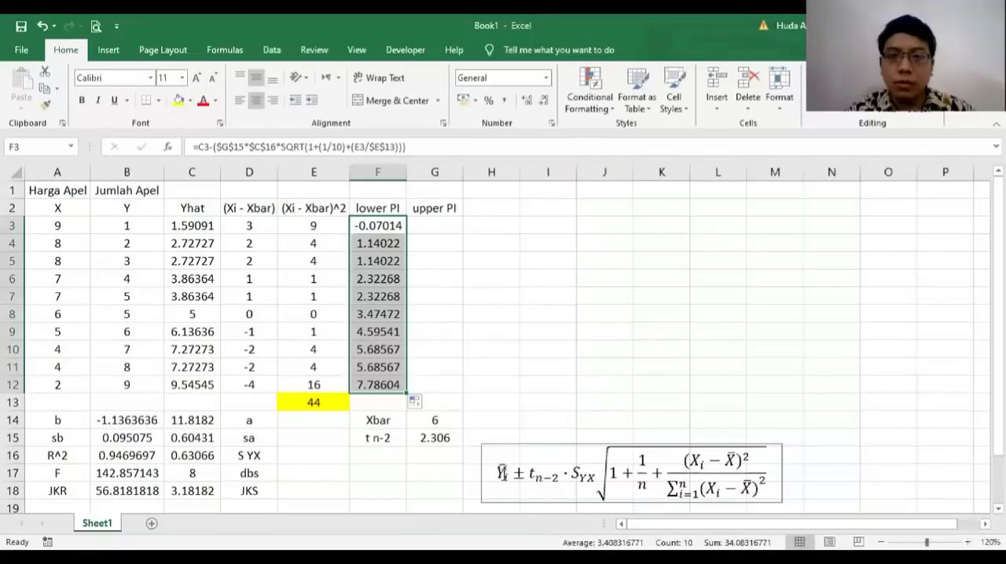
Step: Copy the full lower PI formula text from F3 and leave that cell without changing it
left_click(442, 222)
left_click(395, 223)
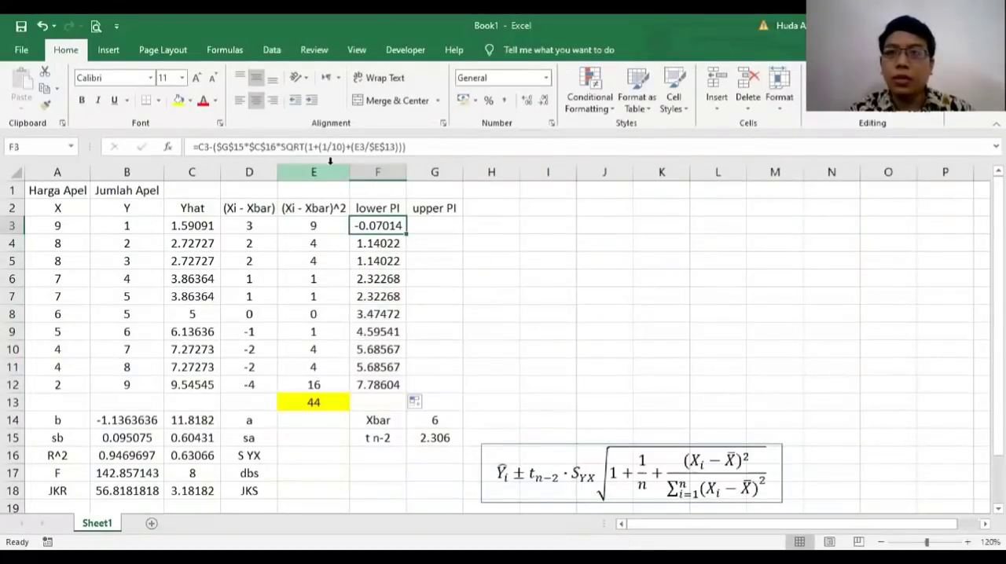
left_click_drag(193, 147, 271, 149)
right_click(273, 154)
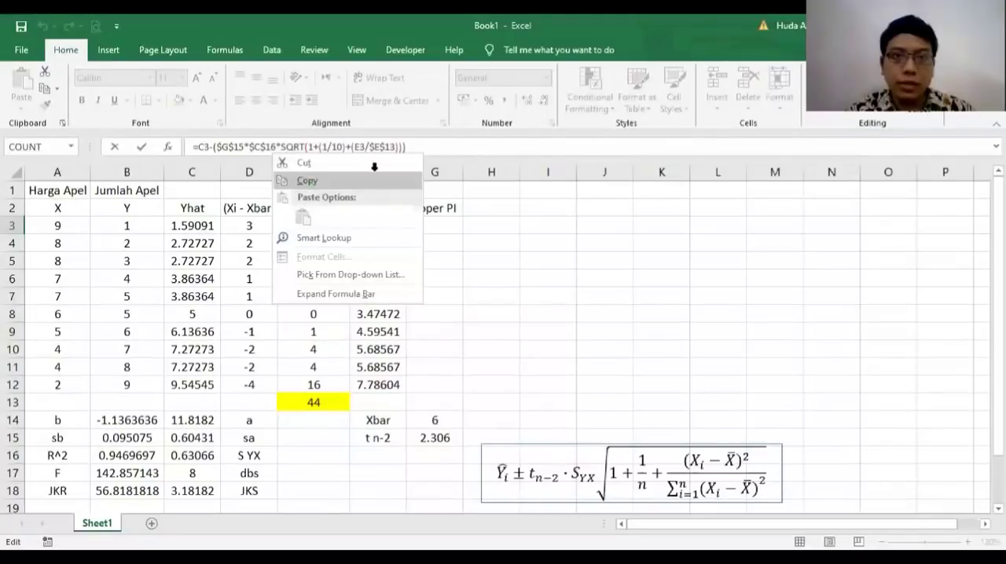
left_click(308, 181)
left_click(462, 225)
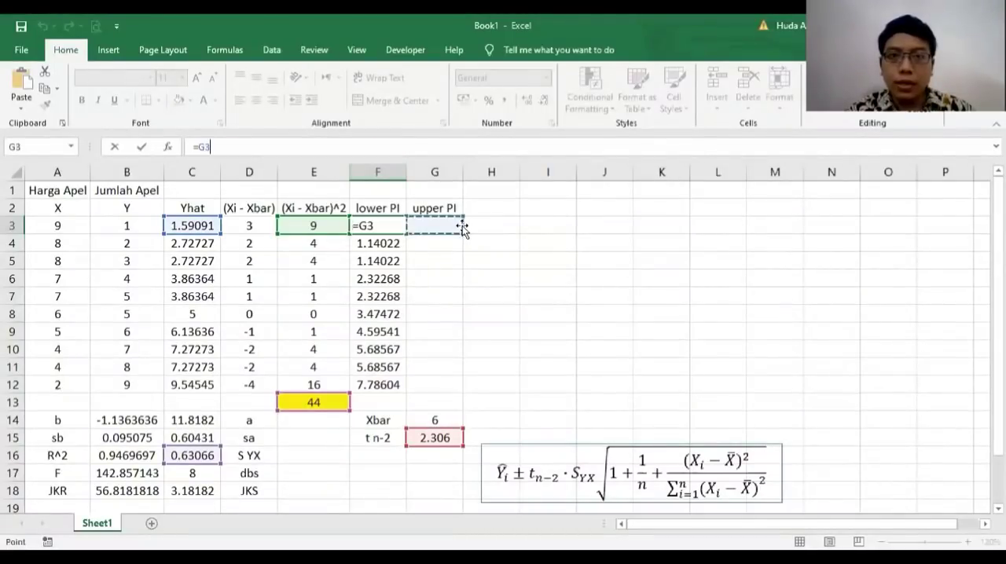
key("Escape")
Step: Paste the formula text into G3 and change its minus to plus, giving =C3+($G$15*$C$16*SQRT(1+(1/10)+(E3/$E$13)))
left_click(442, 226)
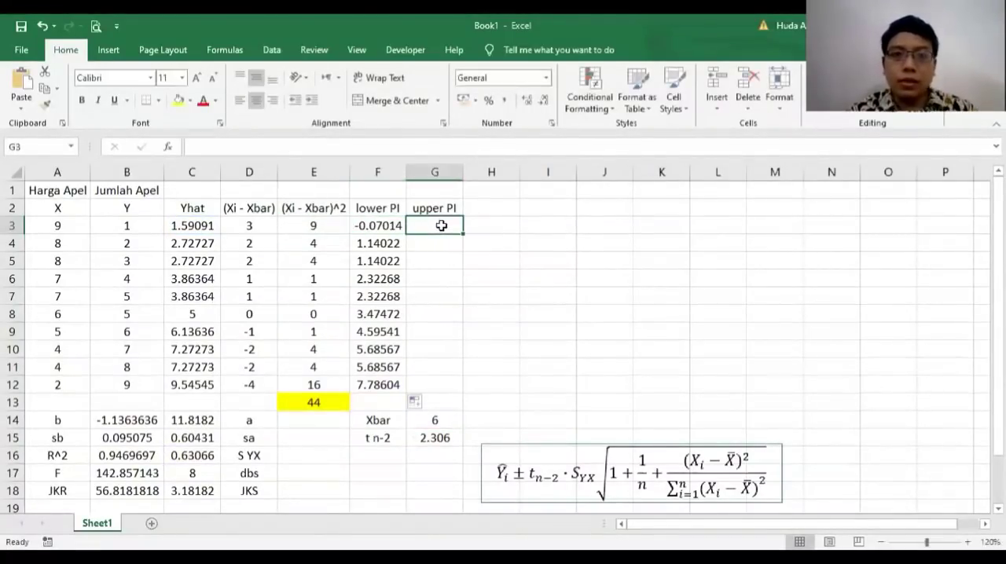
left_click(347, 149)
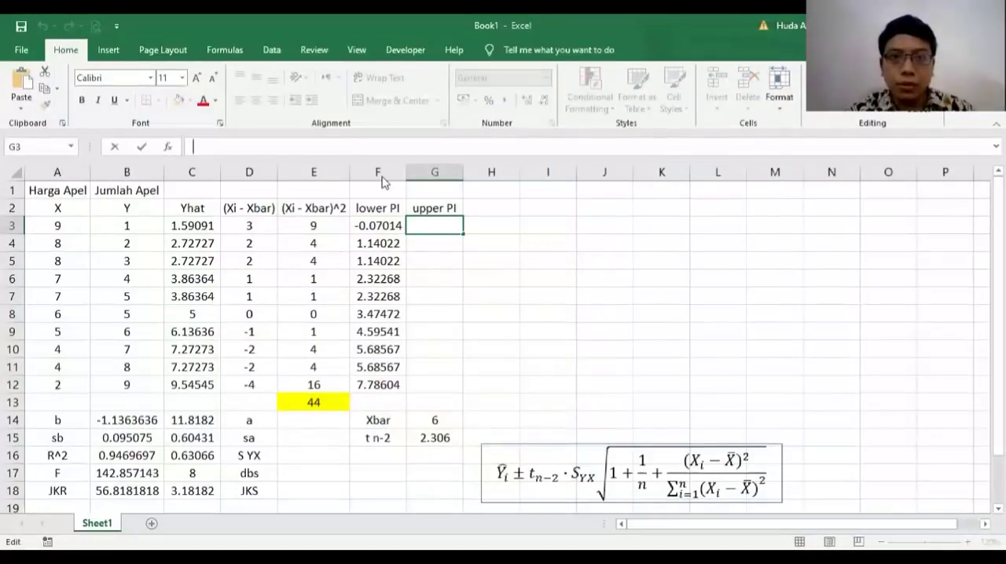
right_click(347, 148)
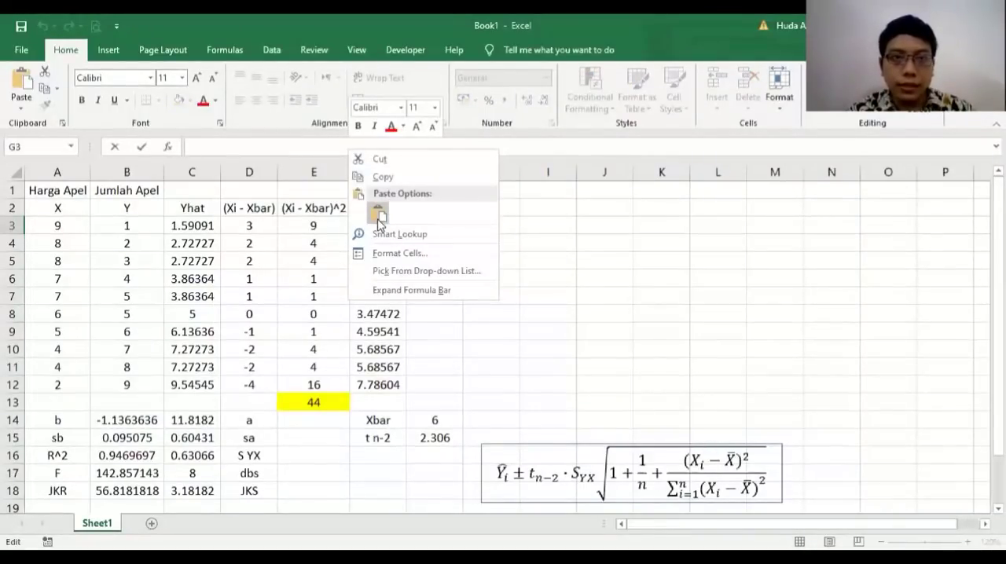
left_click(378, 214)
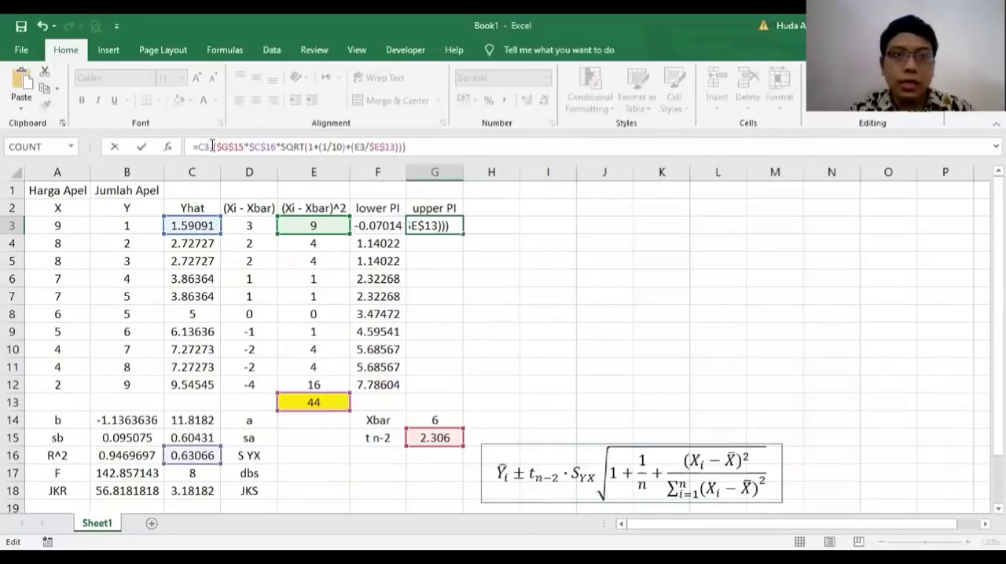
key("BackSpace")
type("+")
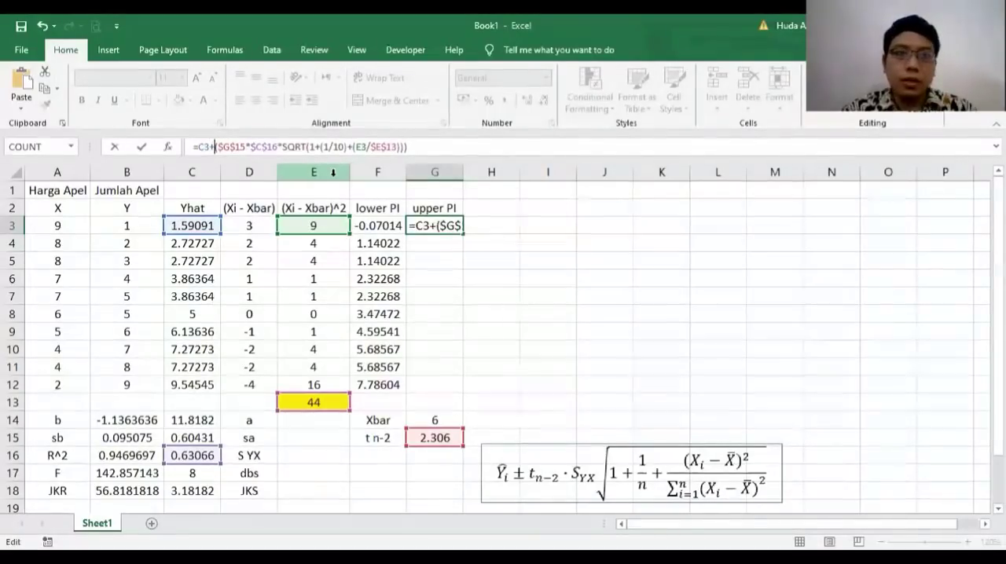
key("Return")
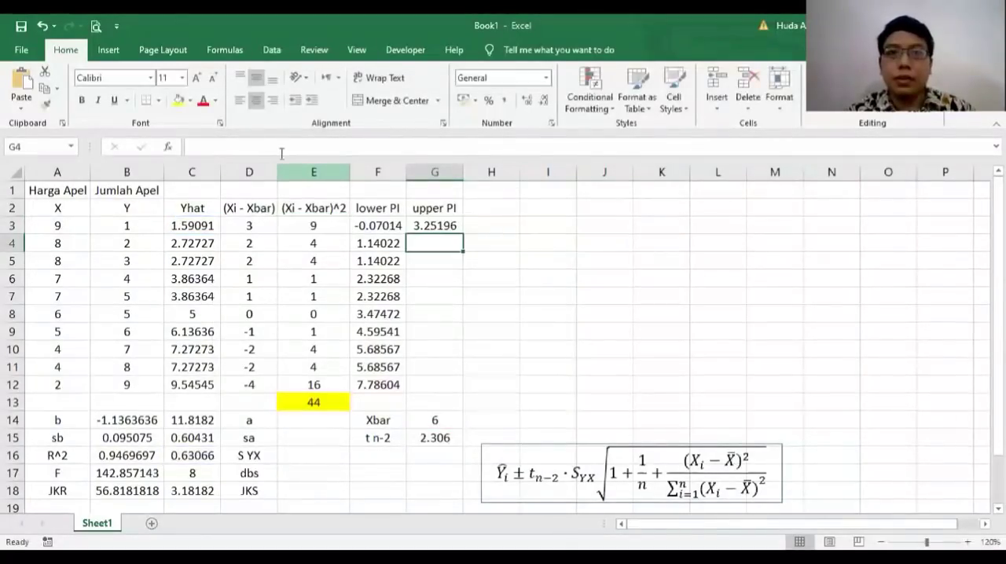
Step: Fill the upper PI formula from G3 down to G12
left_click(428, 226)
left_click_drag(464, 230, 456, 383)
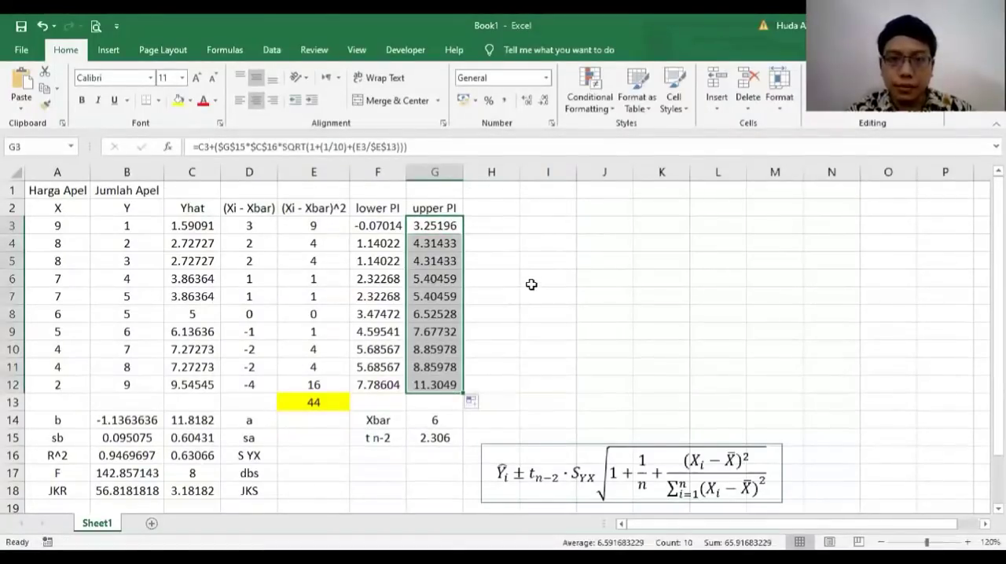
left_click(531, 287)
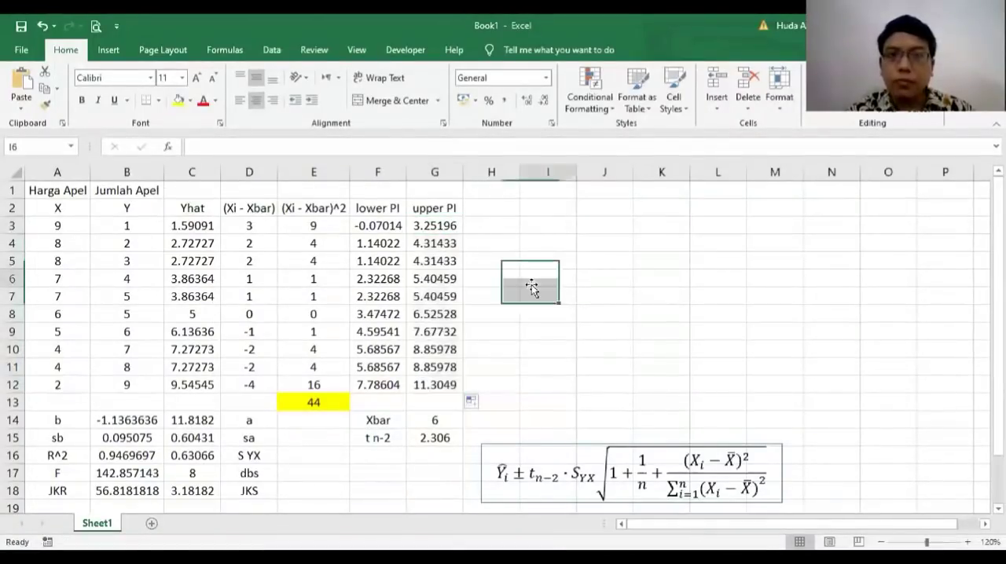
Step: Enter the headings "lower CI" in H2 and "upper CI" in I2
left_click(487, 210)
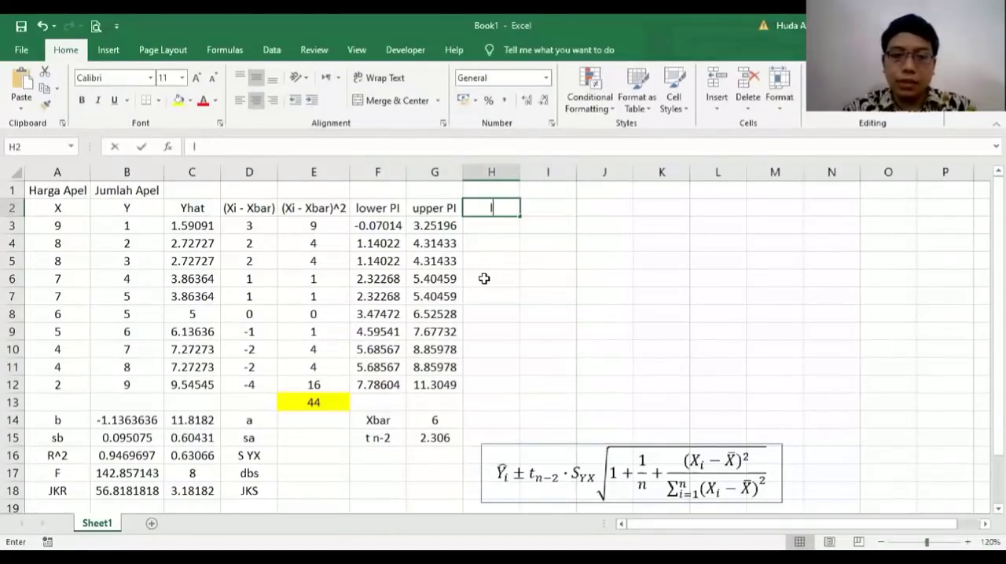
type("lower CI")
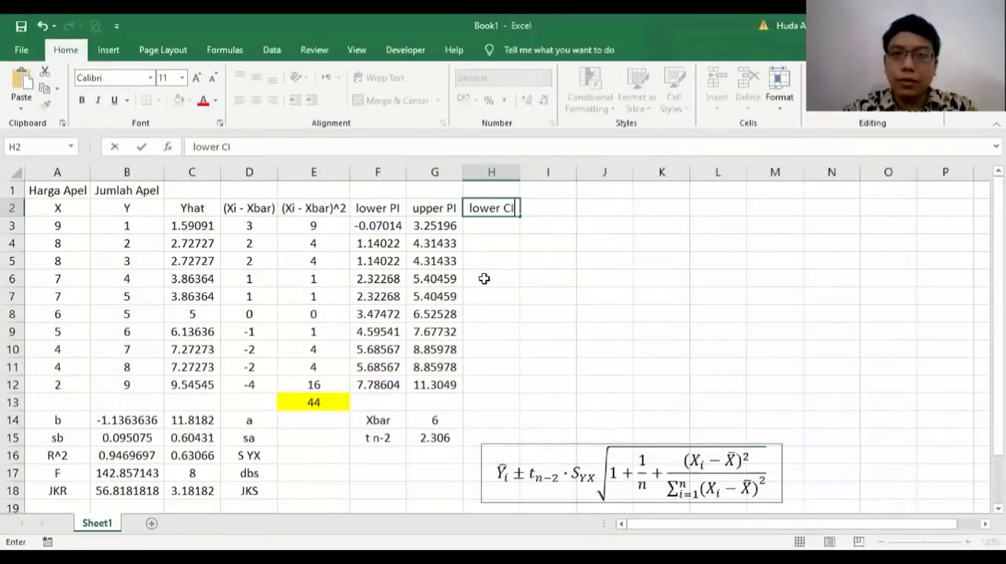
key("Return")
left_click(528, 214)
type("upper CI")
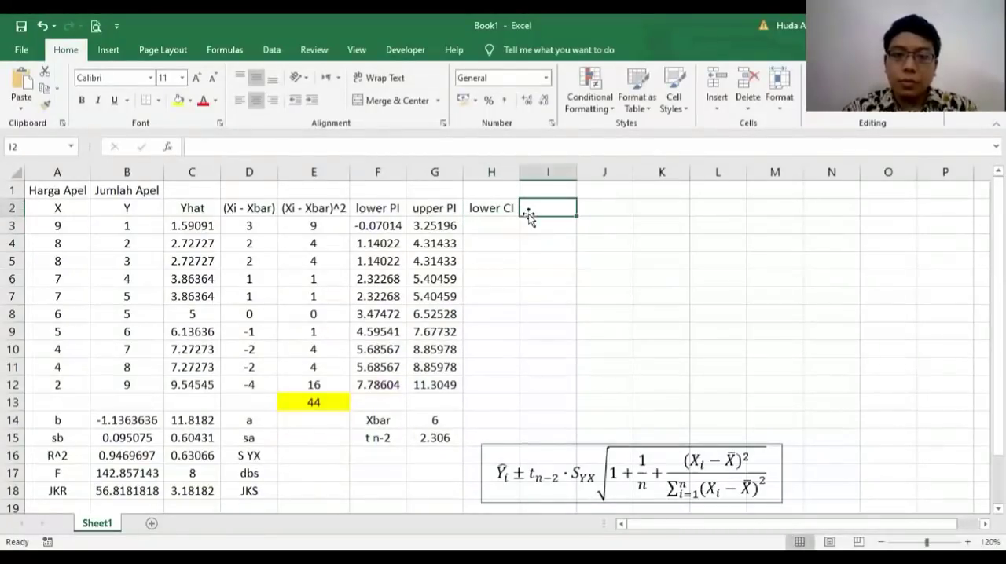
key("Return")
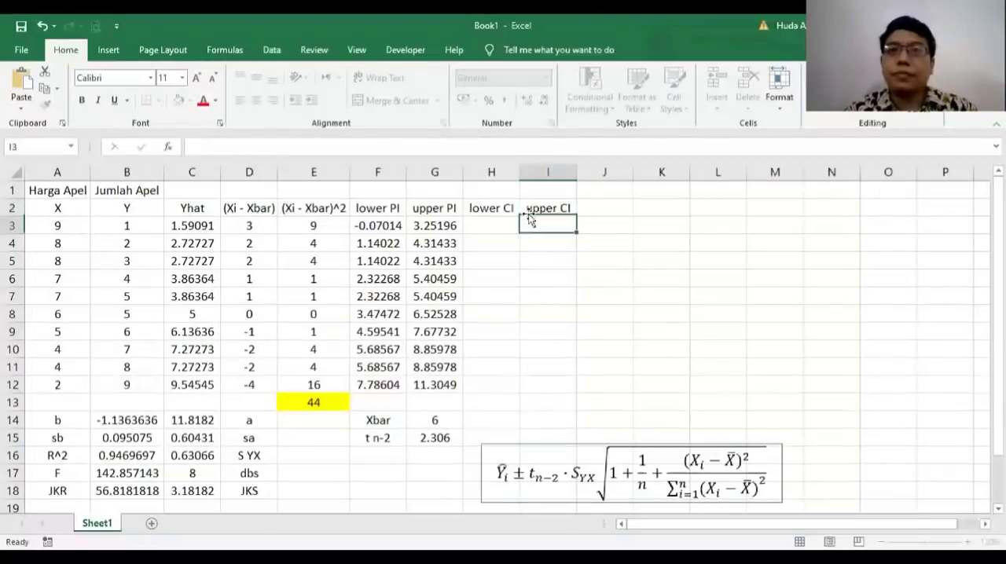
Step: Copy the lower PI formula text from F3 as the basis for the lower CI, leaving F3 unchanged
key("Left")
key("Left")
key("Left")
left_click(497, 224)
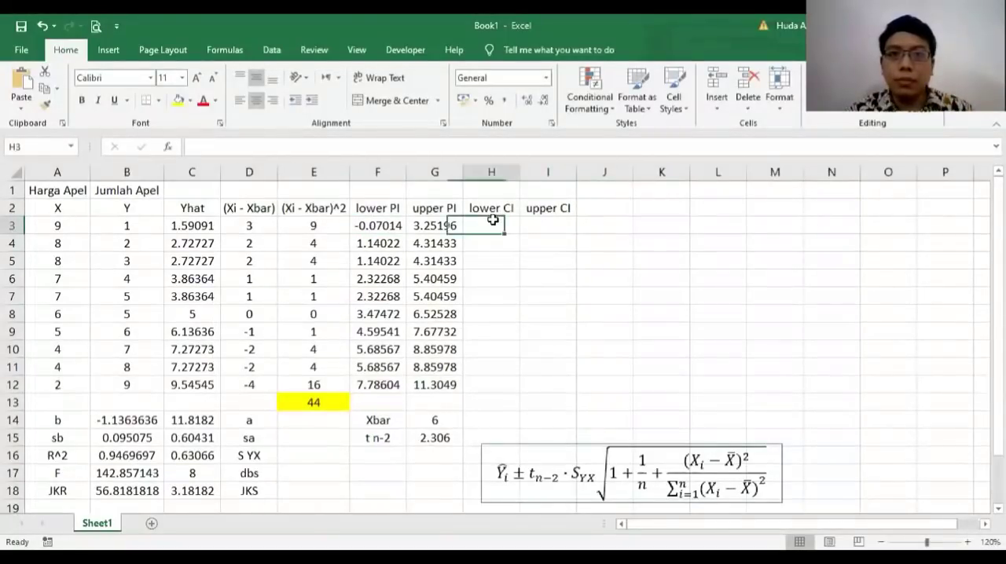
left_click(398, 221)
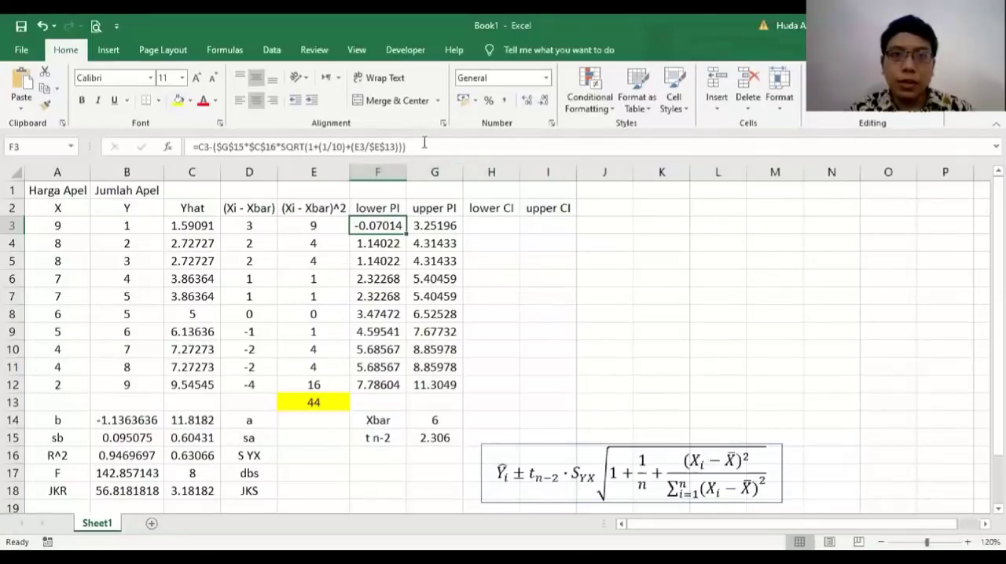
left_click_drag(424, 143, 191, 146)
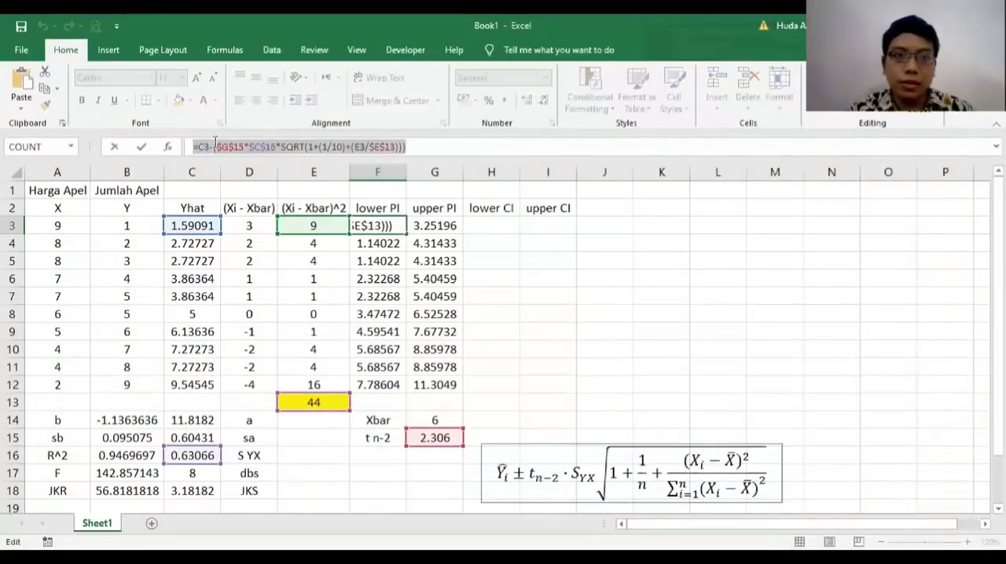
right_click(231, 146)
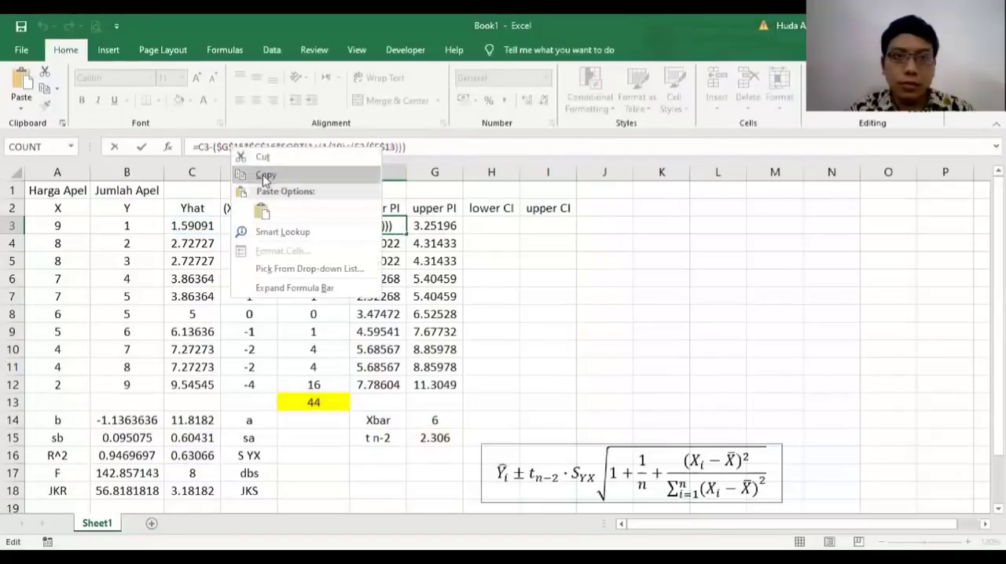
left_click(264, 176)
key("Escape")
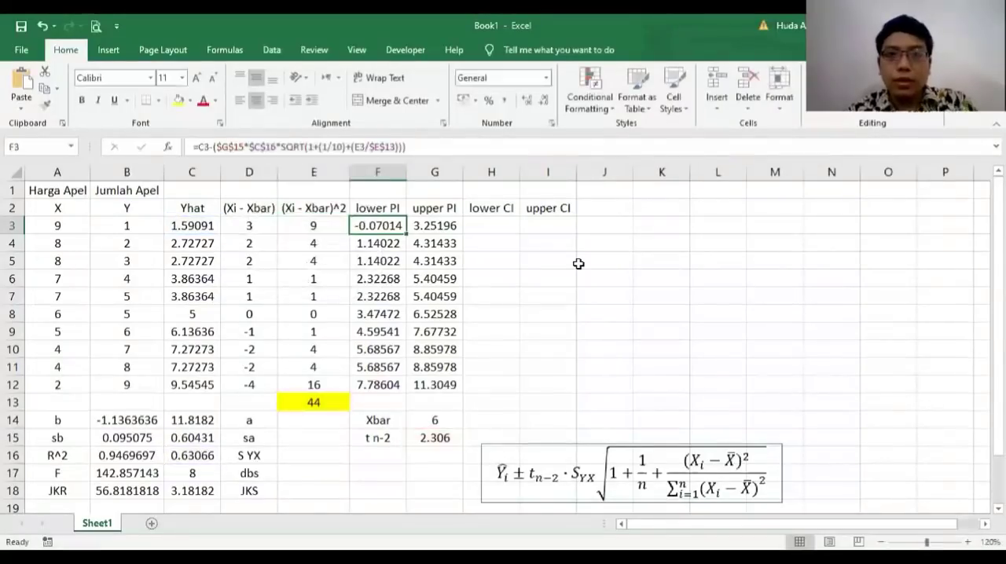
Step: Paste the formula text into H3 and remove the leading "1+" inside SQRT, giving =C3-($G$15*$C$16*SQRT((1/10)+(E3/$E$13)))
left_click(505, 224)
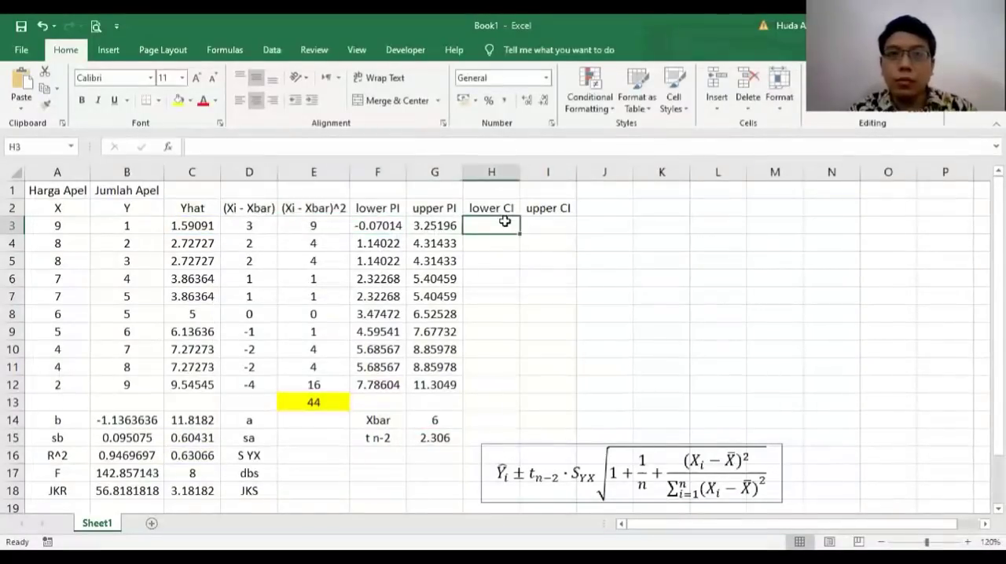
right_click(356, 145)
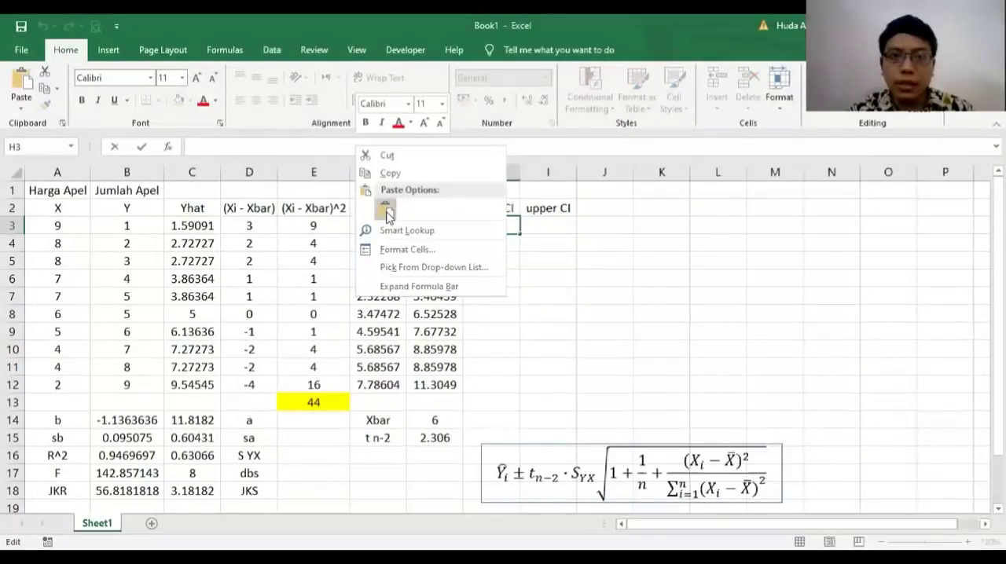
left_click(387, 213)
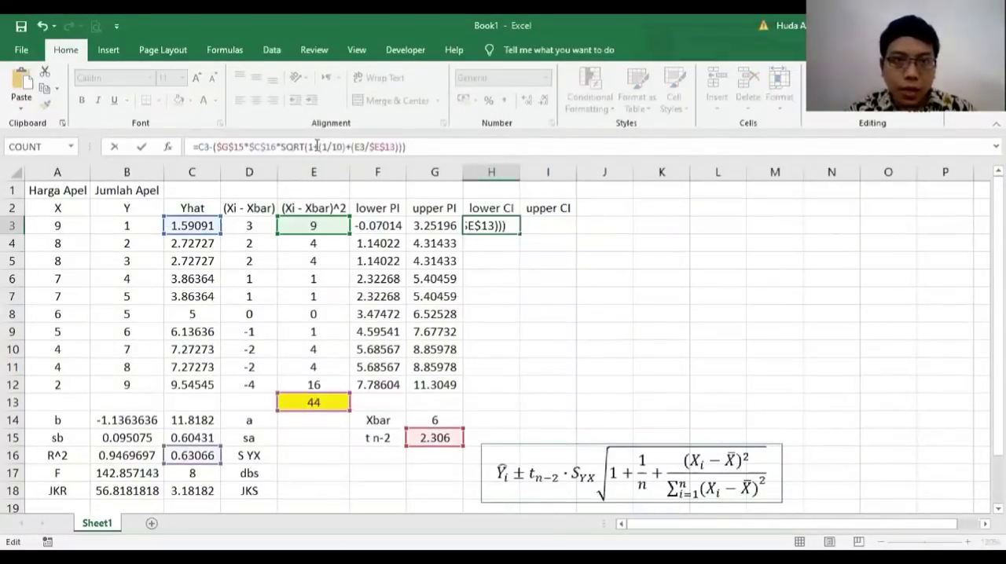
left_click(494, 225)
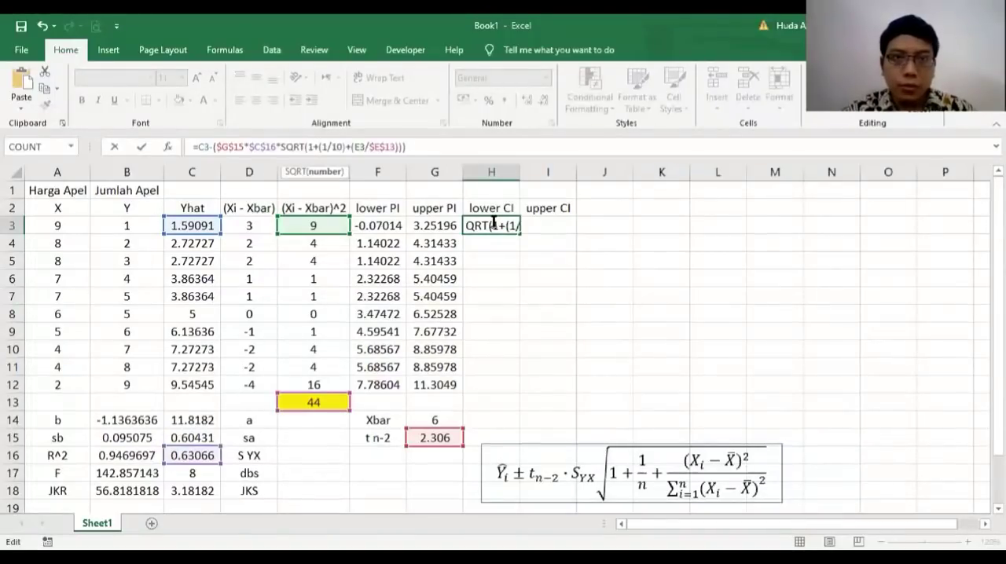
key("BackSpace")
key("BackSpace")
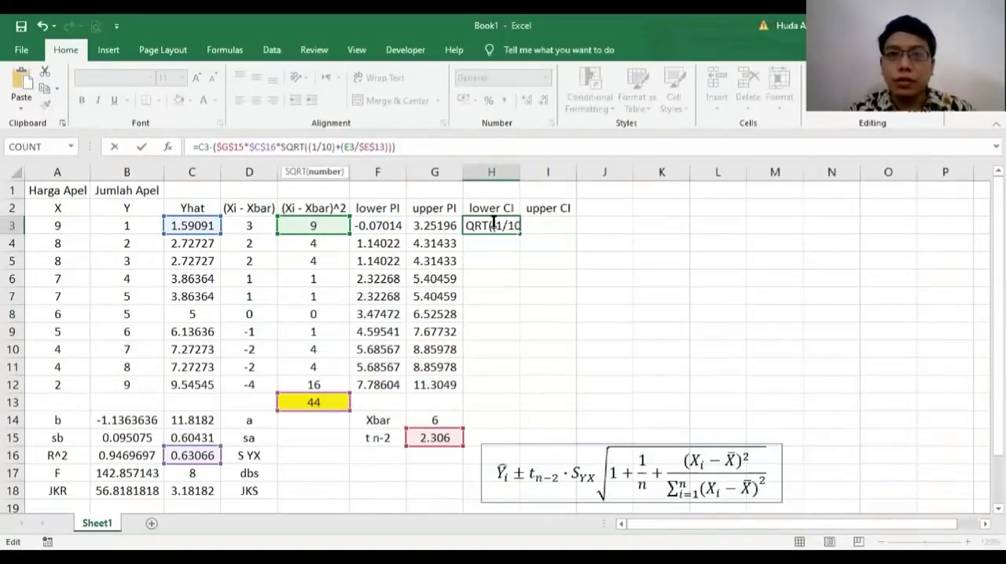
key("Return")
Step: Fill the lower CI formula from H3 down to H12
left_click(493, 225)
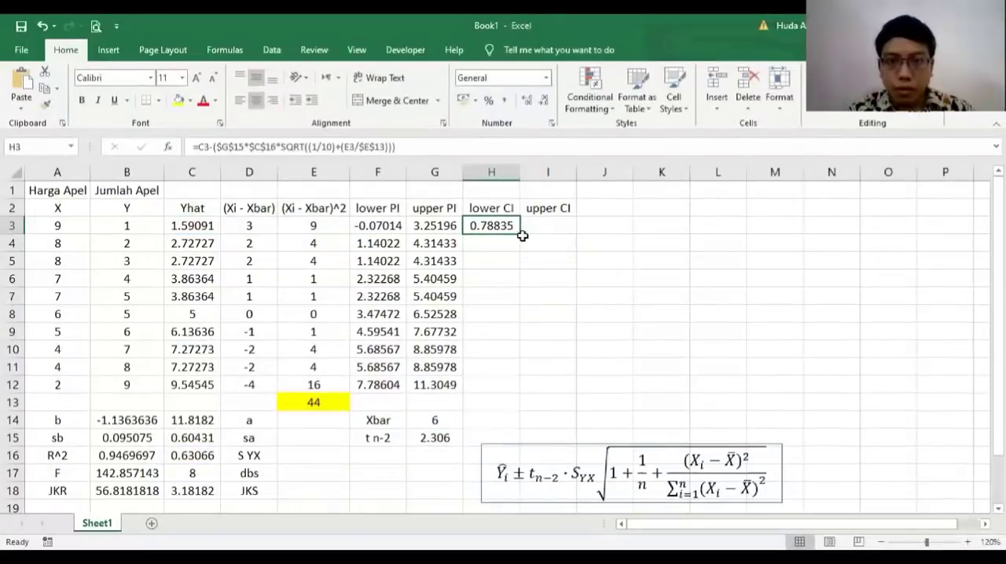
left_click_drag(519, 234, 521, 393)
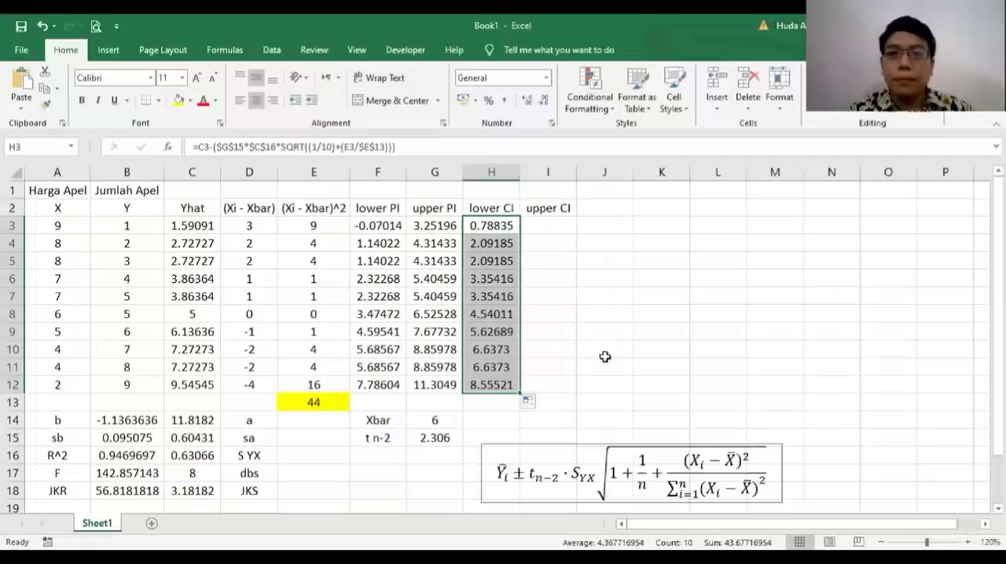
left_click(555, 225)
Step: Copy the full lower CI formula text from H3 and leave that cell without changing it
left_click(502, 225)
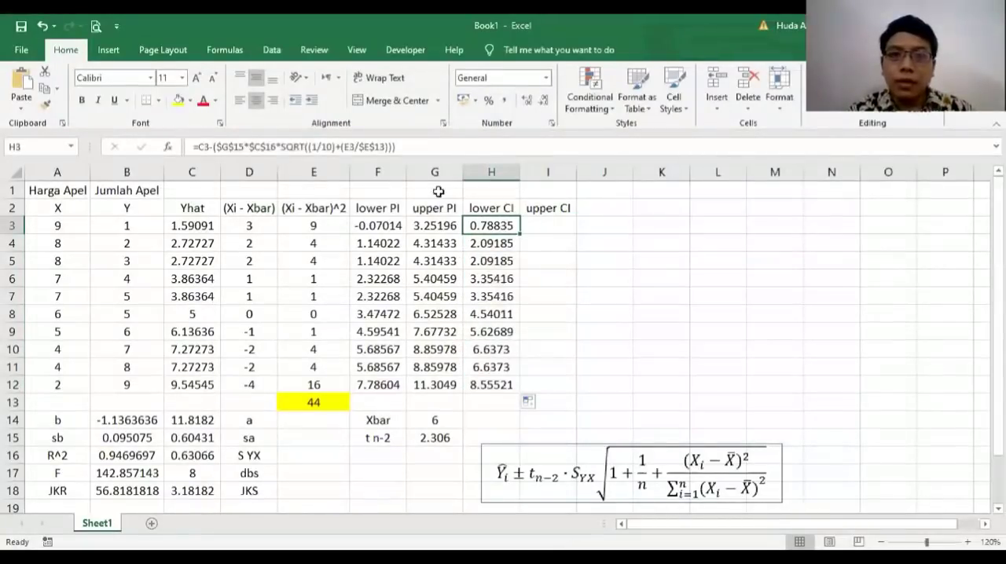
left_click_drag(426, 145, 198, 132)
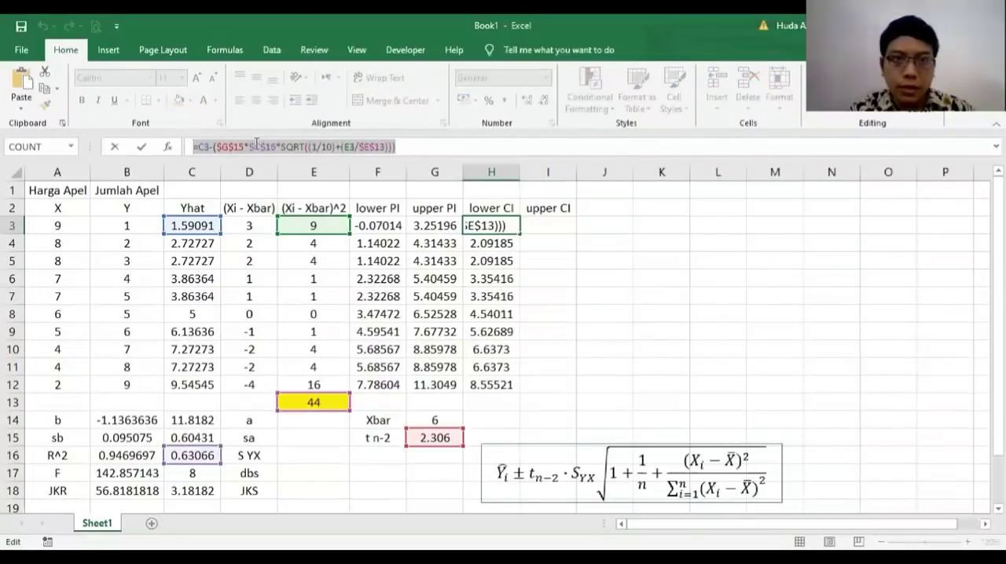
right_click(256, 144)
left_click(293, 175)
key("Escape")
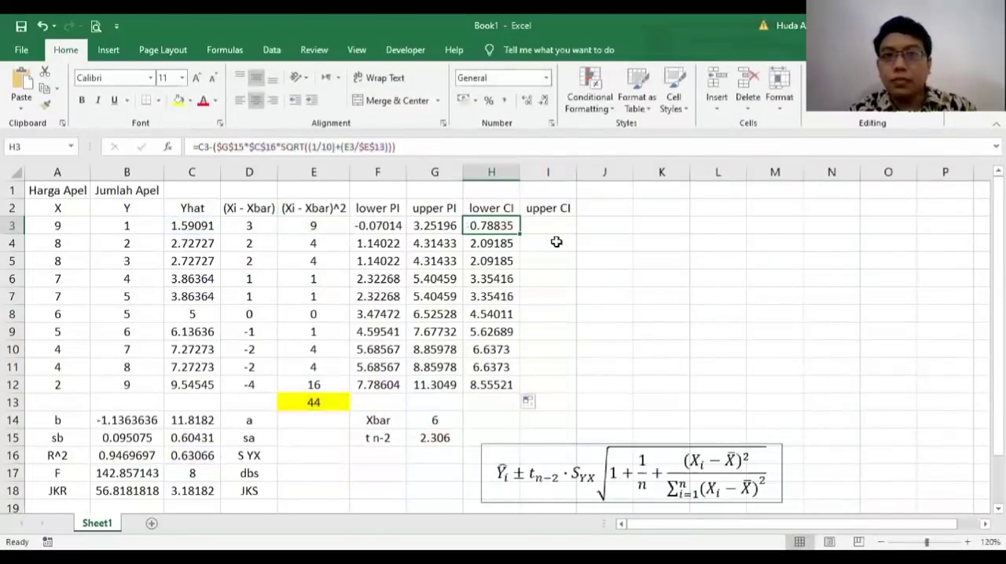
Step: Paste the formula text into I3 and change its minus to plus, giving =C3+($G$15*$C$16*SQRT((1/10)+(E3/$E$13)))
left_click(549, 225)
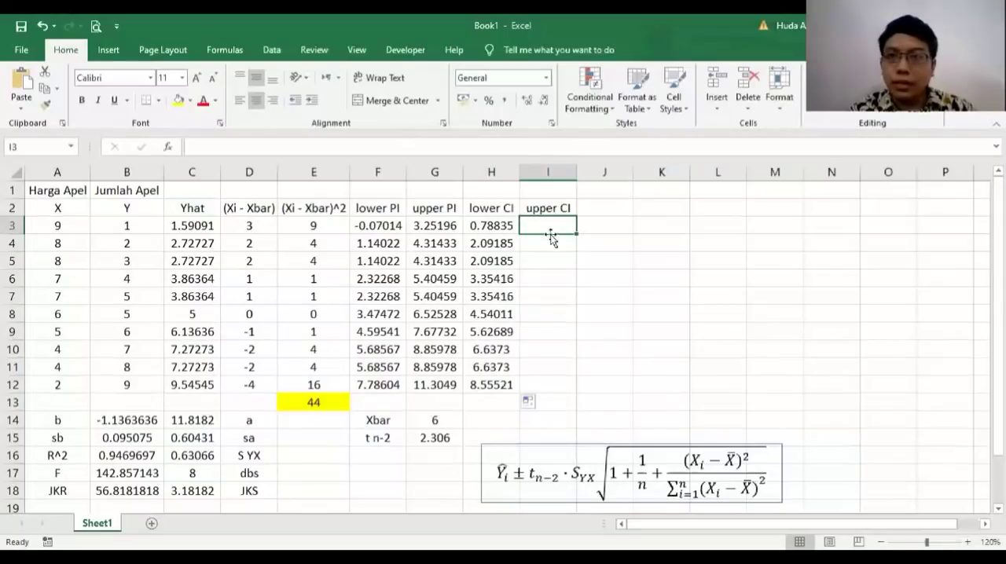
left_click(366, 145)
key("ctrl+v")
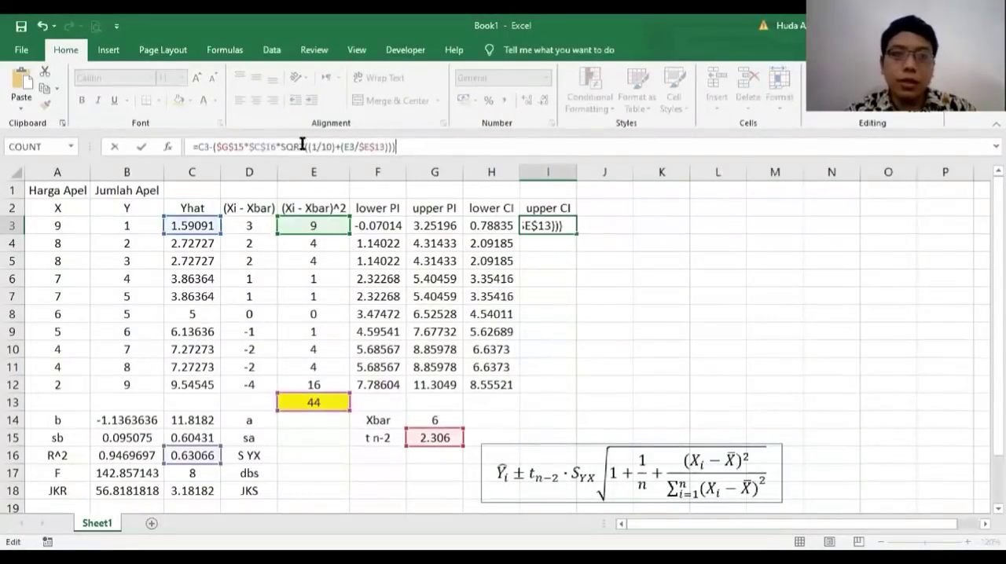
left_click(213, 148)
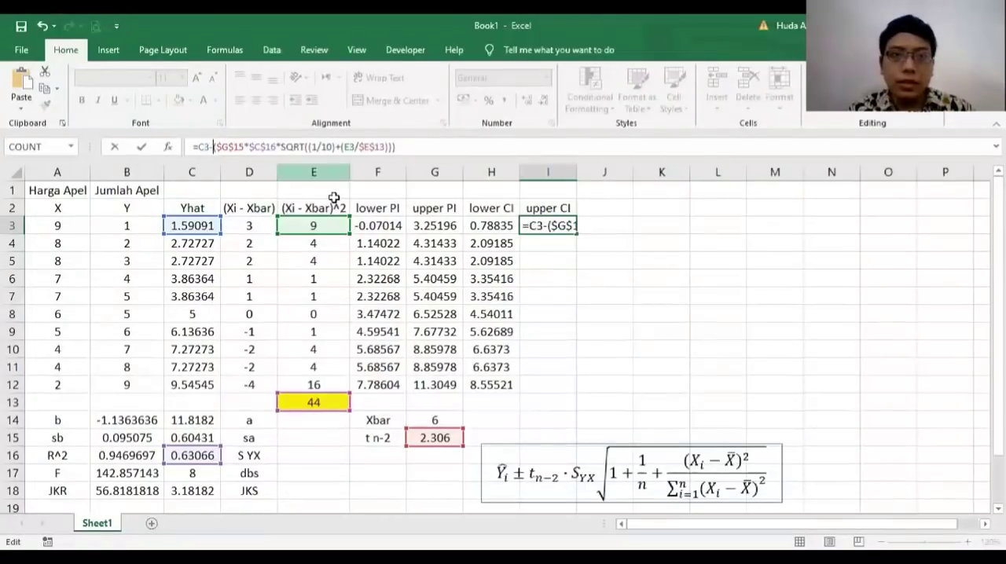
key("BackSpace")
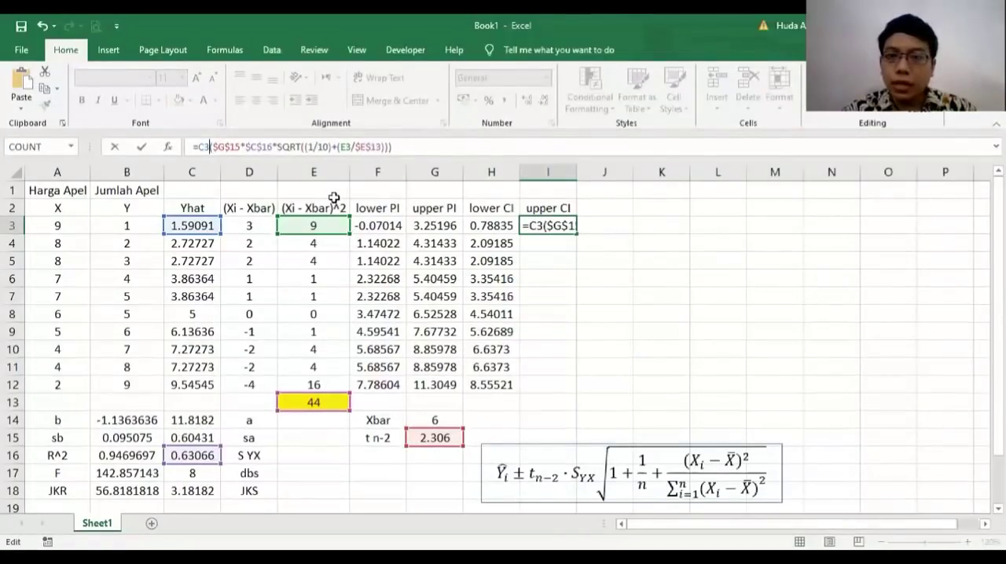
type("+")
key("Return")
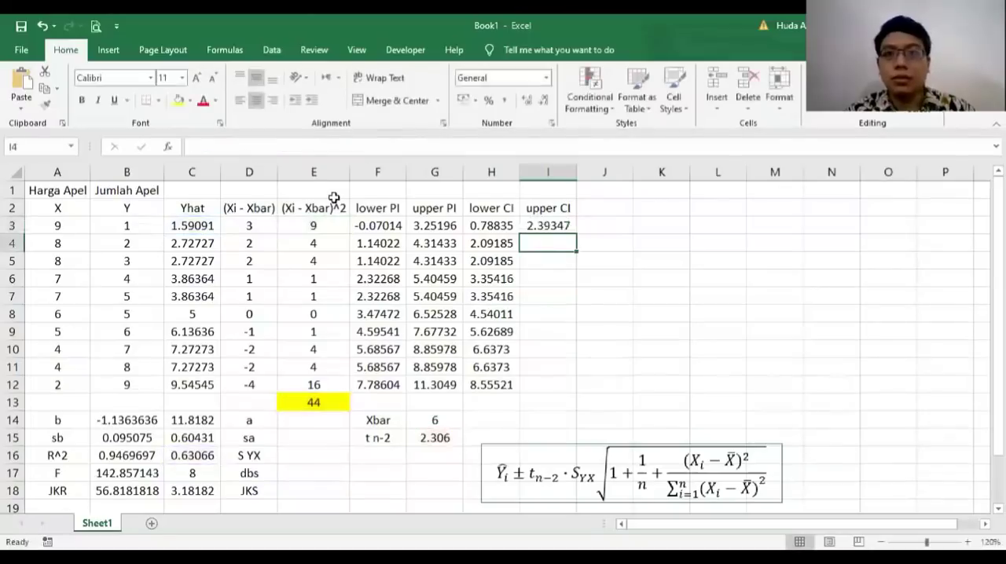
Step: Fill the upper CI formula from I3 down to I12
left_click(560, 226)
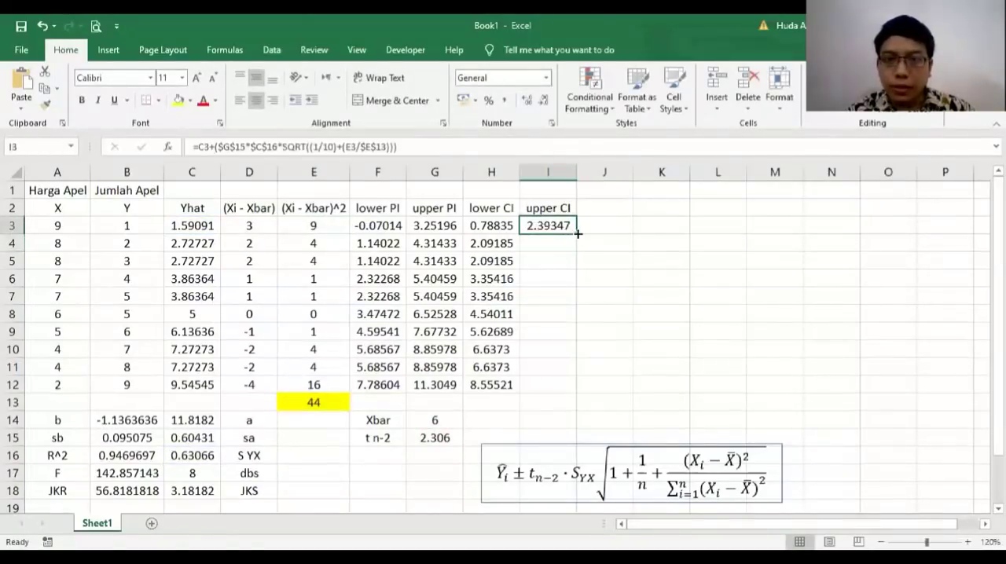
left_click_drag(575, 234, 559, 385)
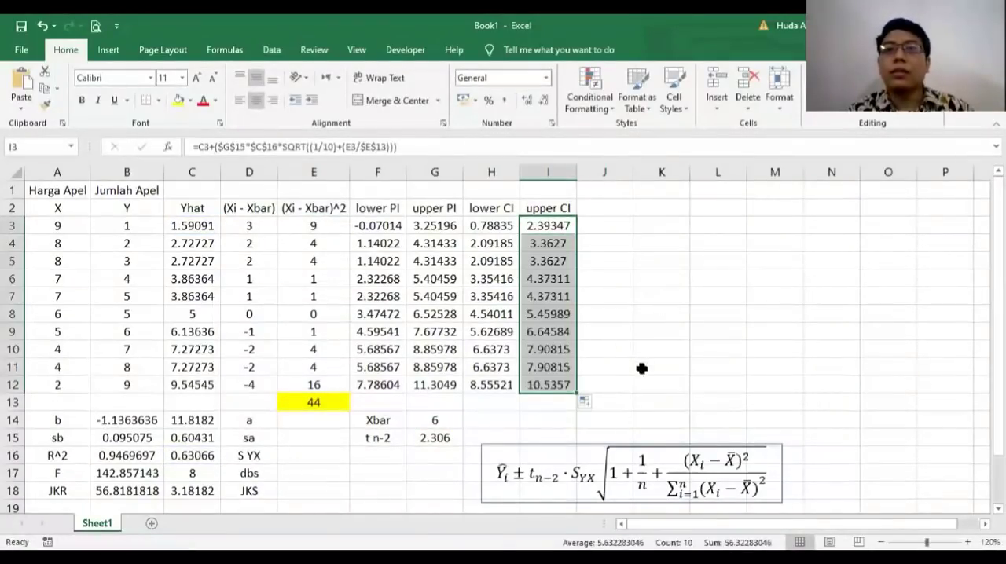
left_click(620, 327)
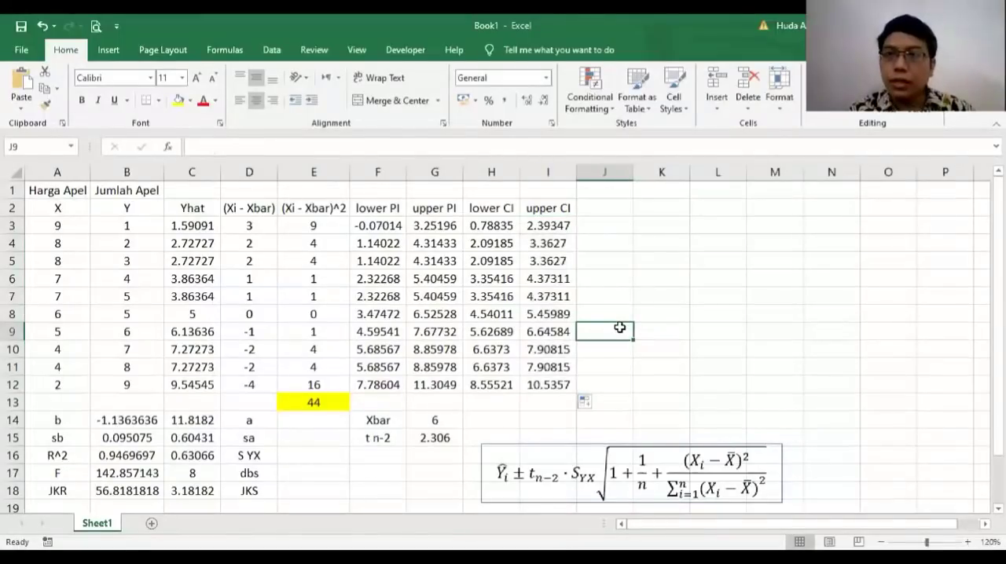
Step: Insert an empty markers-only scatter chart, then move and shrink it to sit beside the upper CI column without covering the data
left_click(657, 222)
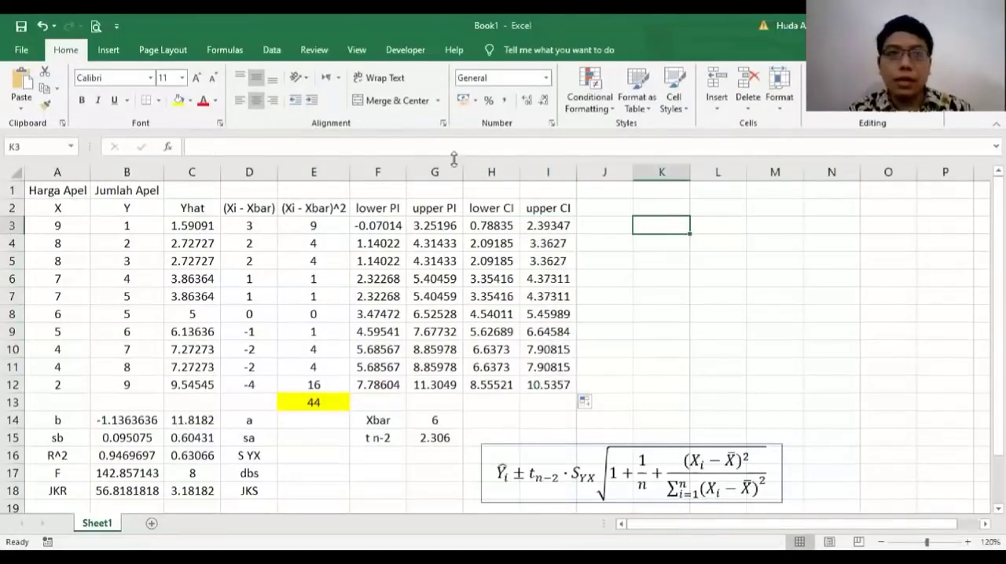
left_click(109, 51)
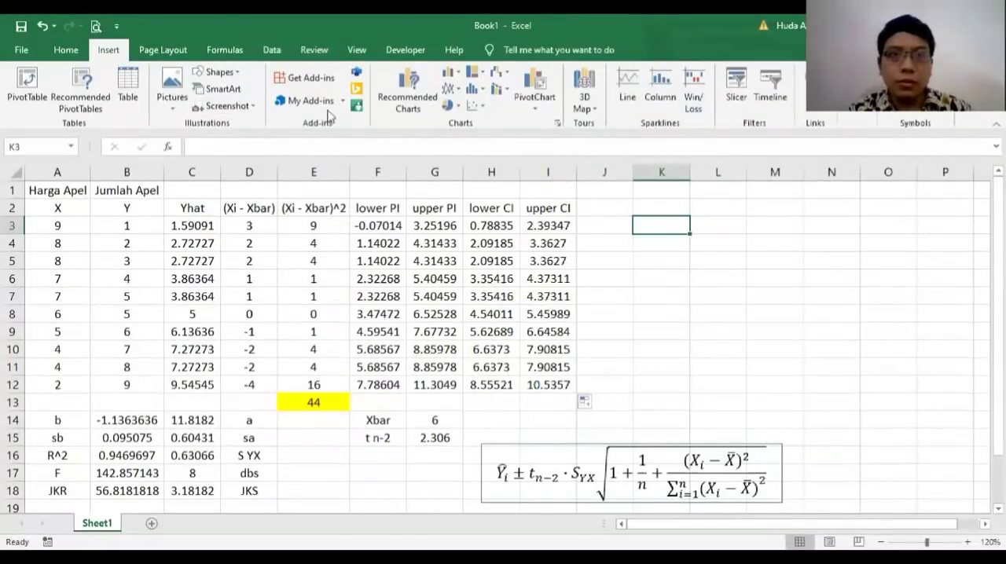
left_click(477, 105)
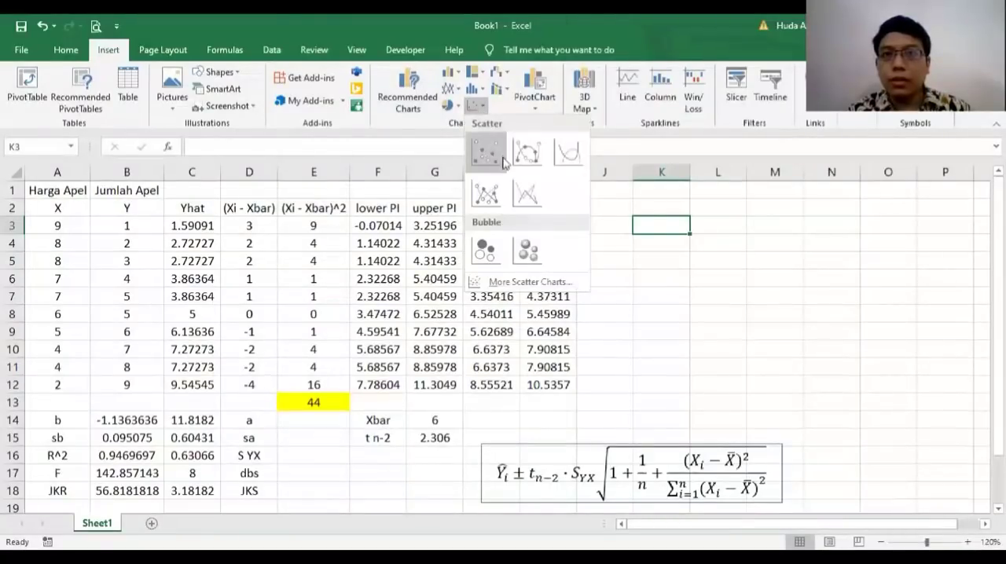
left_click(486, 154)
left_click_drag(793, 206, 895, 190)
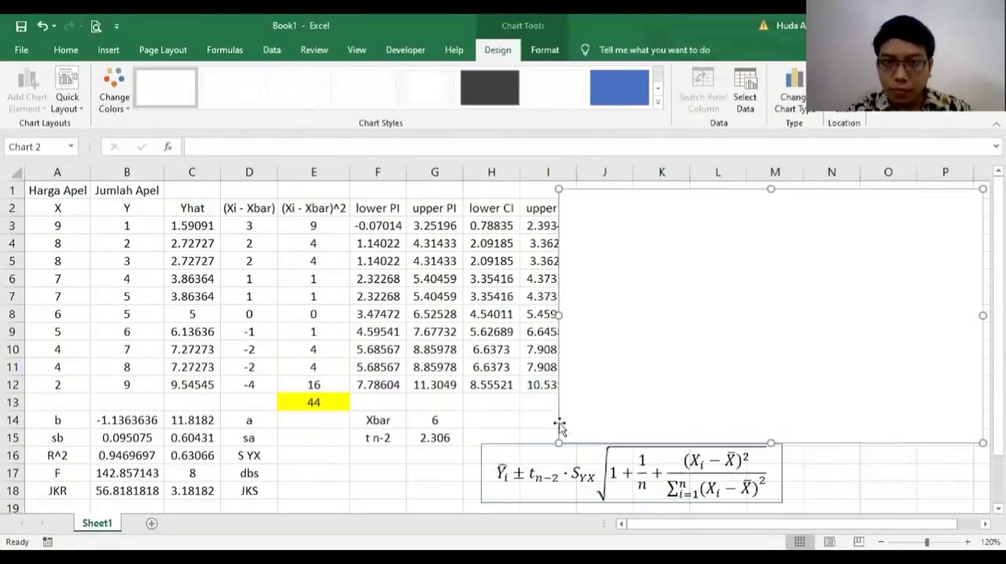
left_click_drag(559, 443, 591, 415)
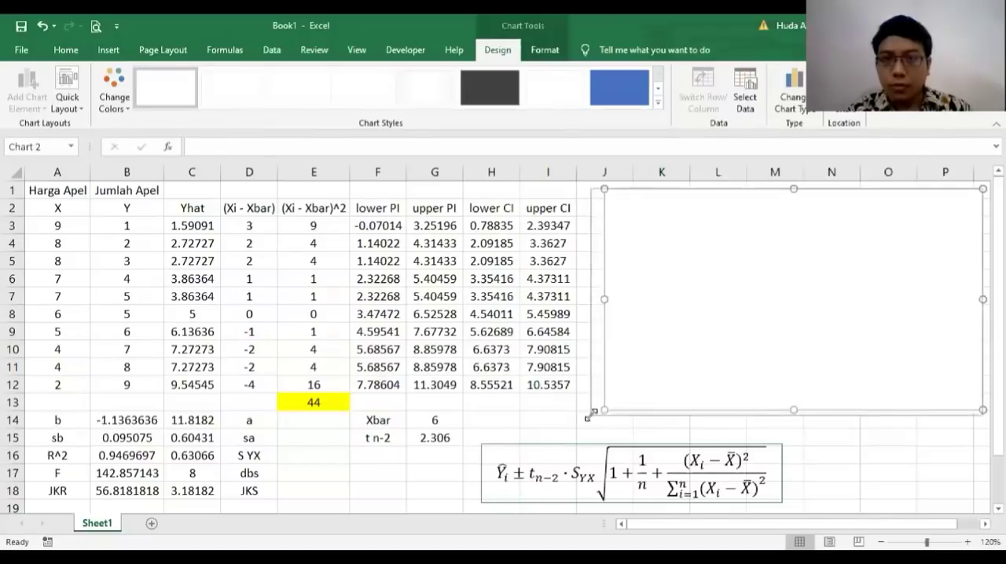
Step: Add a chart series named Nilai Aktual with X values A3:A12 and Y values B3:B12
right_click(668, 267)
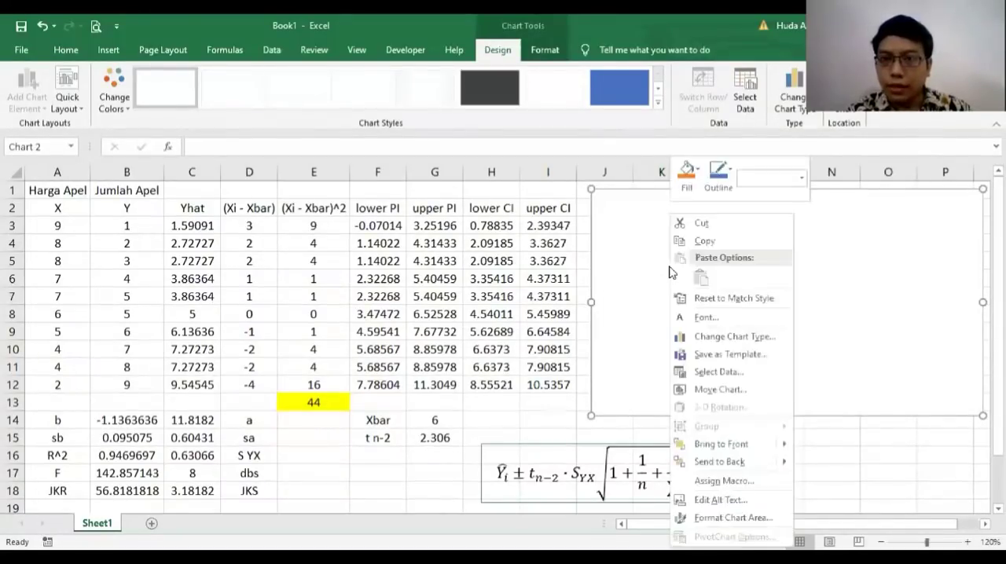
left_click(732, 375)
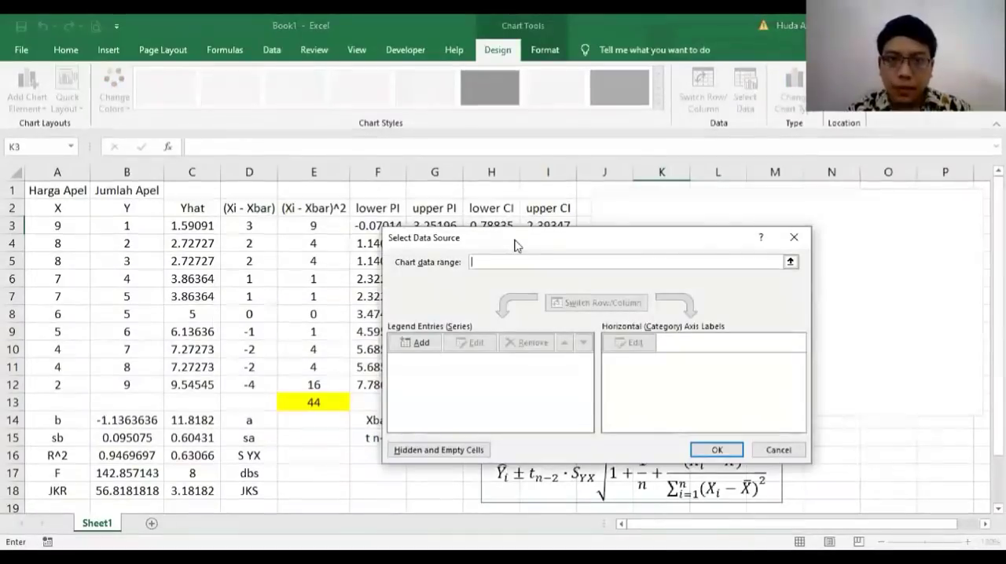
left_click_drag(519, 242, 665, 225)
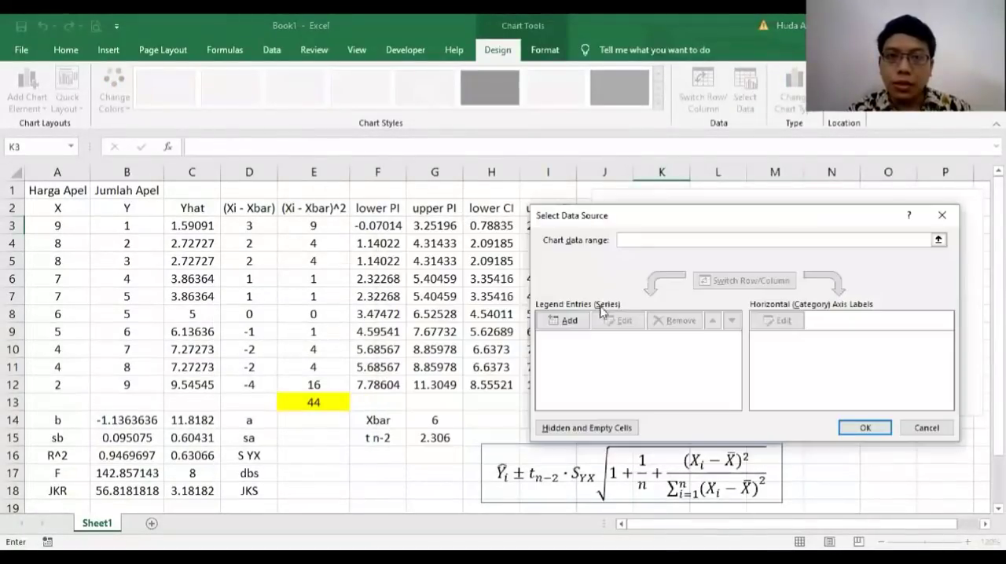
left_click(559, 319)
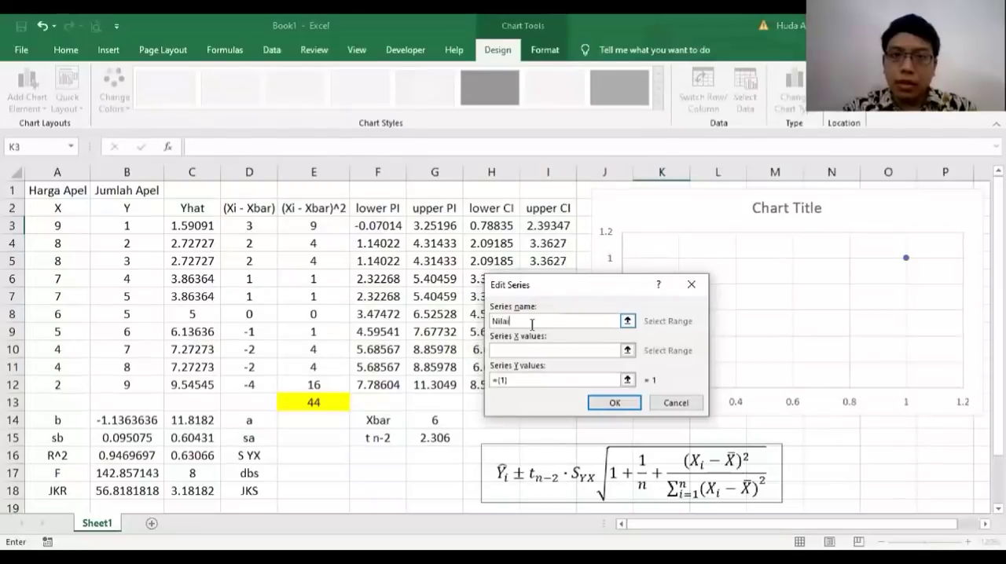
type("Nilai Aktual")
left_click(548, 353)
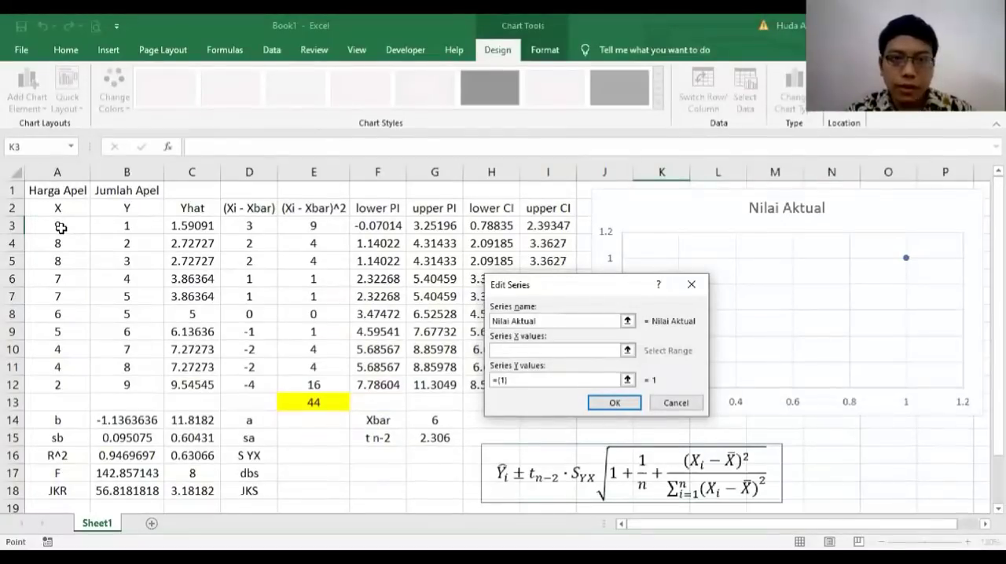
left_click_drag(61, 227, 58, 386)
left_click(550, 379)
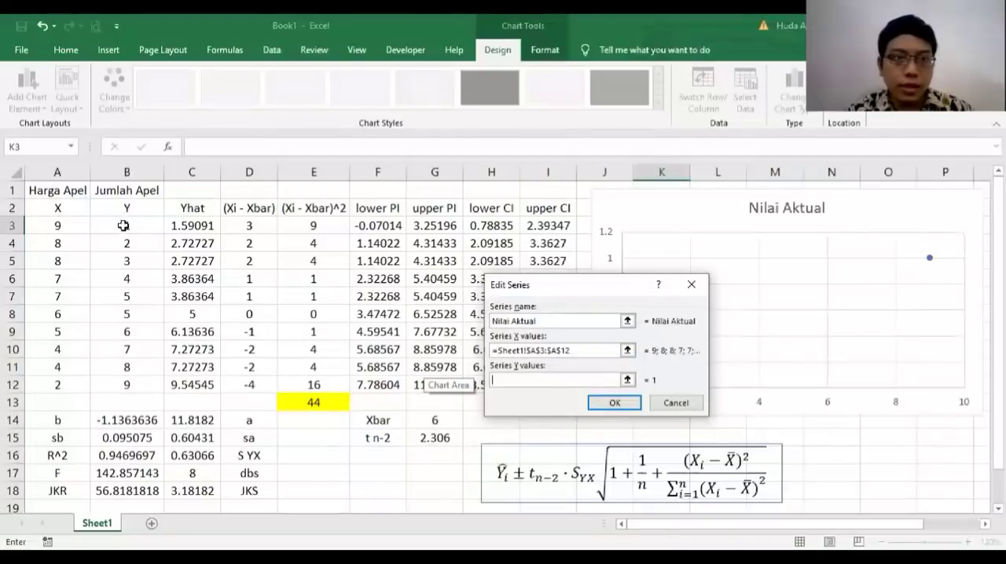
left_click(124, 227)
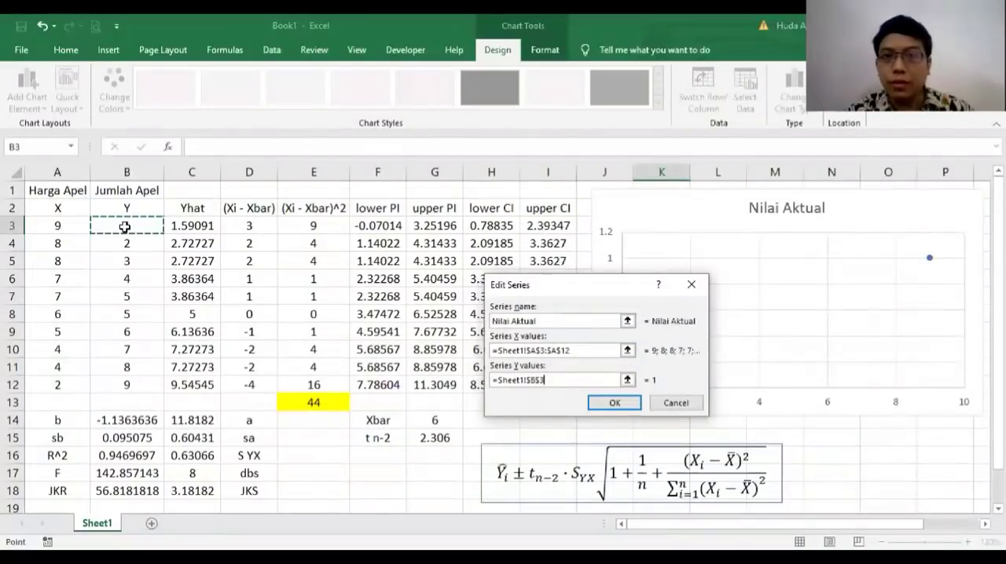
left_click_drag(124, 227, 126, 385)
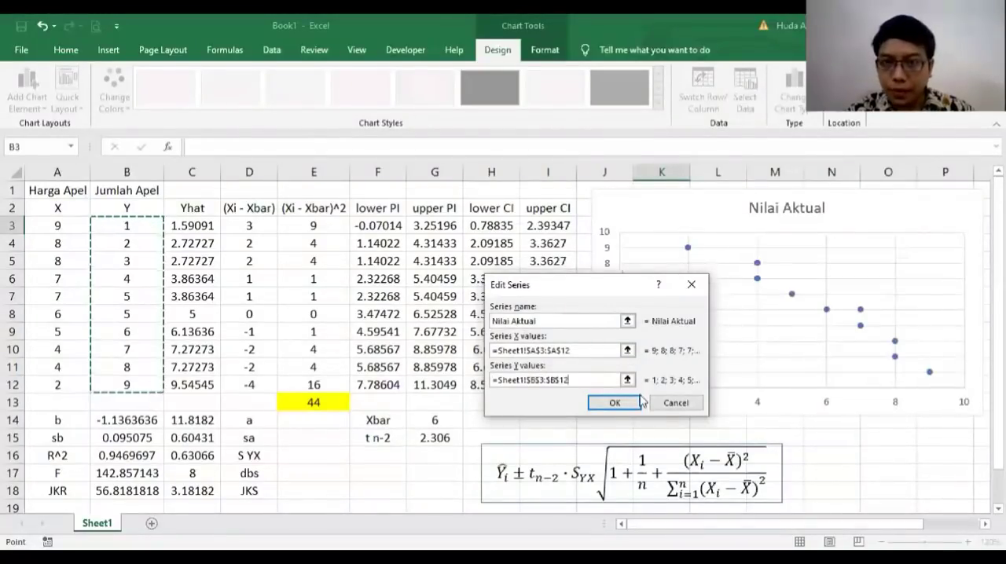
left_click(614, 402)
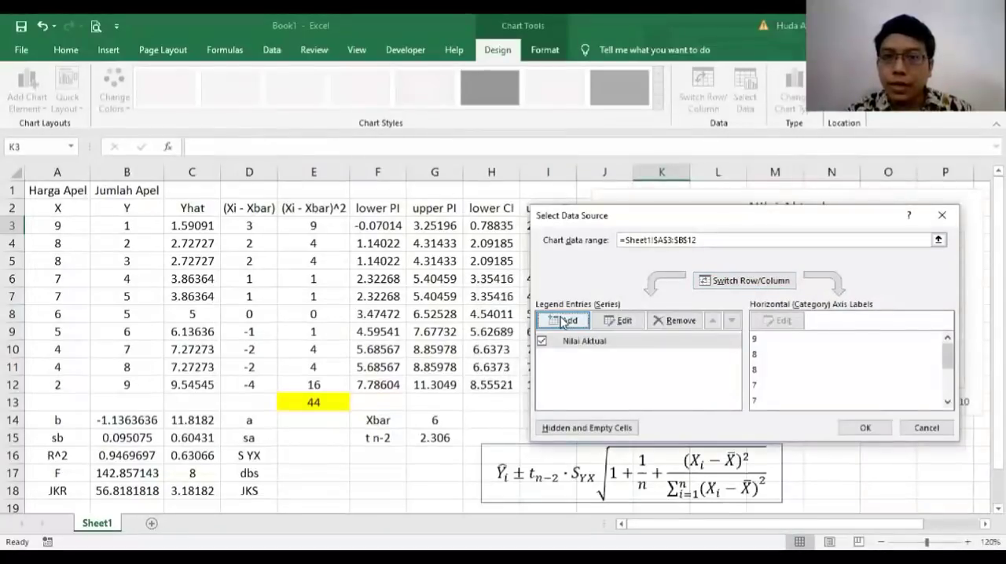
Step: Add a second series named Garis Regresi with X values A3:A12 and the Yhat values C3:C12 as Y
left_click(563, 321)
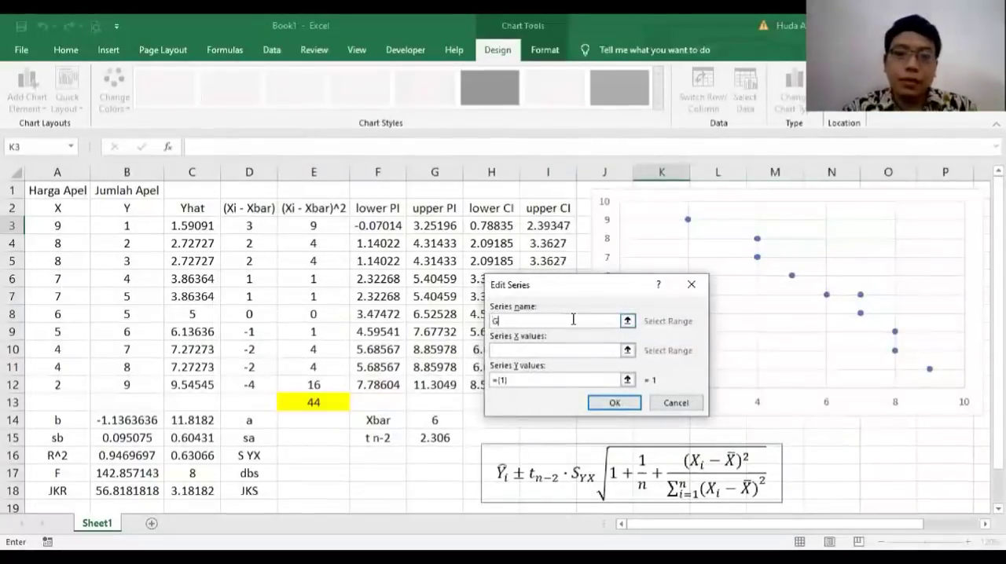
type("Garis Regresi")
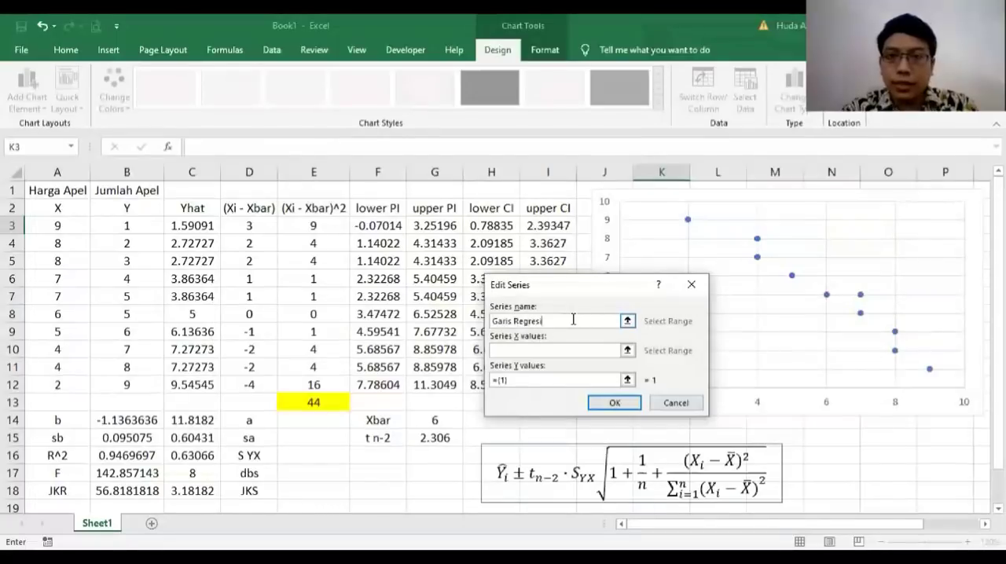
left_click(524, 351)
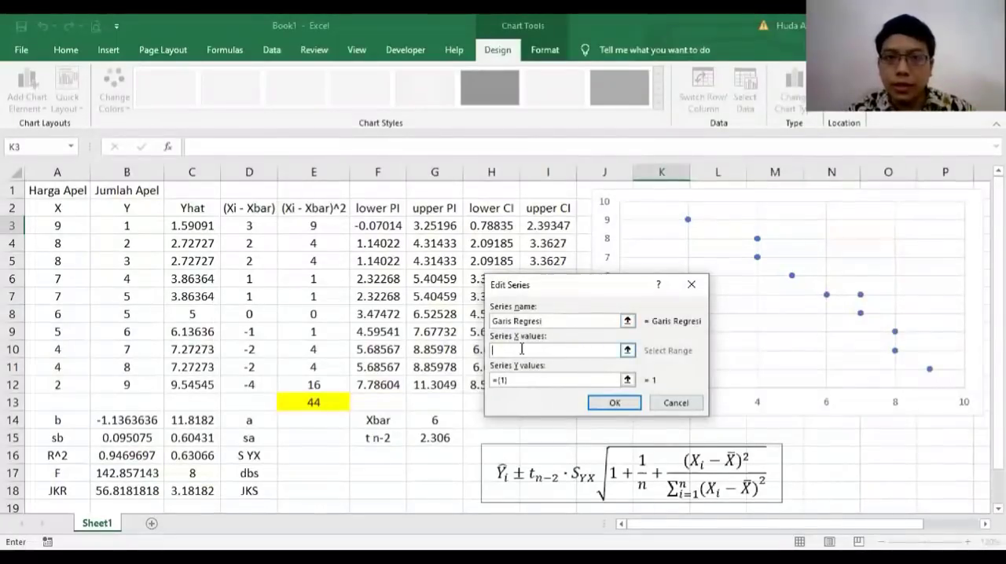
left_click(60, 228)
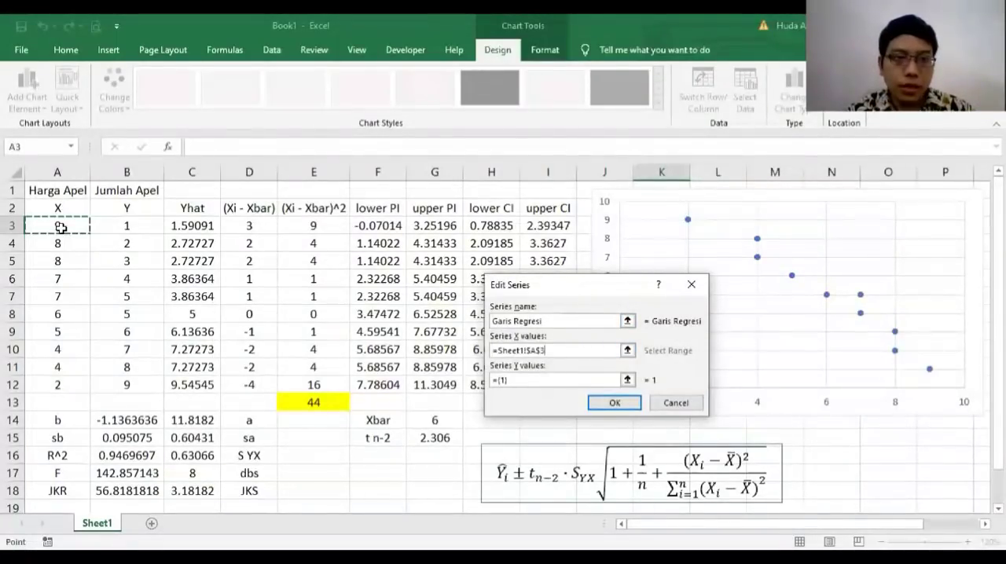
key("ctrl+shift+Down")
left_click_drag(519, 384, 416, 376)
key("BackSpace")
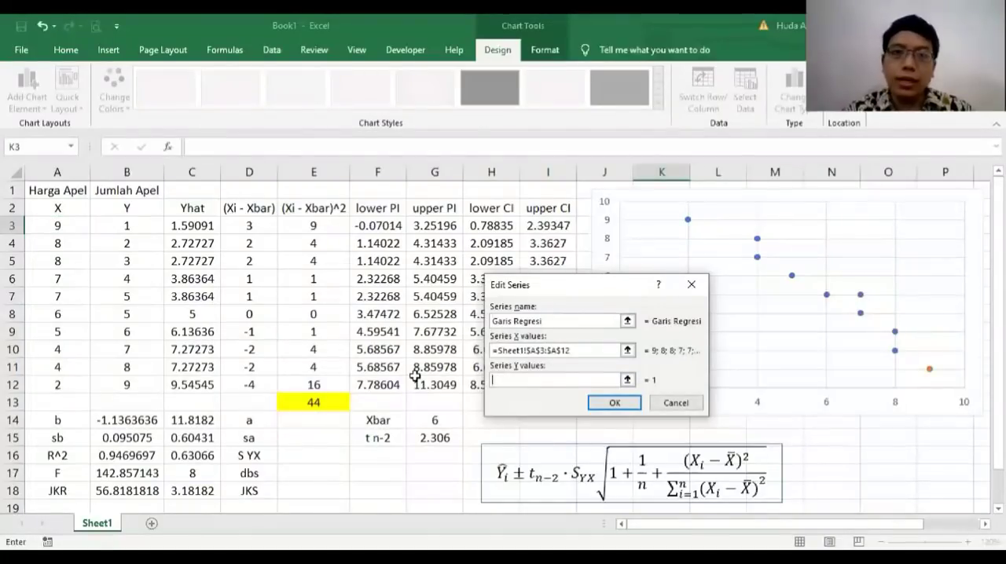
left_click(195, 228)
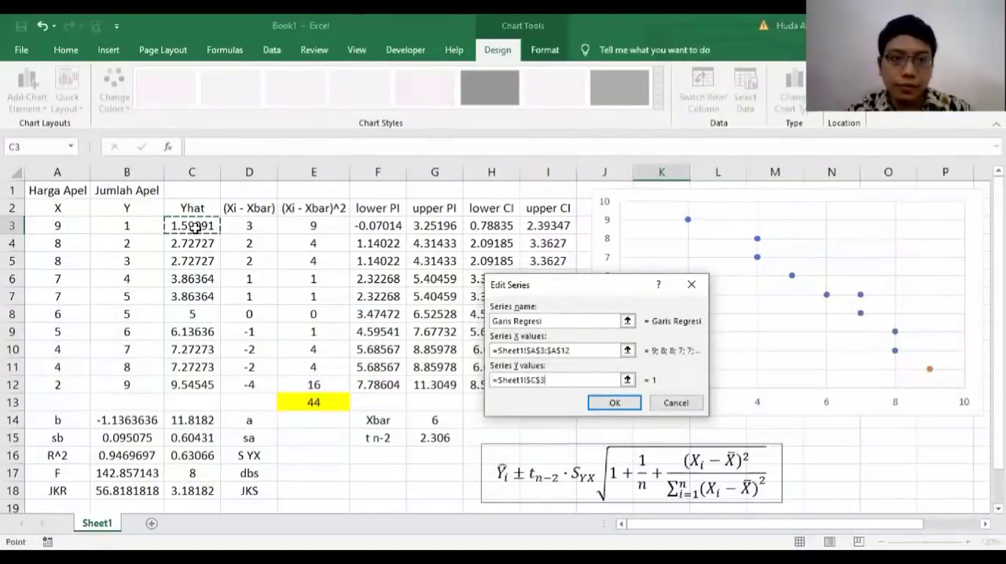
key("ctrl+shift+Down")
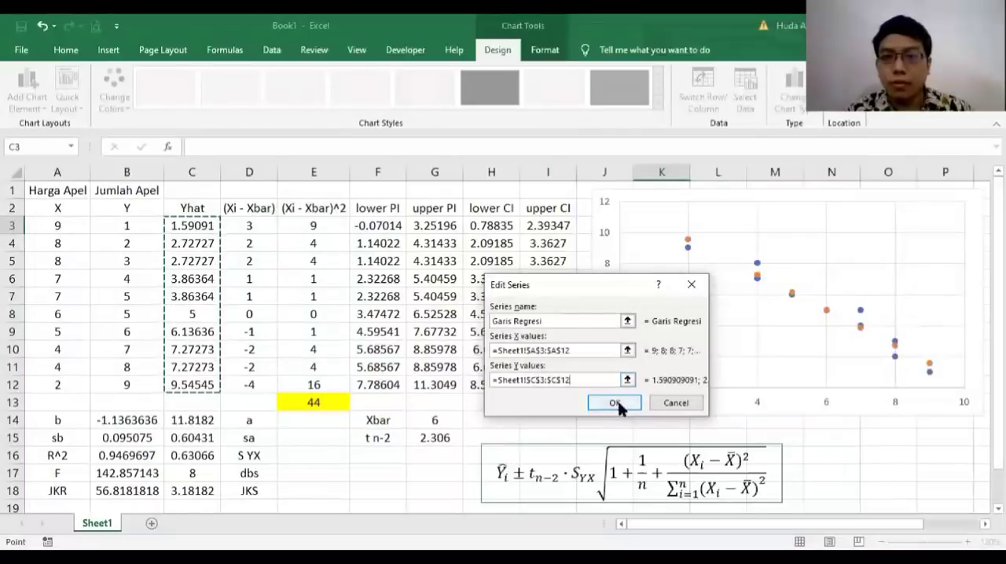
left_click(618, 401)
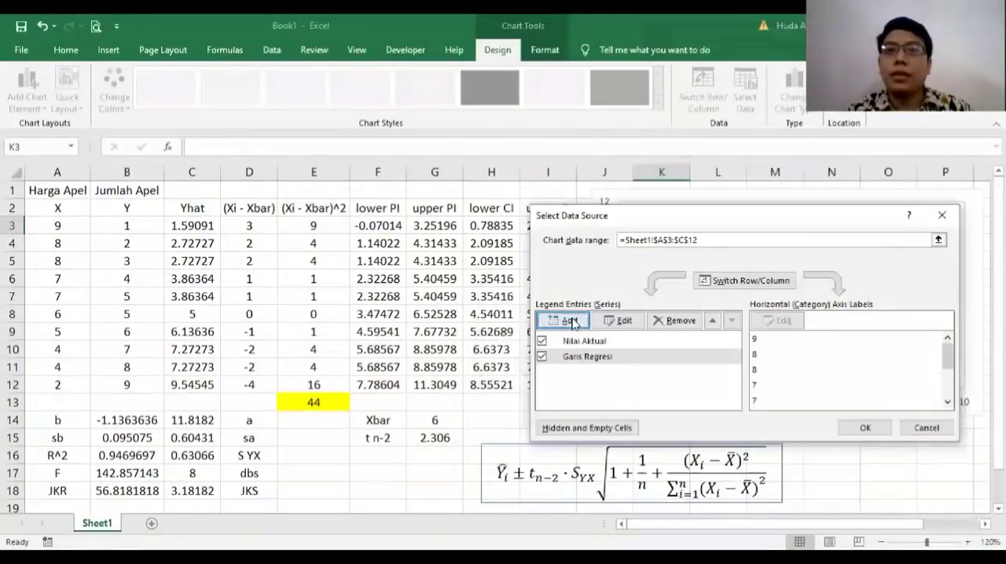
Step: Add a series named lower PI with X values A3:A12 and Y values F3:F12
left_click(572, 321)
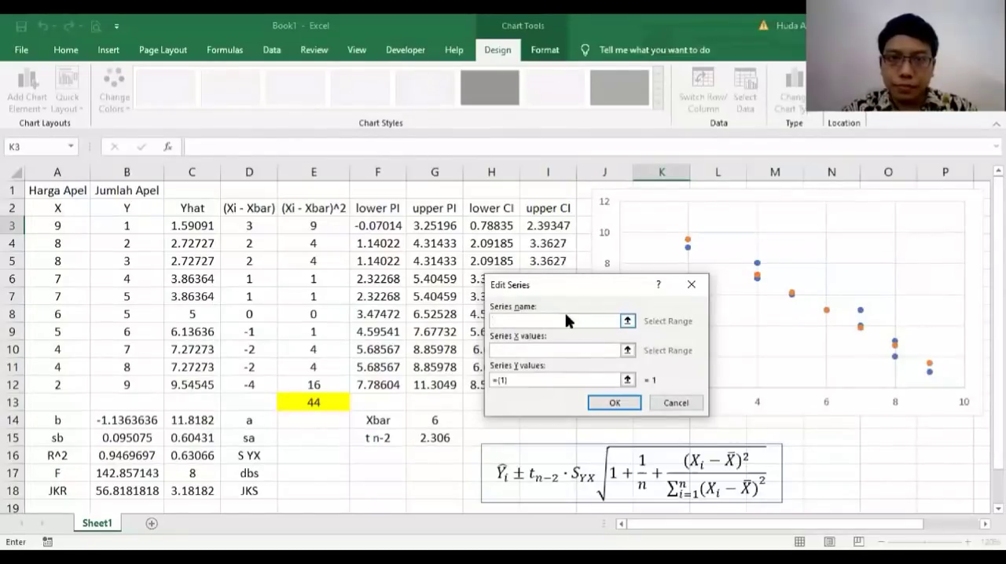
type("lower")
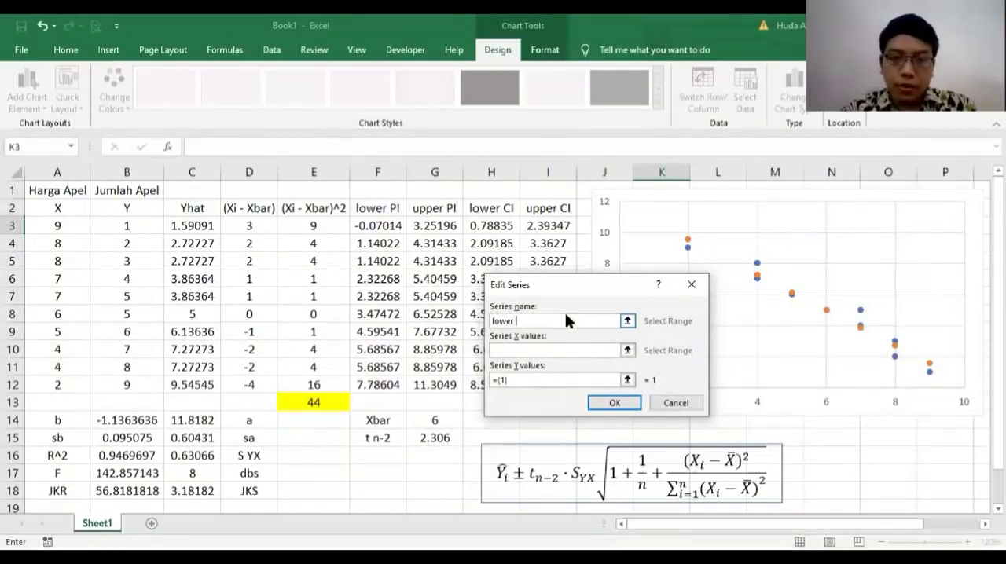
type(" P")
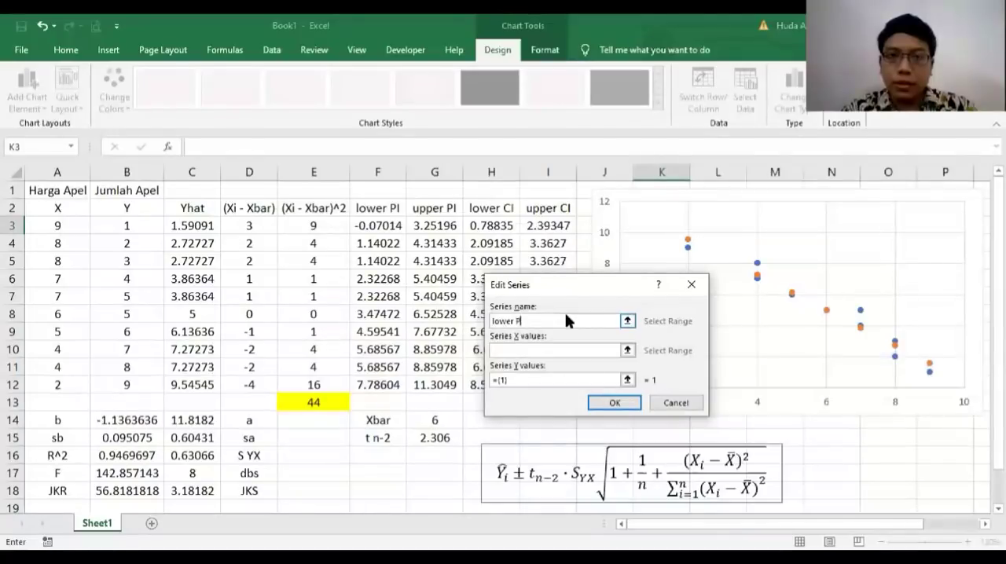
type("I")
left_click(511, 351)
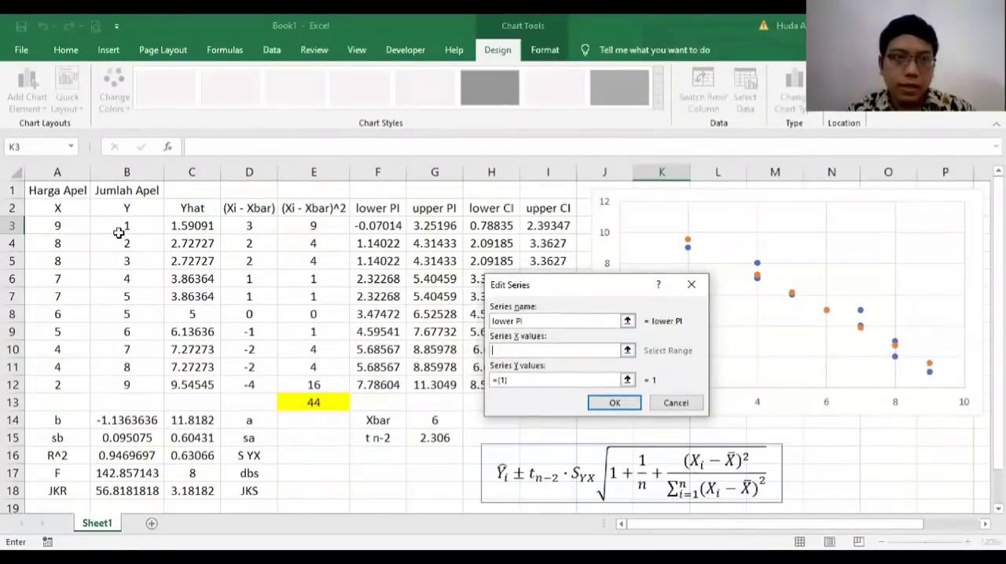
left_click(63, 225)
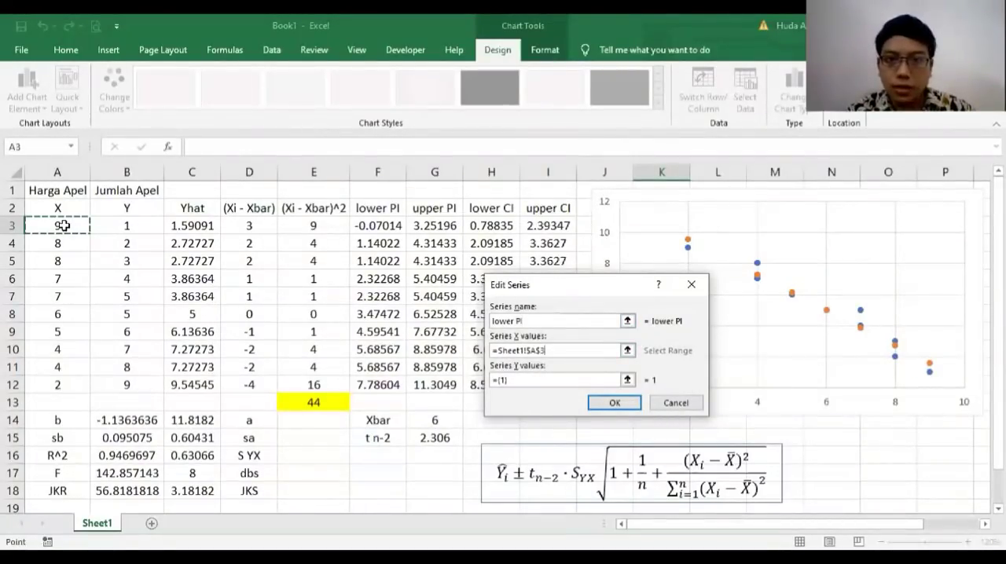
left_click_drag(63, 225, 63, 385)
key("Tab")
key("BackSpace")
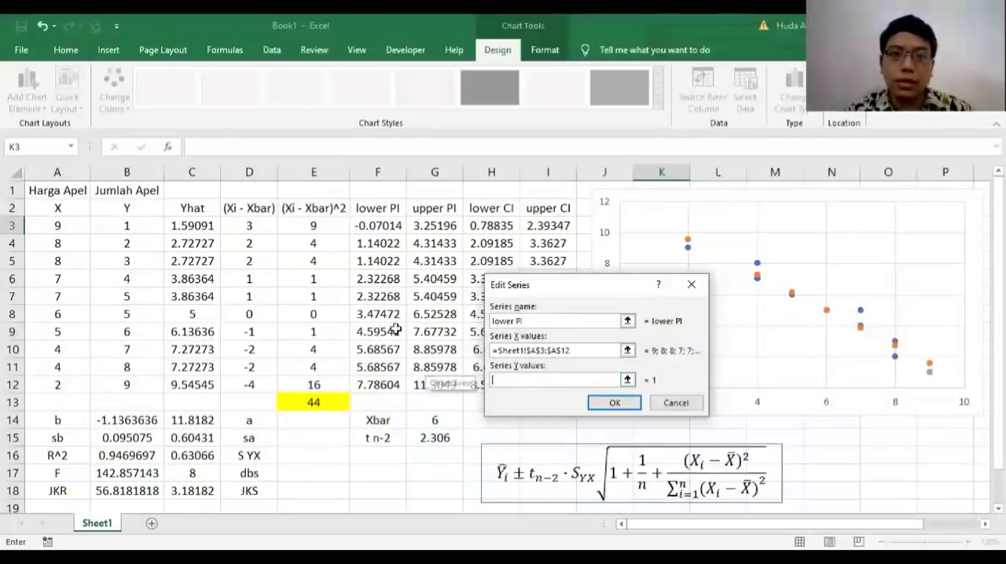
left_click(381, 225)
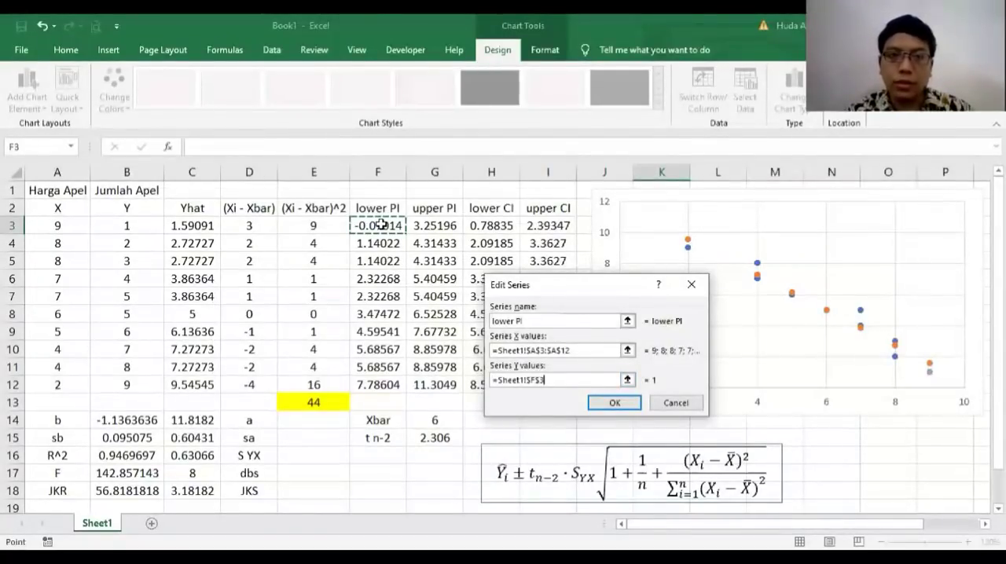
left_click_drag(381, 225, 381, 385)
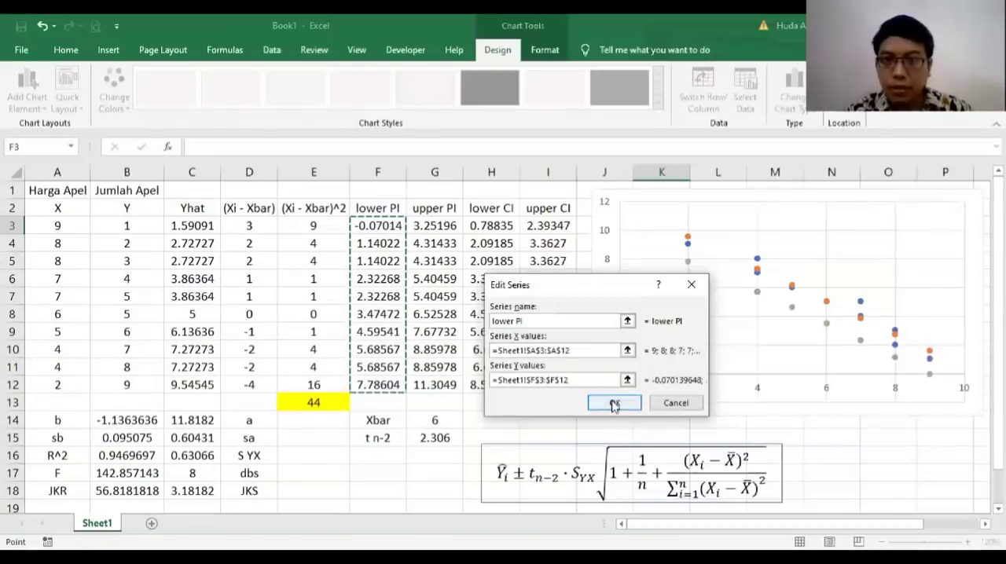
left_click(614, 402)
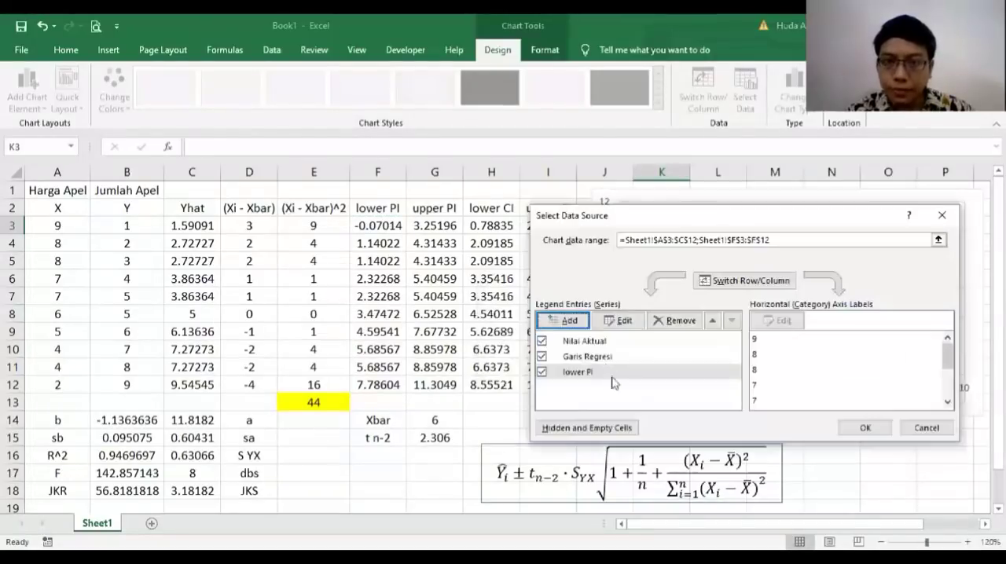
Step: Add a series named upper PI with X values A3:A12 and Y values G3:G12
left_click(570, 321)
type("lowe")
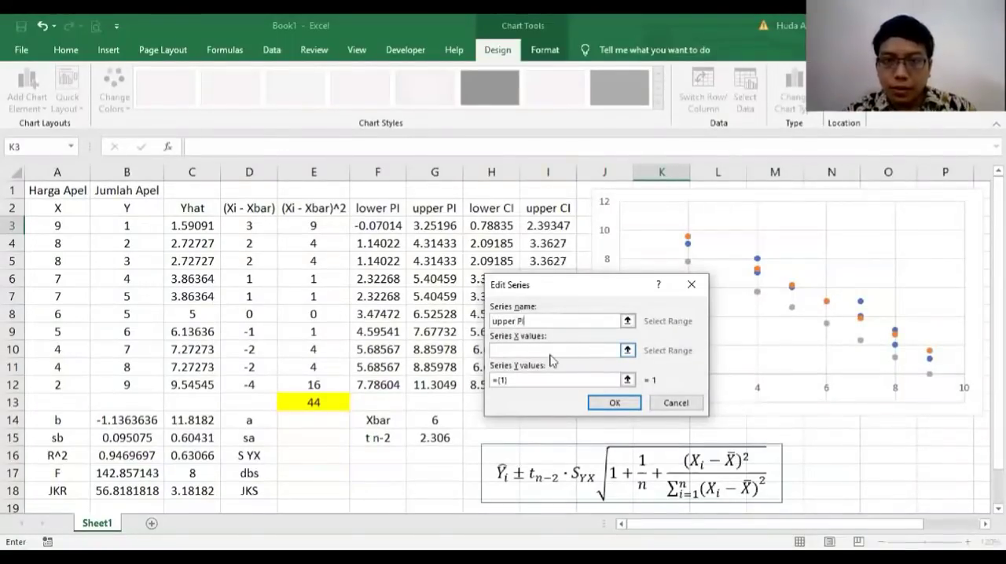
left_click(519, 350)
left_click(72, 228)
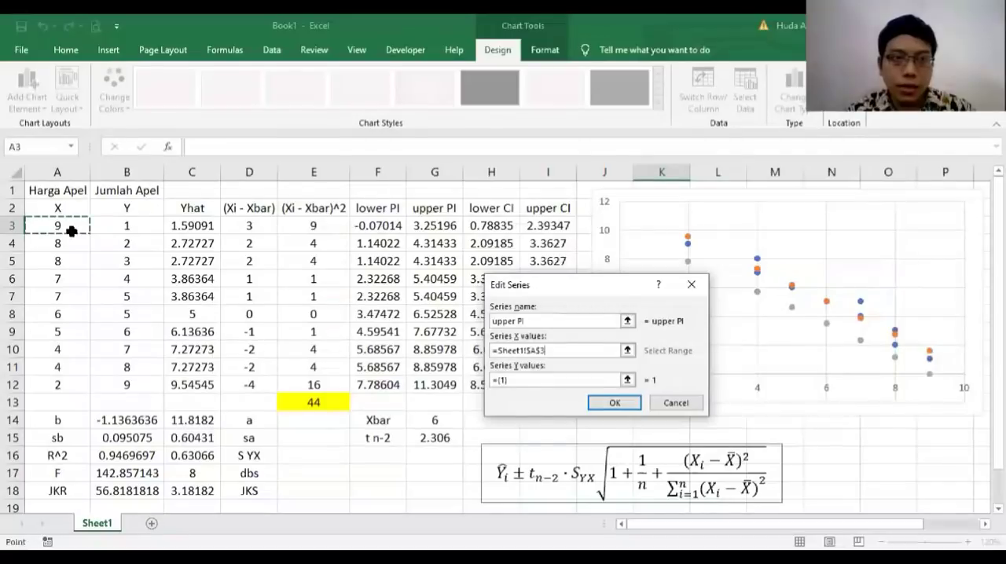
left_click_drag(71, 231, 63, 385)
left_click(500, 381)
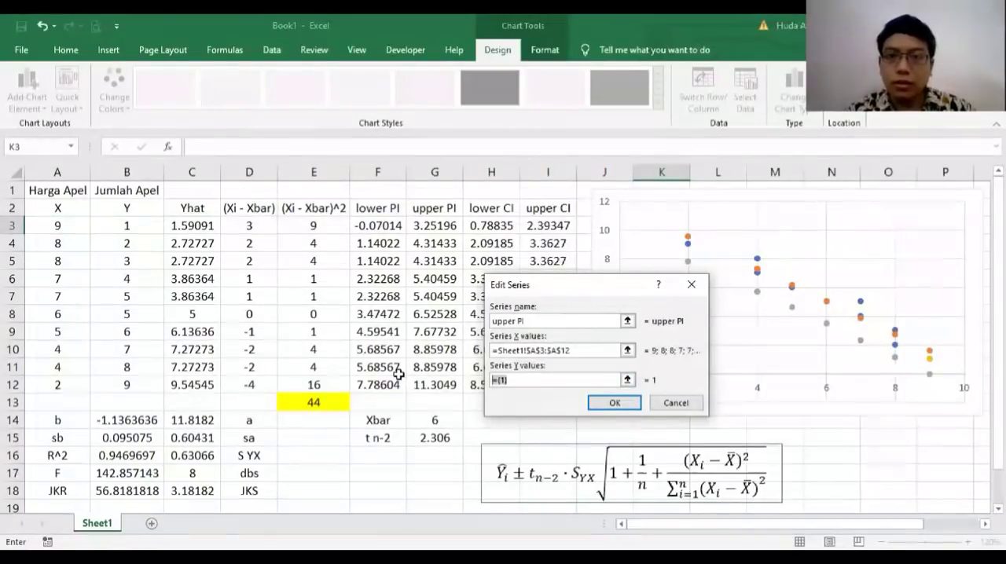
key("BackSpace")
left_click(441, 225)
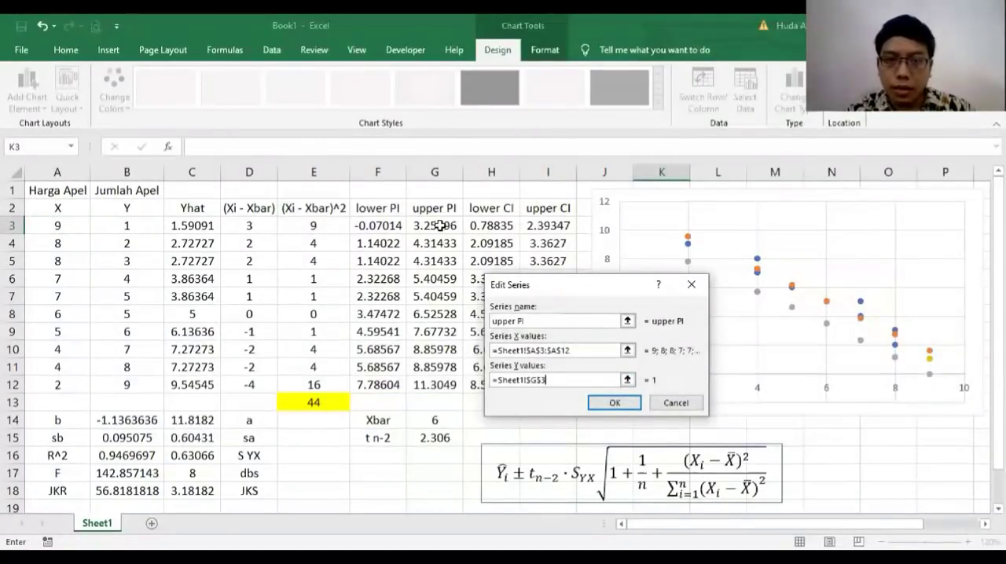
left_click_drag(441, 226, 434, 386)
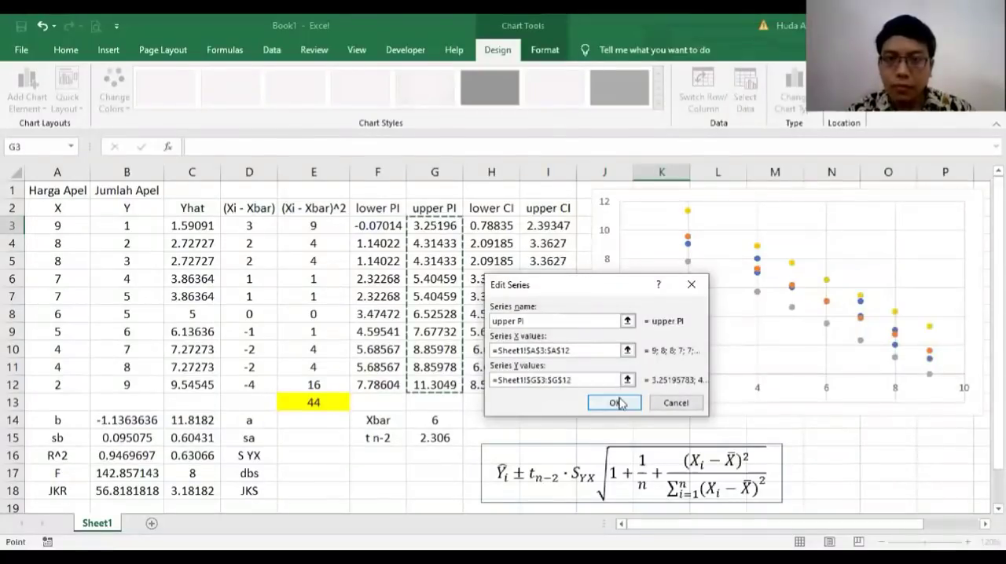
left_click(615, 402)
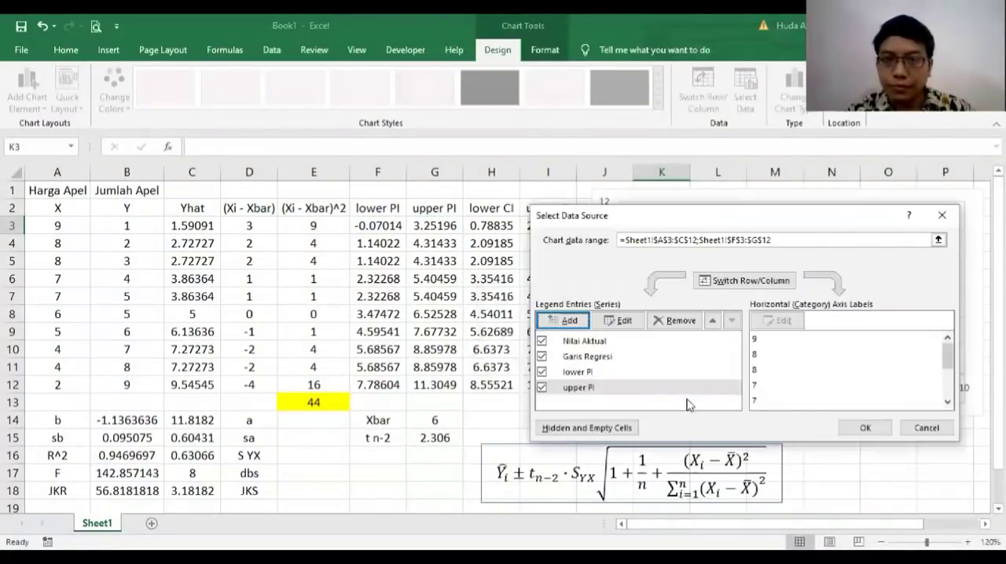
Step: Add a series named lower CI with X values A3:A12 and Y values H3:H12
left_click(564, 320)
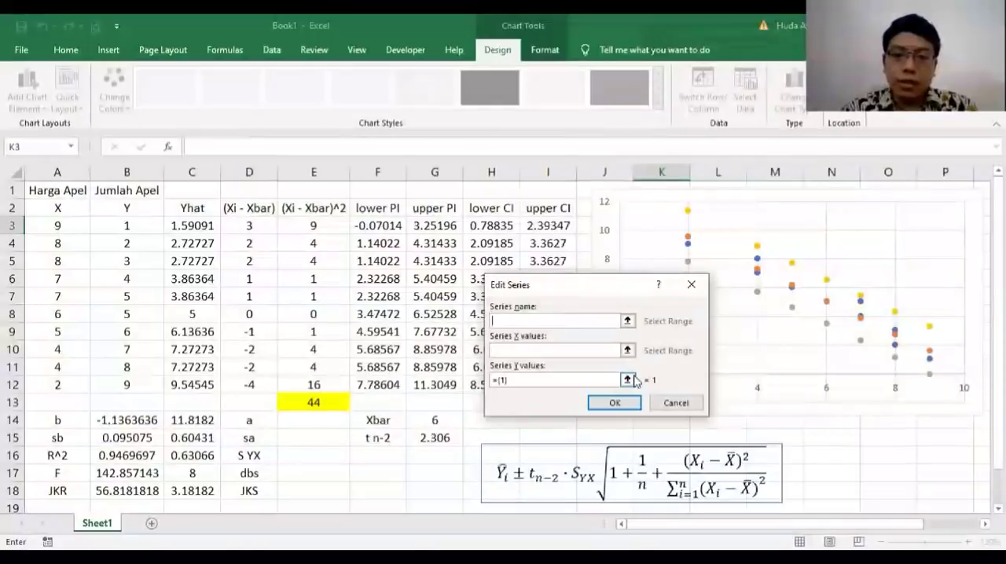
type("lower CI")
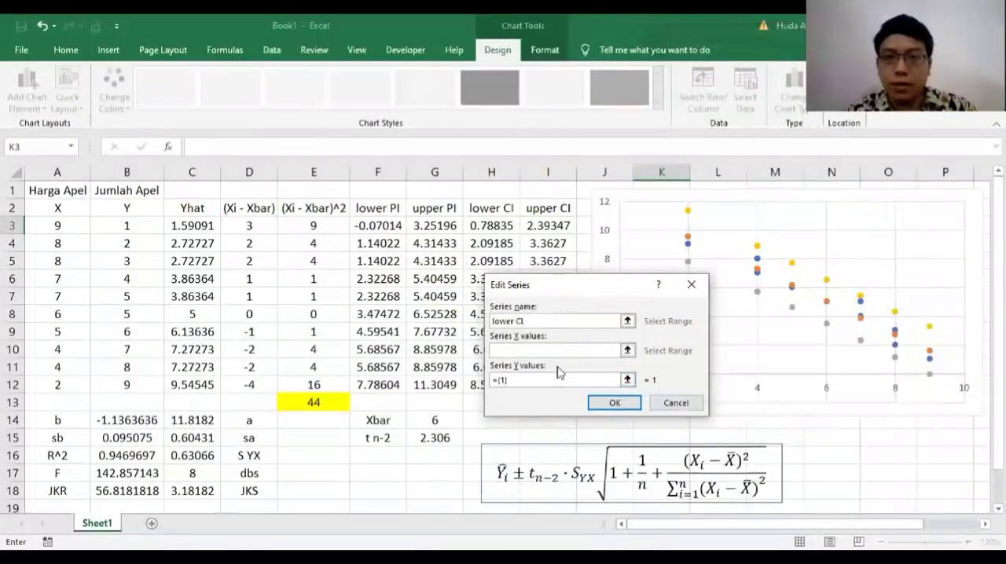
left_click(529, 352)
left_click(62, 225)
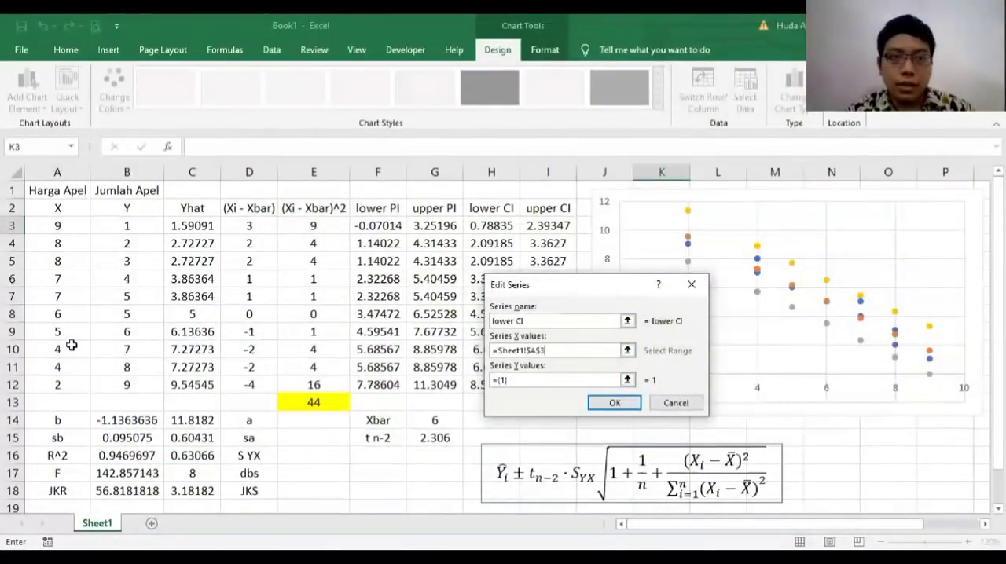
left_click_drag(72, 346, 75, 384)
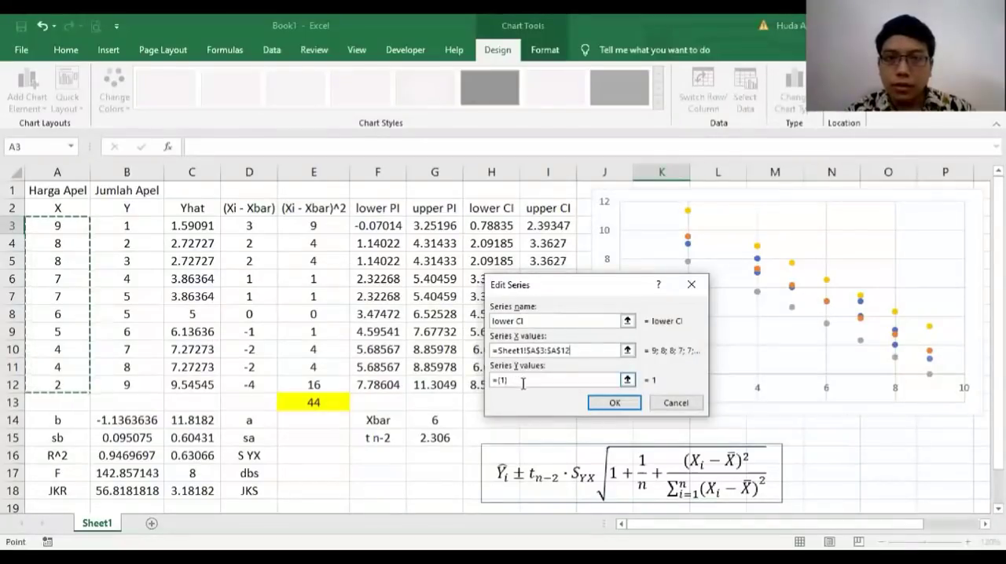
left_click_drag(522, 383, 431, 365)
key("BackSpace")
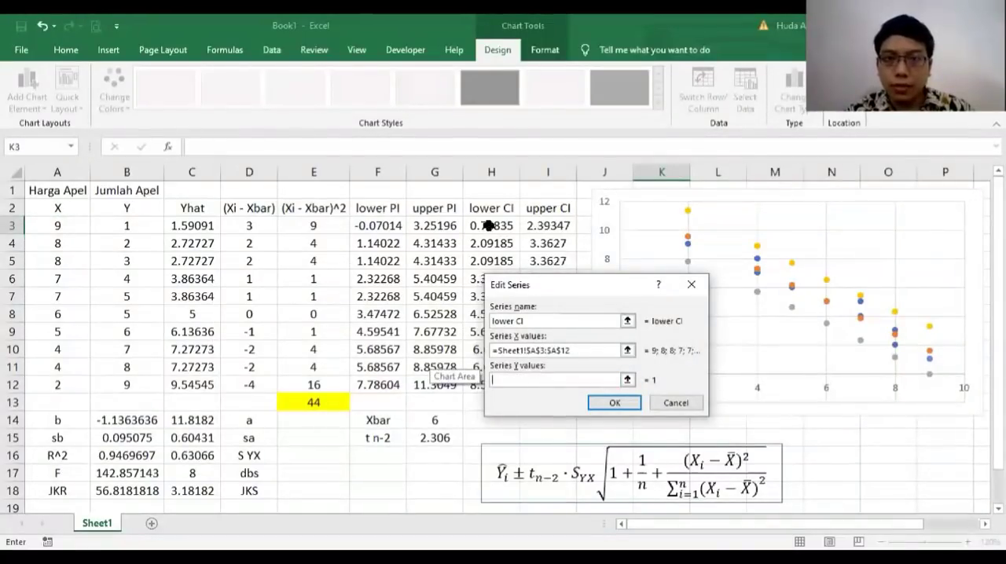
left_click_drag(489, 225, 489, 385)
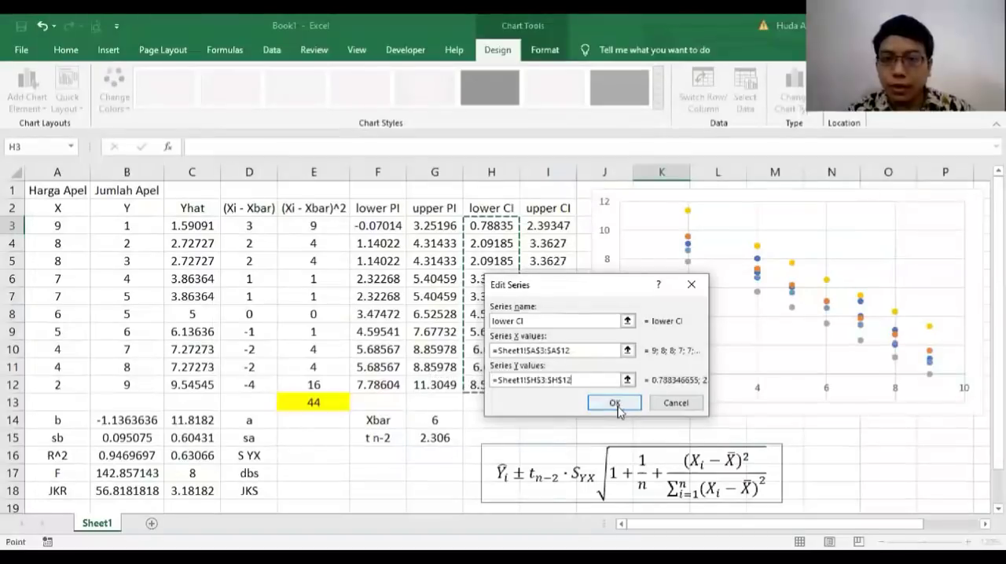
left_click(614, 402)
Step: Add a series named upper CI with X values A3:A12 and Y values I3:I12, and accept the chart's data source
left_click(567, 321)
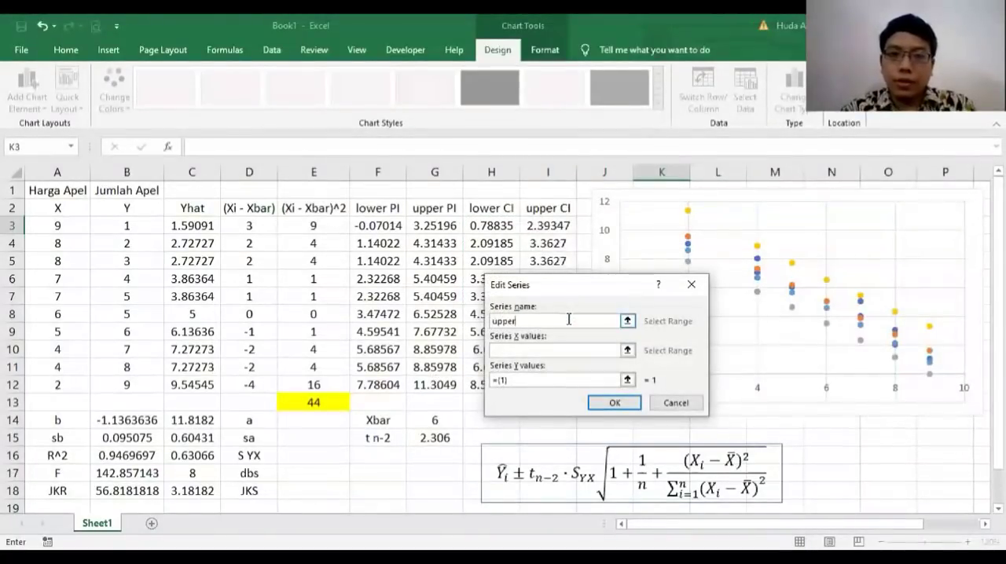
left_click(515, 351)
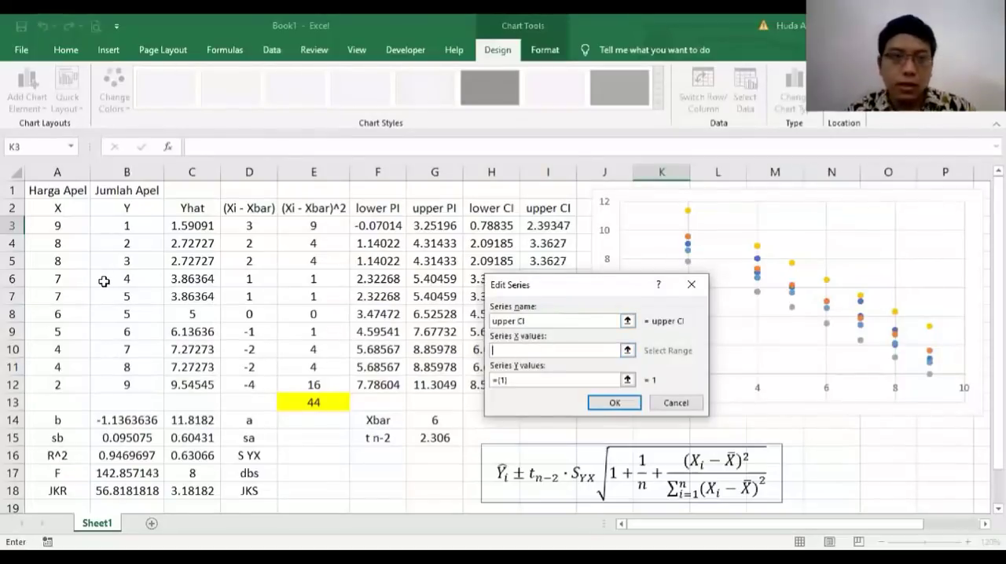
left_click(71, 228)
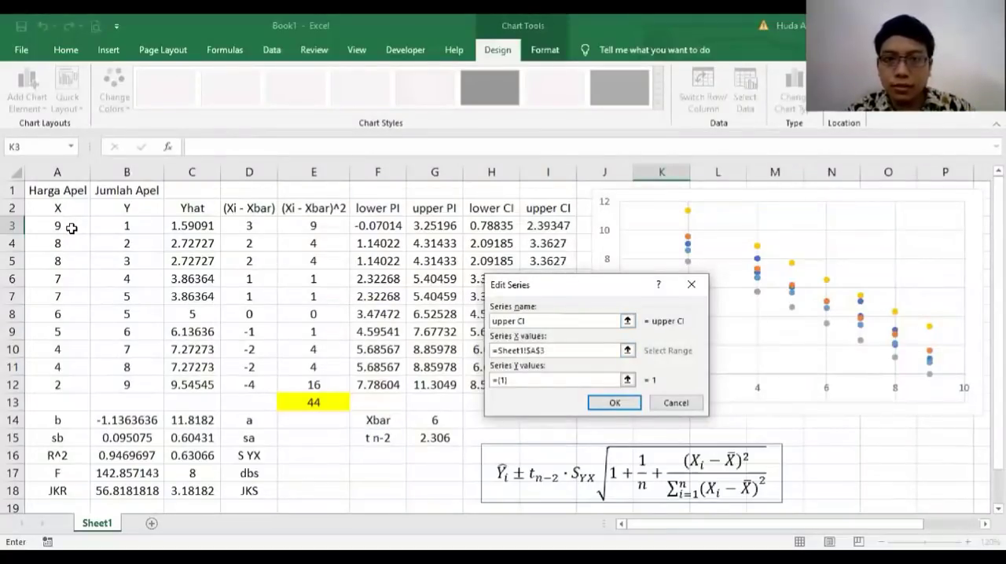
left_click_drag(72, 228, 63, 386)
key("Tab")
key("Tab")
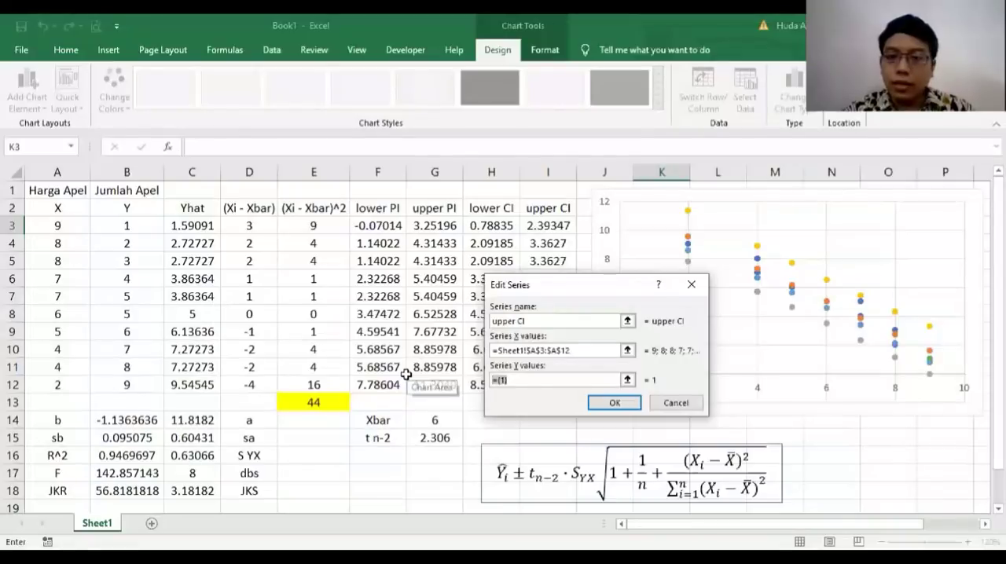
left_click(543, 225)
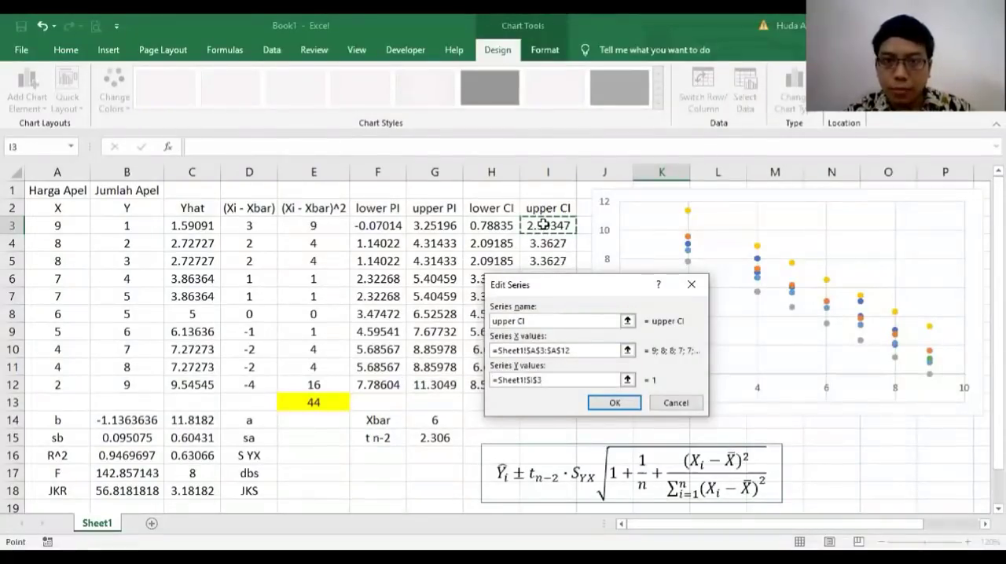
left_click_drag(543, 226, 548, 387)
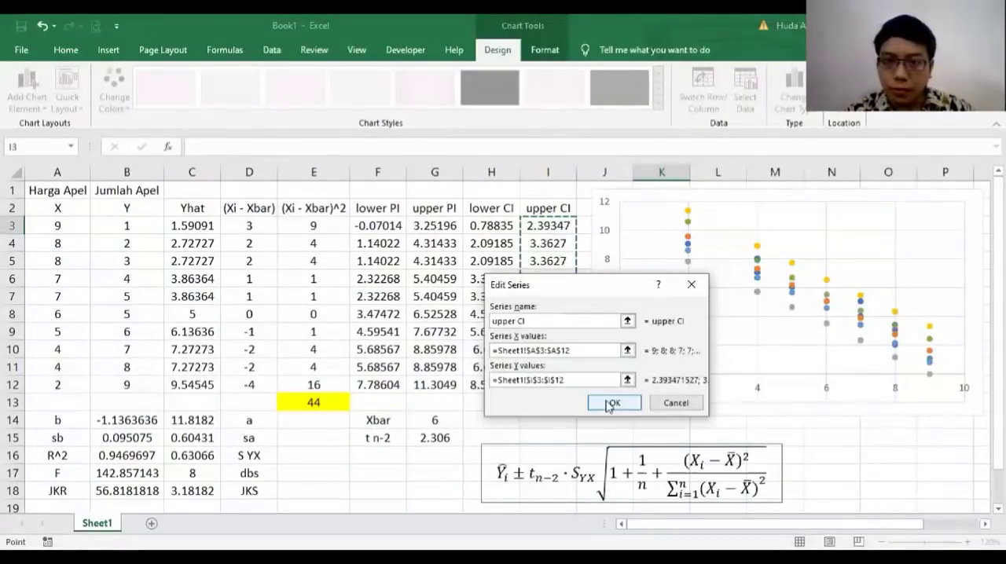
left_click(615, 403)
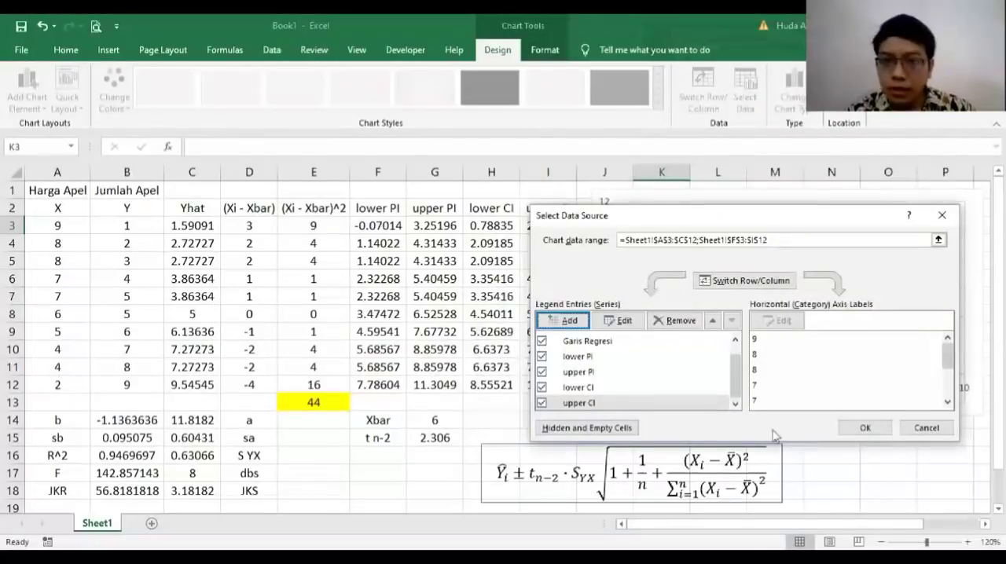
left_click_drag(736, 380, 738, 401)
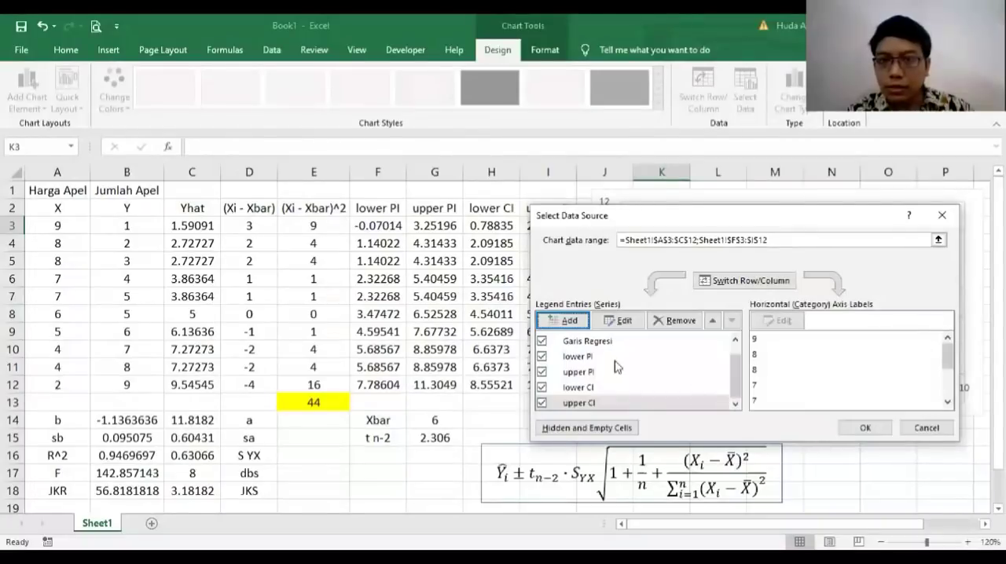
left_click(864, 429)
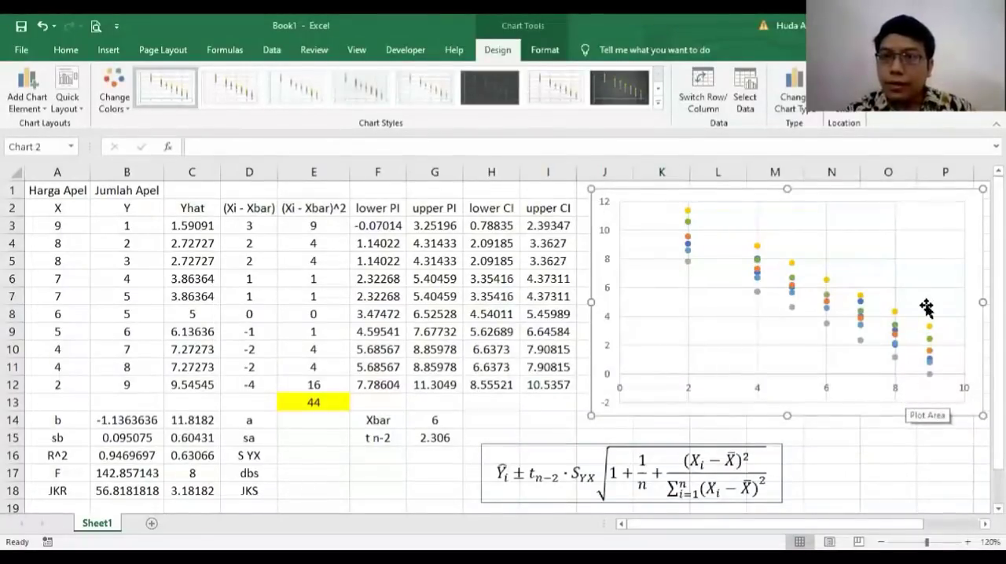
Step: Apply quick Layout 1 to the scatter chart to add a chart title, axis titles and a legend
scroll(892, 343, "right", 4)
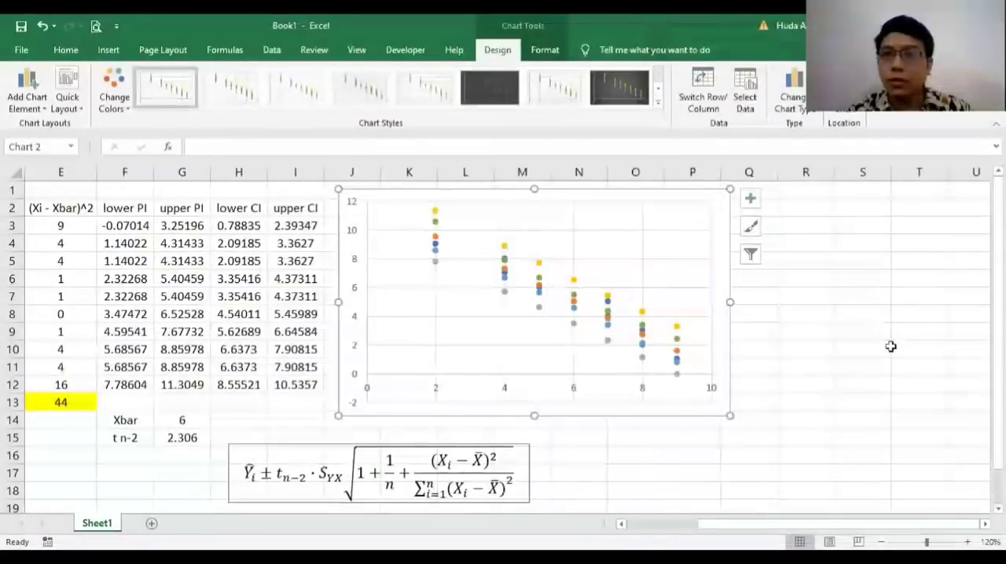
left_click(70, 110)
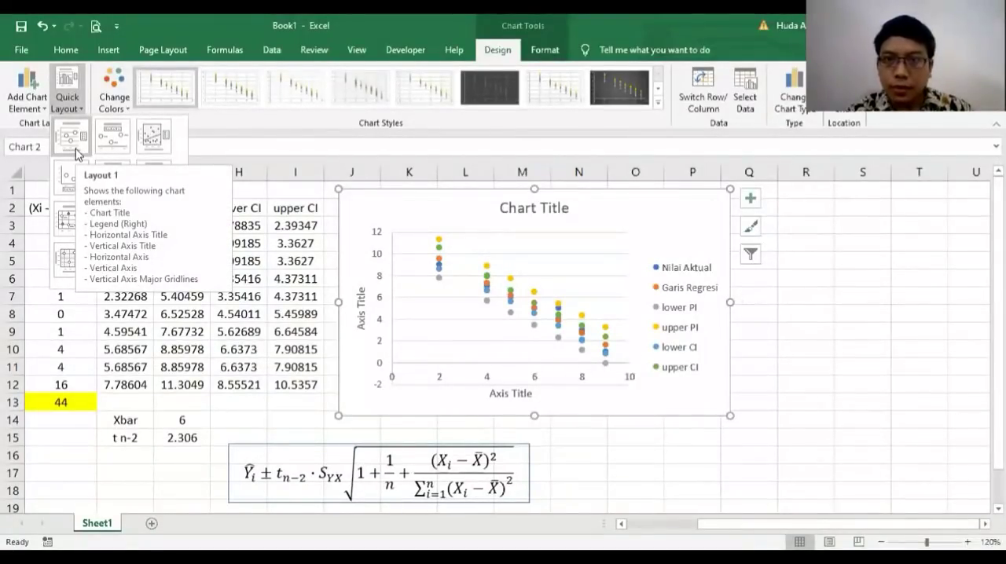
left_click(76, 153)
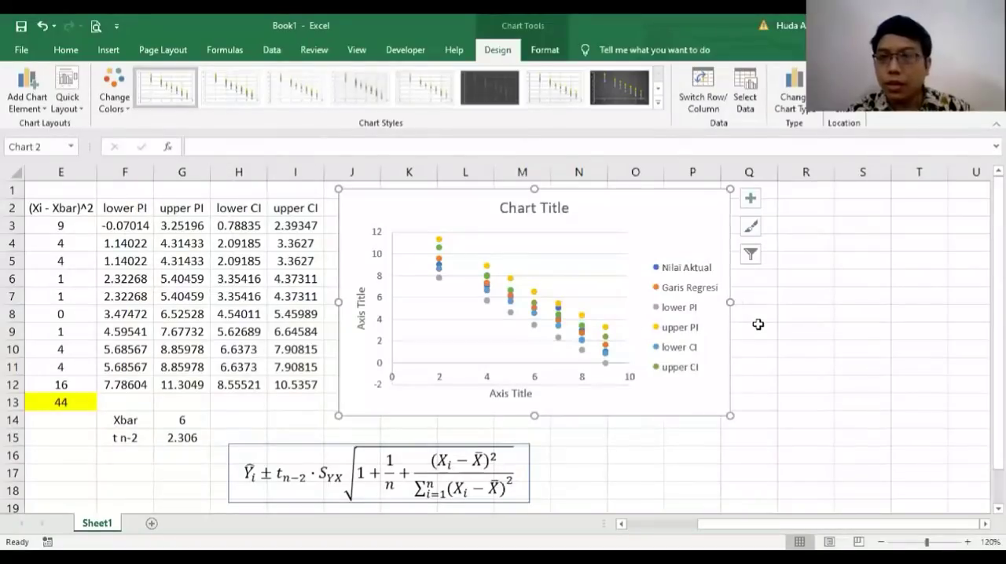
key("Escape")
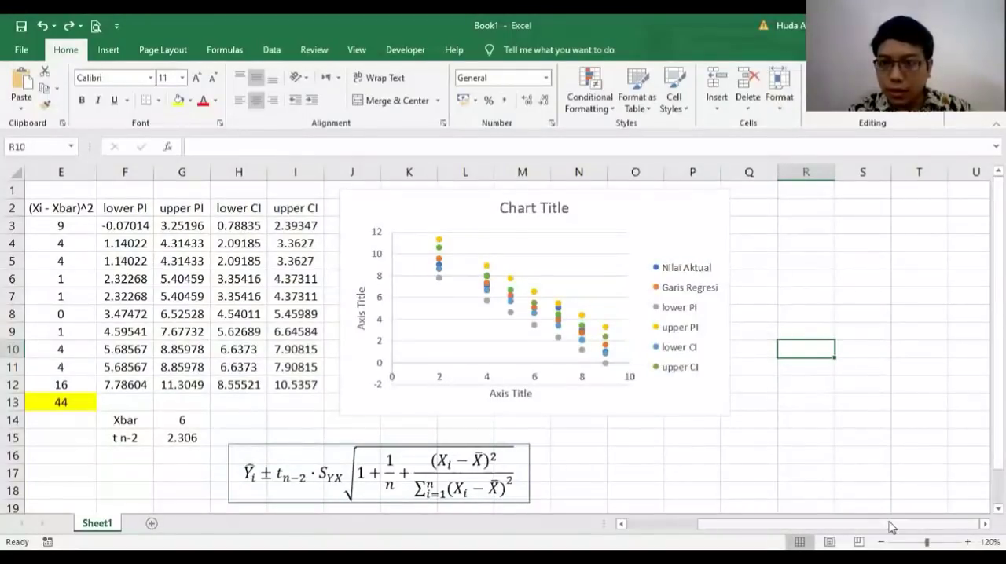
Step: Format the Garis Regresi series in the chart with a solid connecting line
left_click(968, 542)
left_click(967, 542)
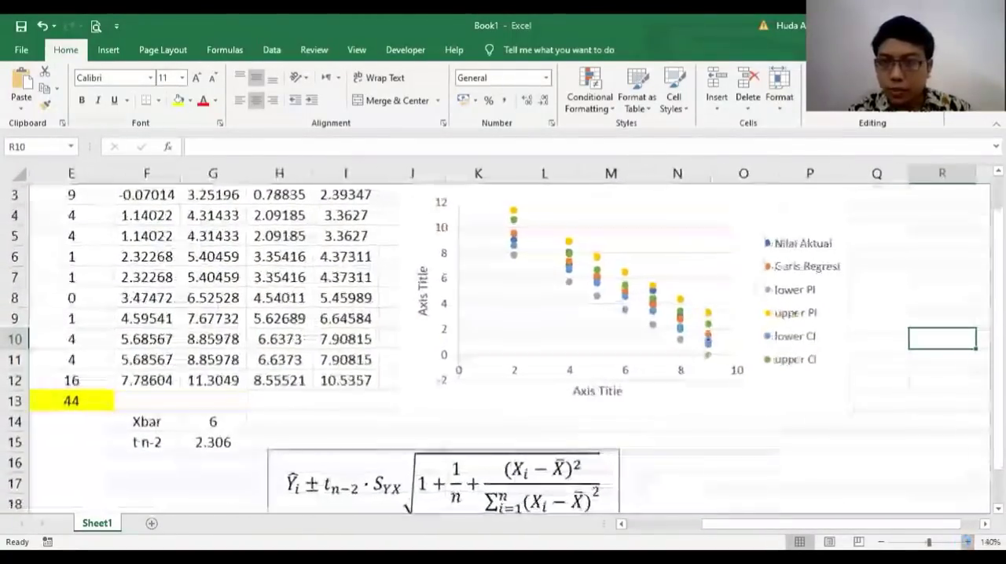
scroll(716, 354, "up", 1)
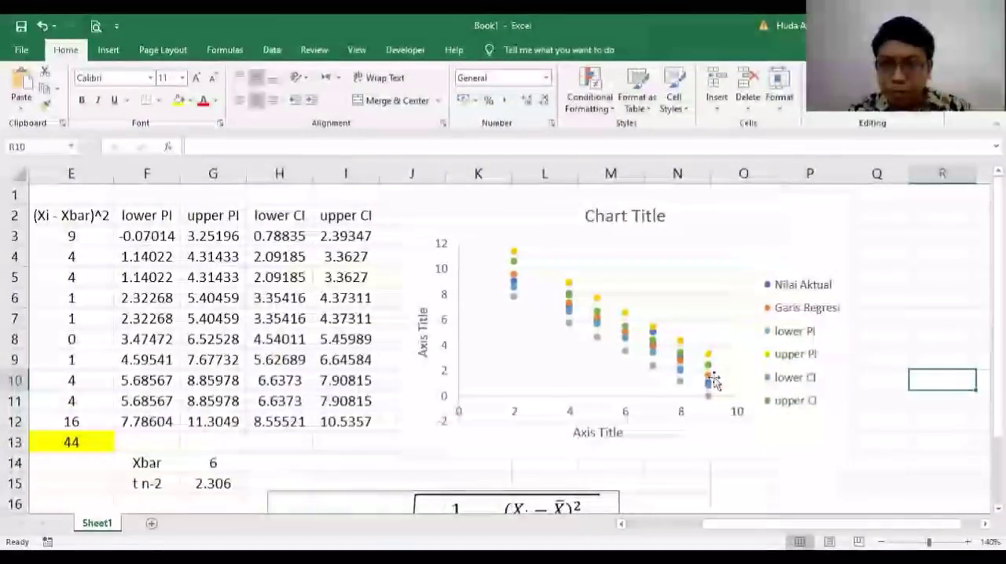
left_click(709, 381)
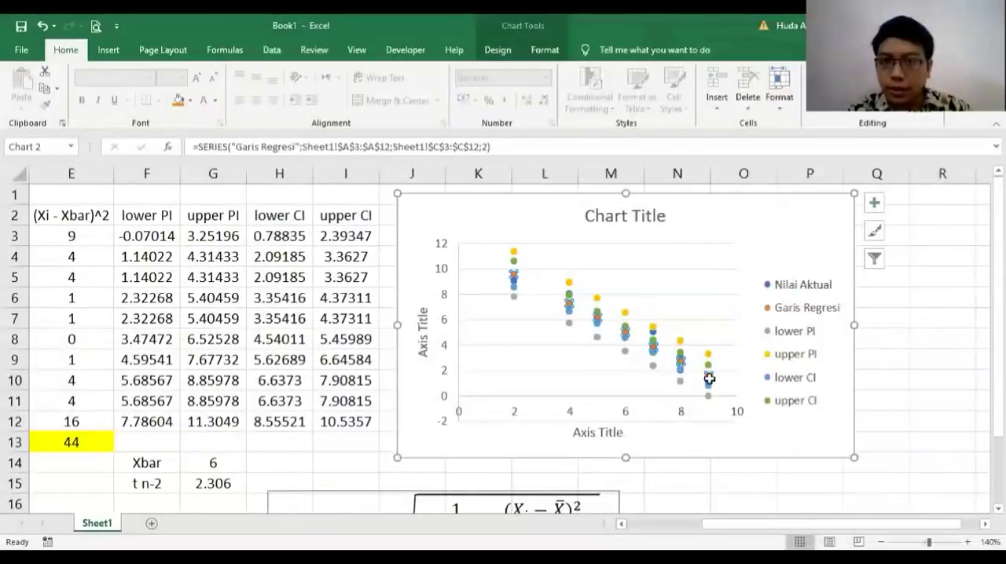
right_click(709, 381)
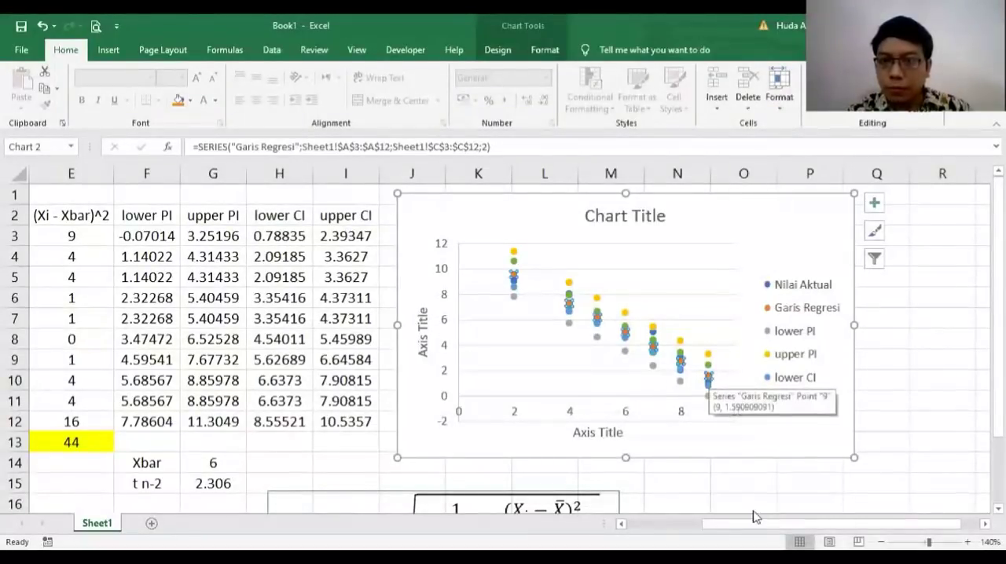
left_click(757, 514)
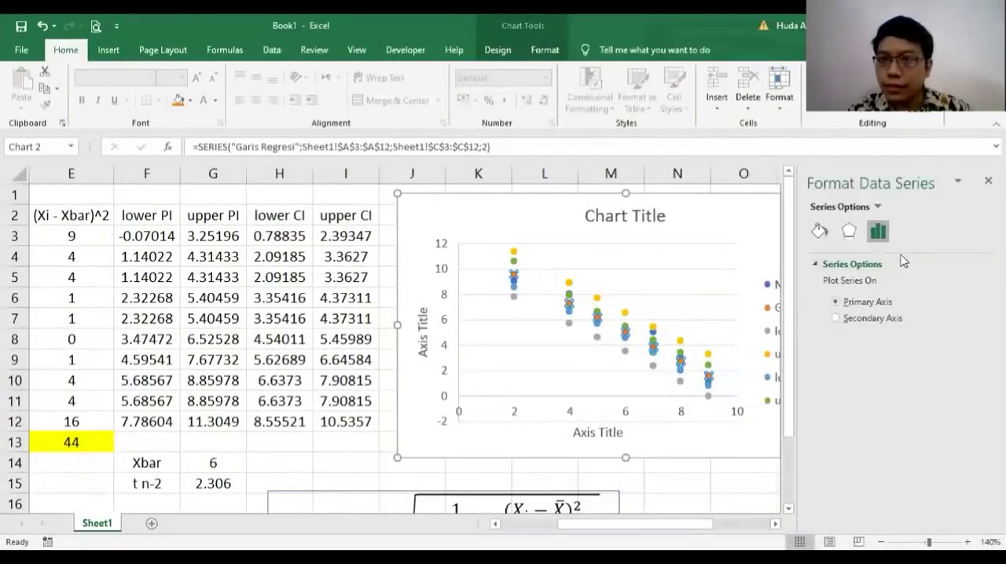
left_click(819, 231)
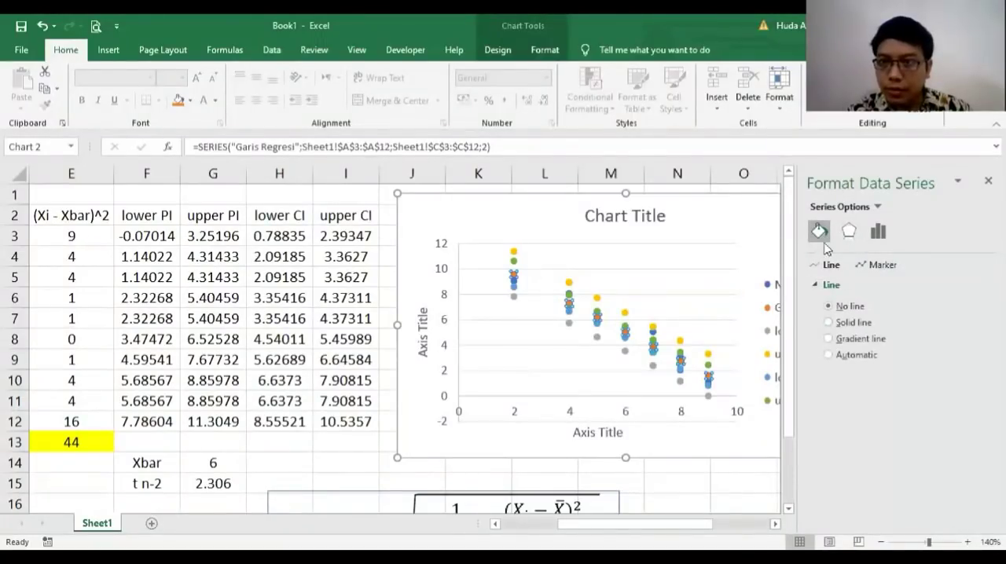
left_click(847, 324)
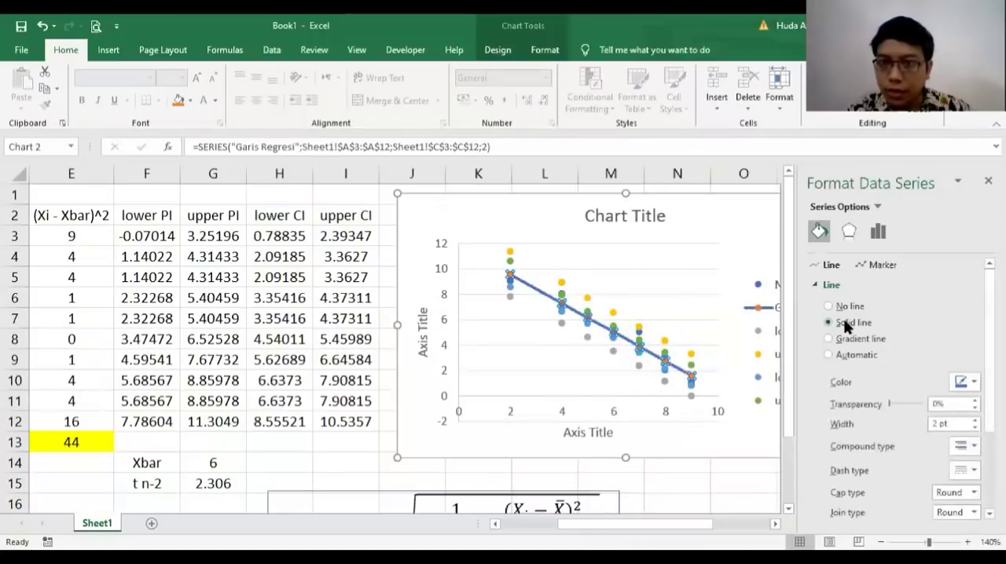
Step: Set the Garis Regresi line color to the standard orange
scroll(904, 393, "down", 1)
scroll(904, 393, "down", 2)
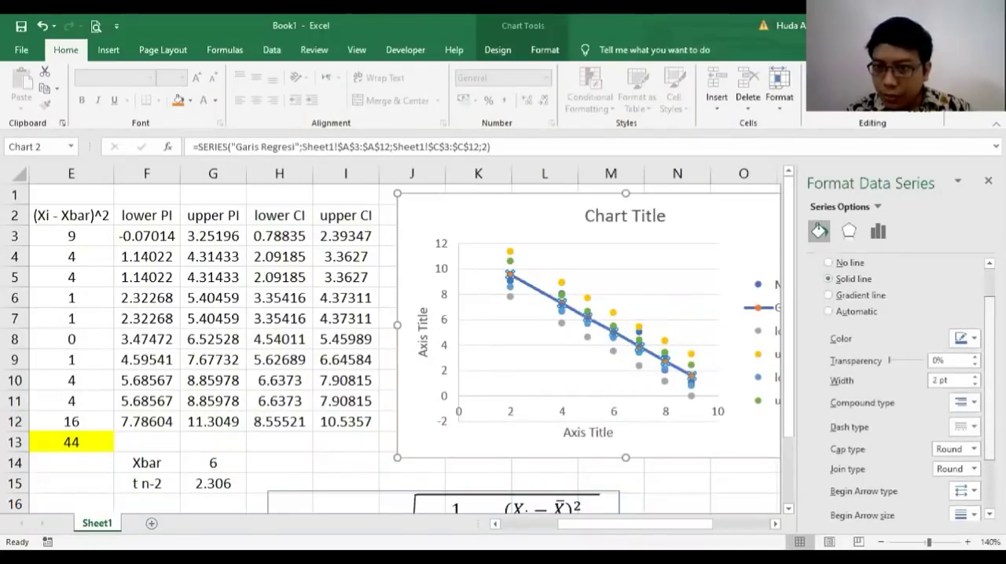
scroll(904, 393, "up", 3)
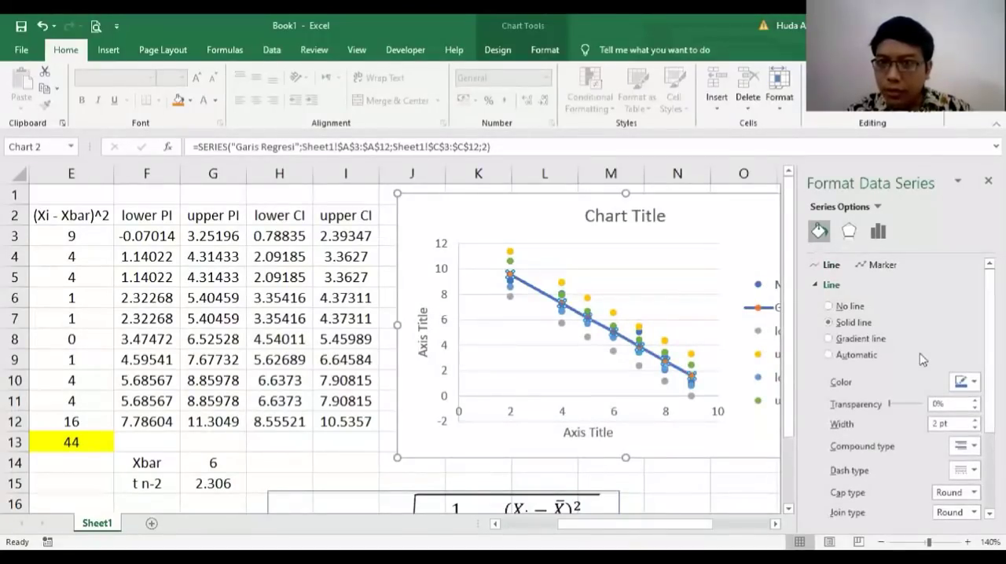
left_click(966, 385)
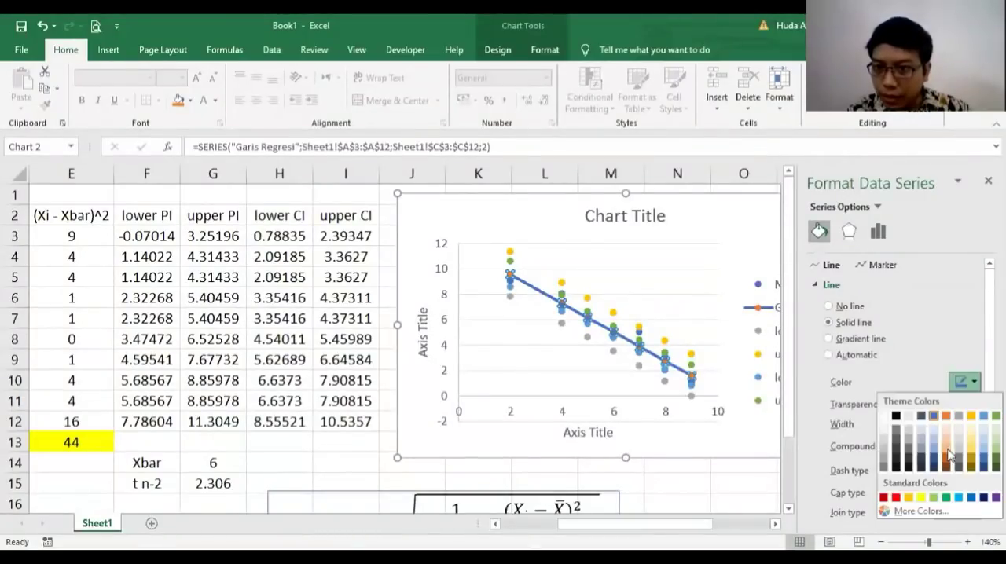
left_click(910, 498)
Step: Set the marker option of the Garis Regresi series to None and close the series formatting
left_click(879, 266)
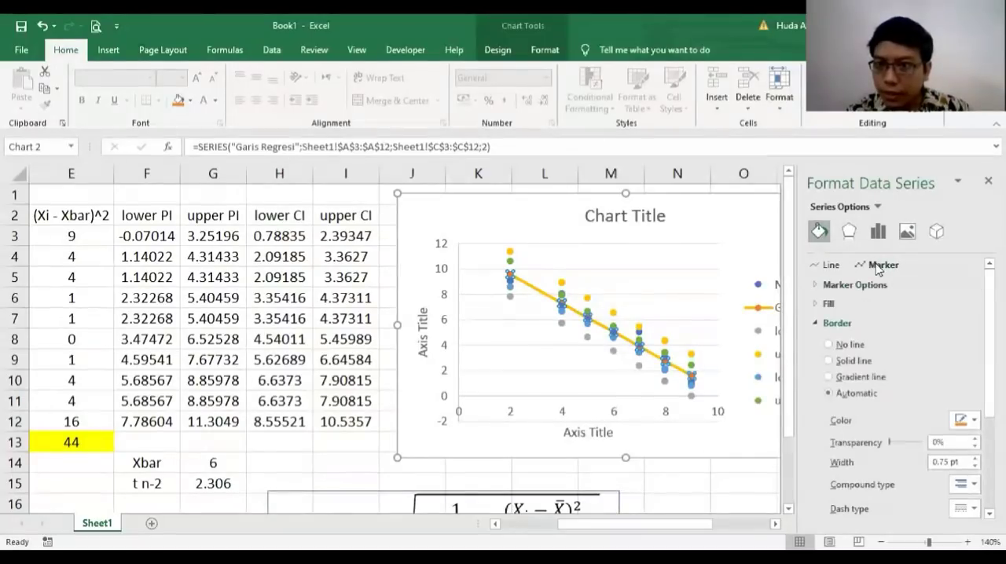
left_click(855, 285)
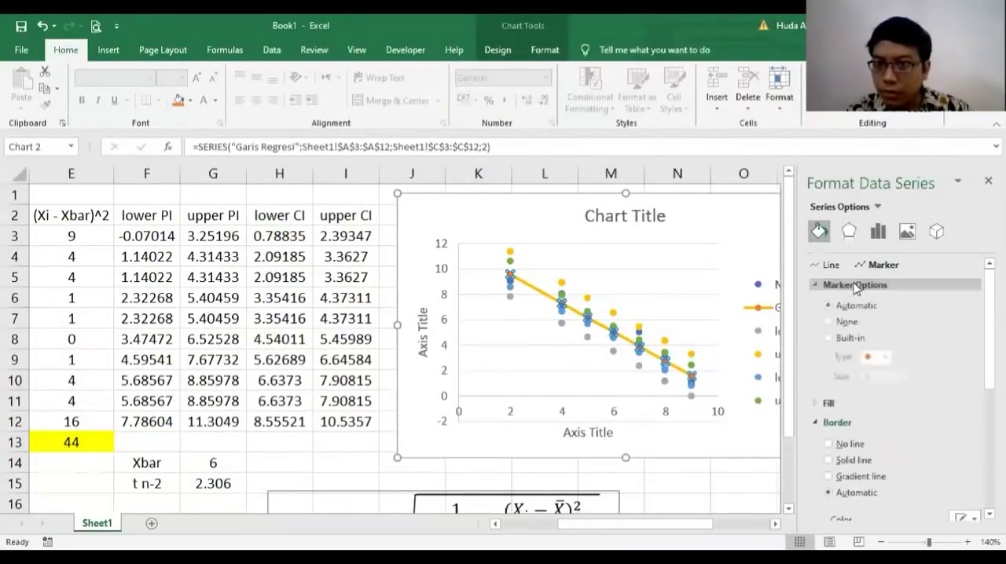
left_click(846, 324)
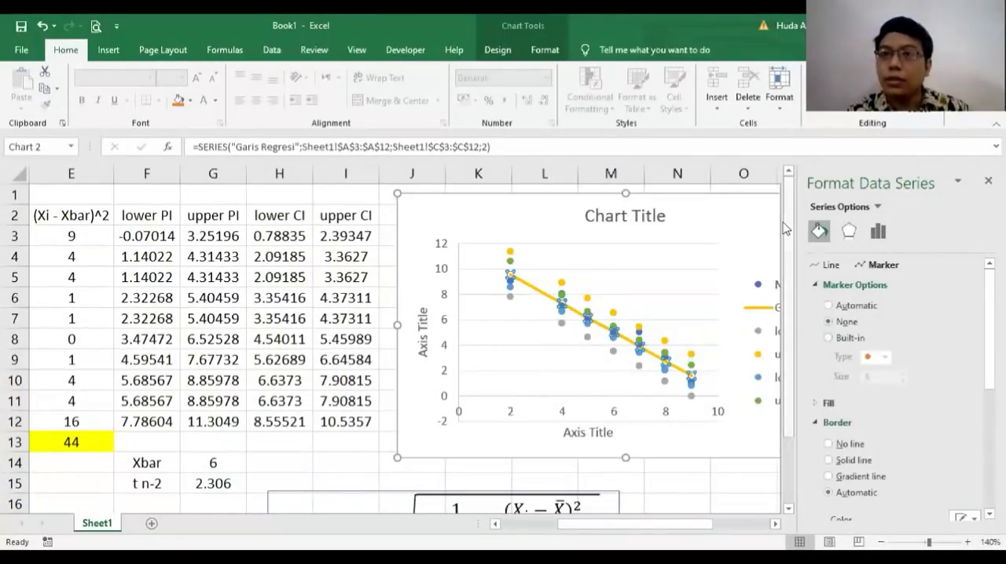
left_click(988, 181)
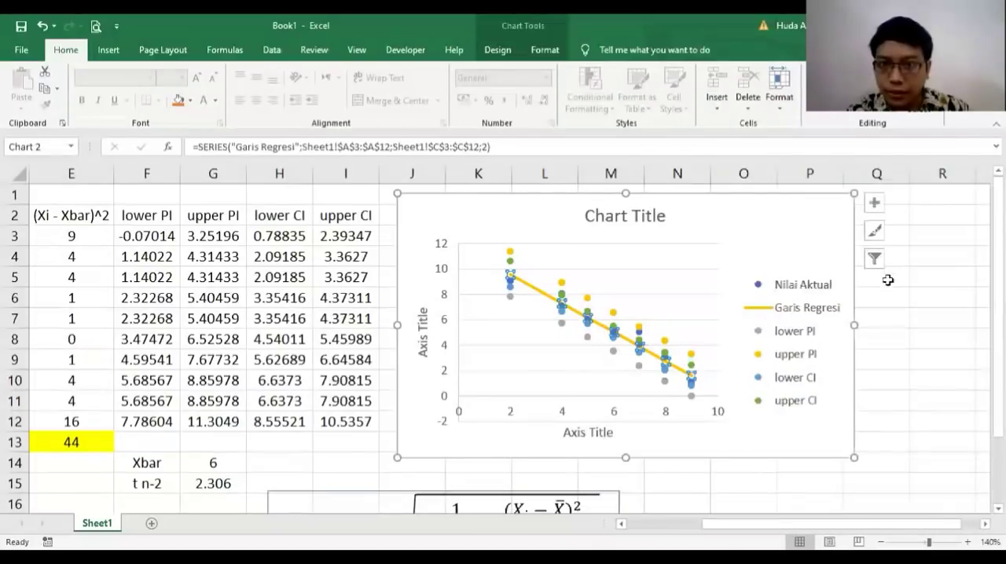
left_click(890, 322)
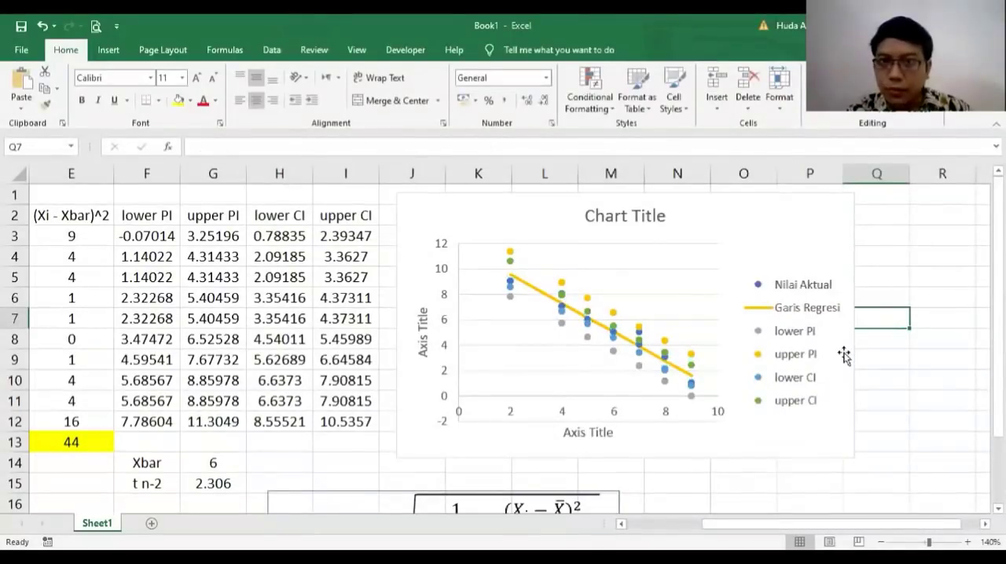
Step: Delete the title from the scatter chart
left_click(638, 226)
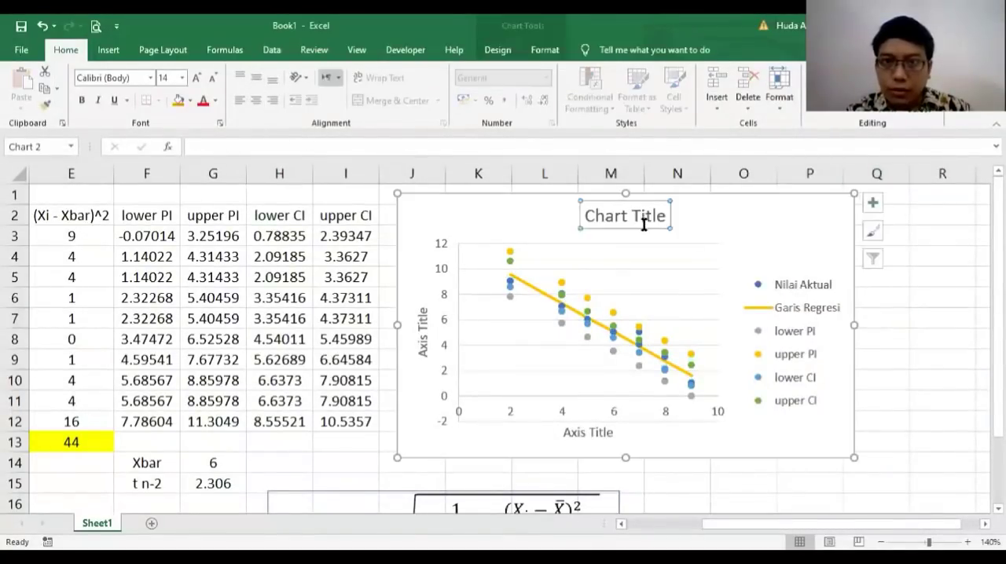
key("Delete")
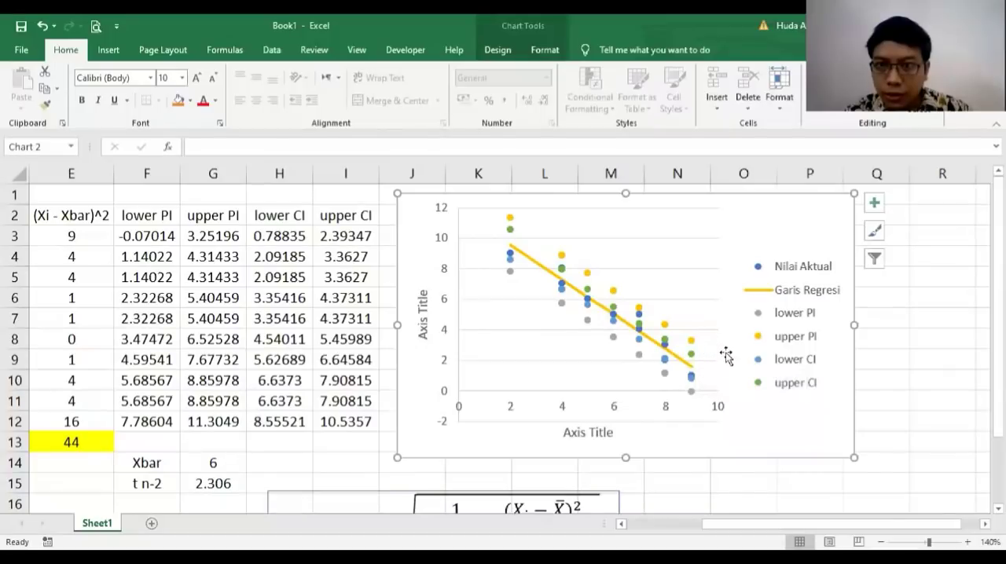
Step: Format the lower PI series in the chart with a black dashed connecting line
left_click(691, 397)
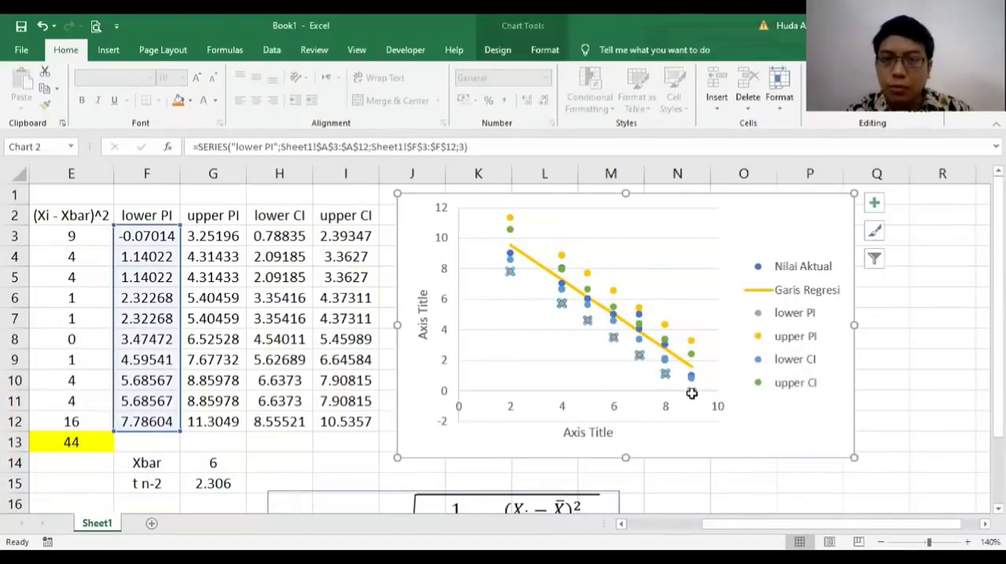
right_click(694, 397)
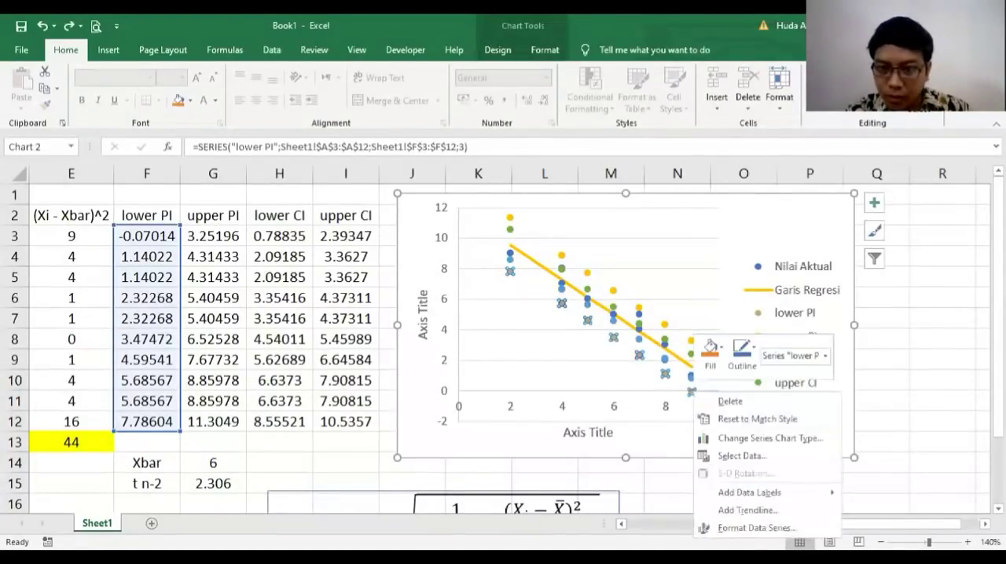
left_click(743, 528)
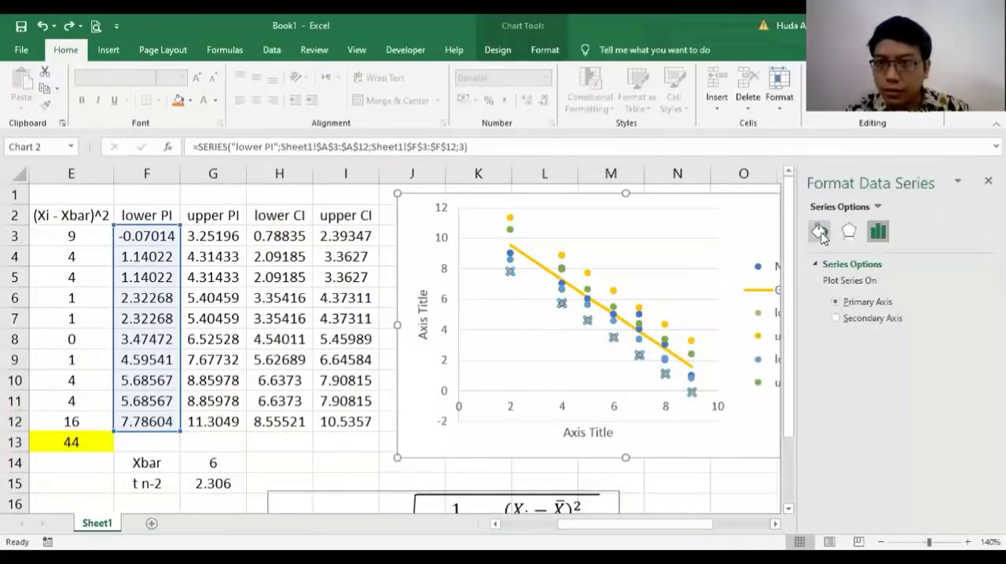
left_click(819, 231)
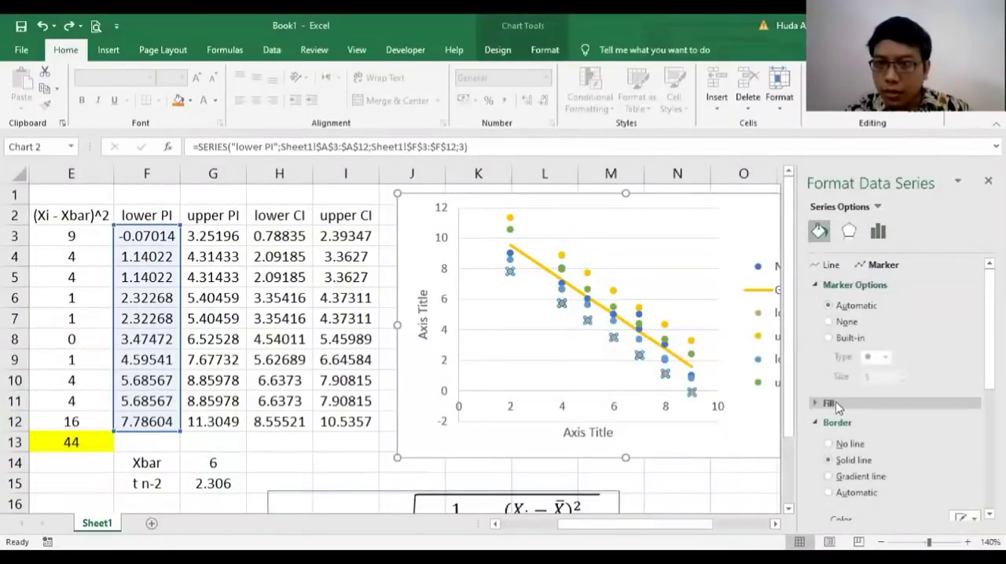
left_click(829, 267)
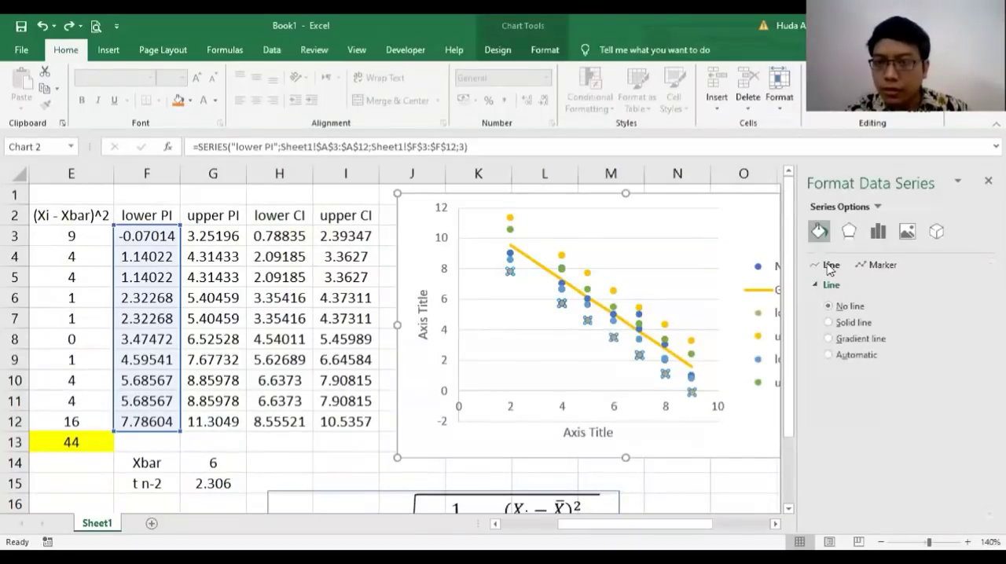
left_click(850, 329)
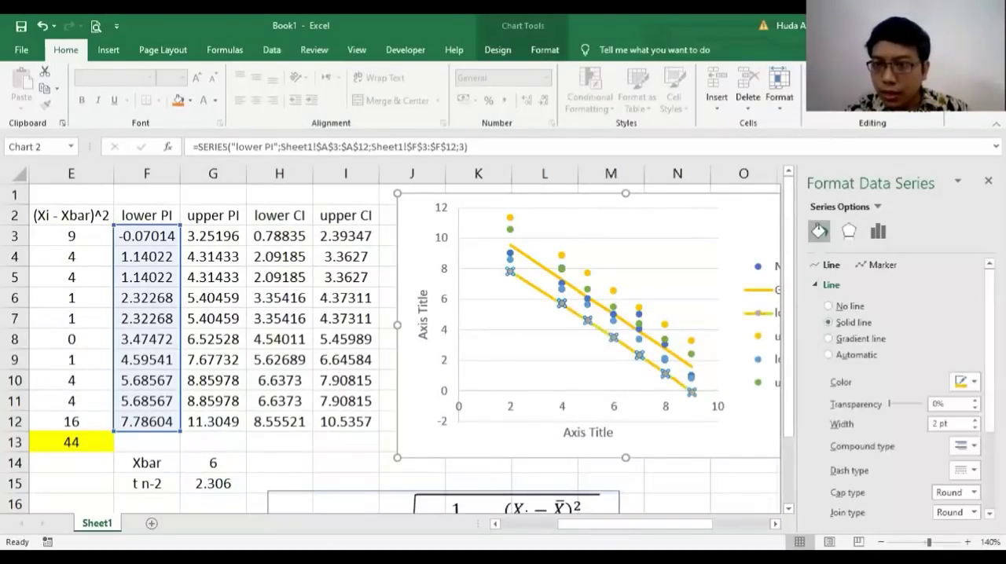
left_click(964, 385)
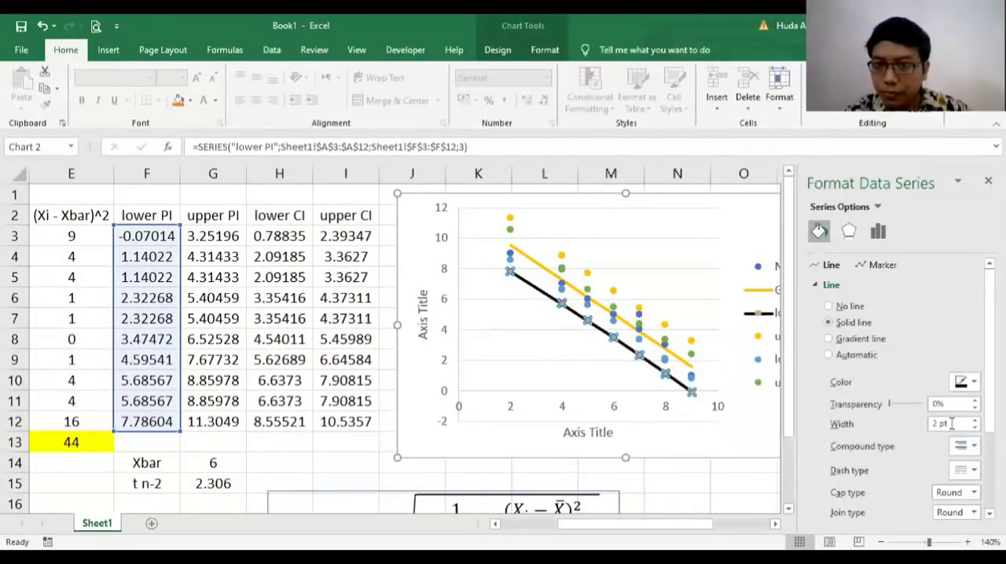
scroll(963, 423, "down", 2)
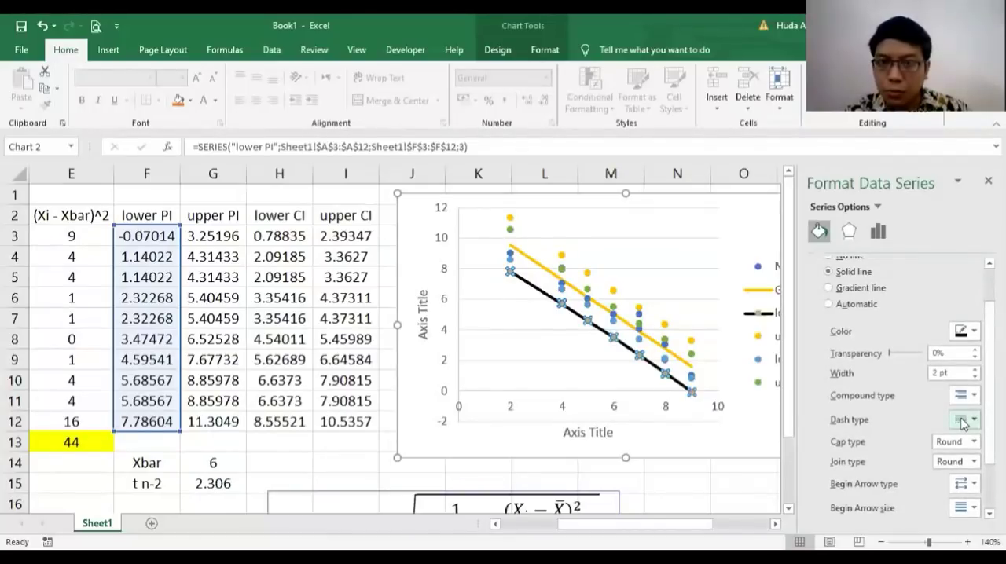
left_click(801, 414)
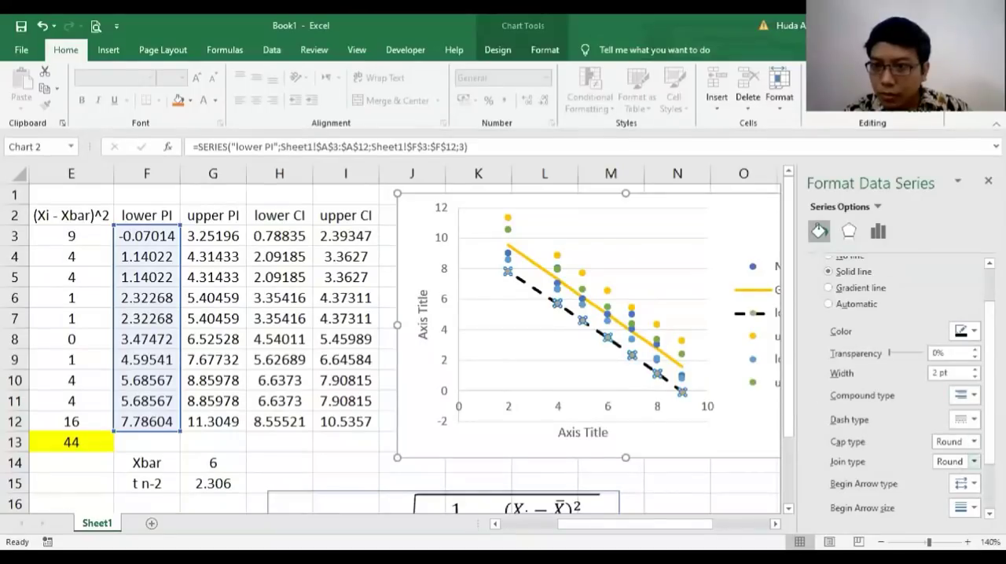
Step: Set the marker option of the lower PI series to None and deselect the chart
scroll(963, 461, "up", 2)
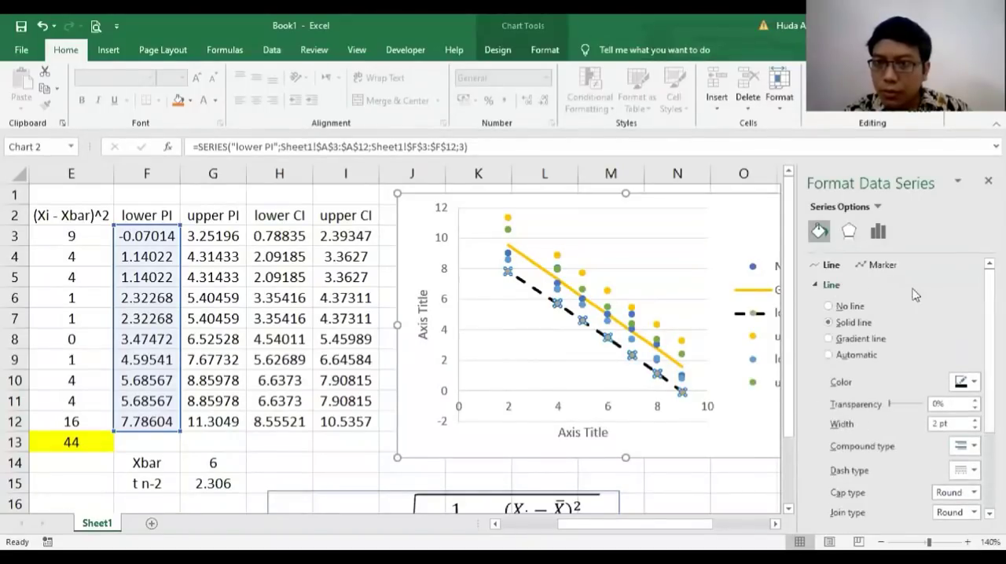
left_click(875, 266)
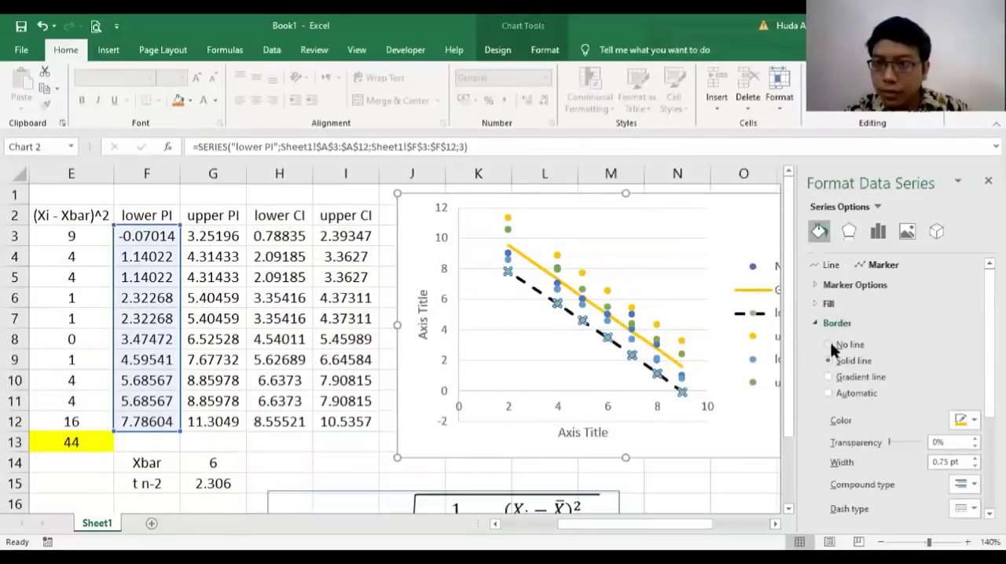
left_click(848, 286)
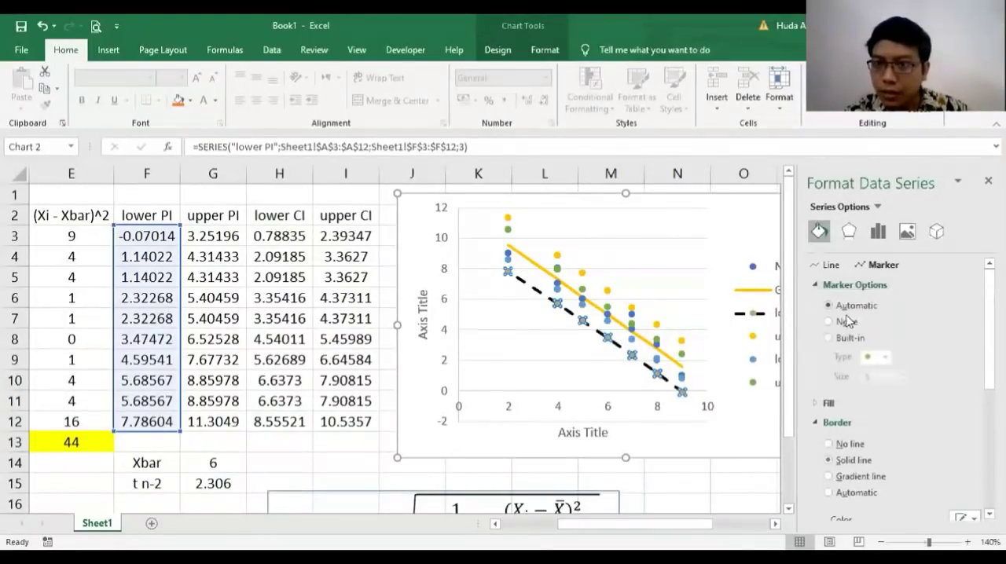
left_click(846, 324)
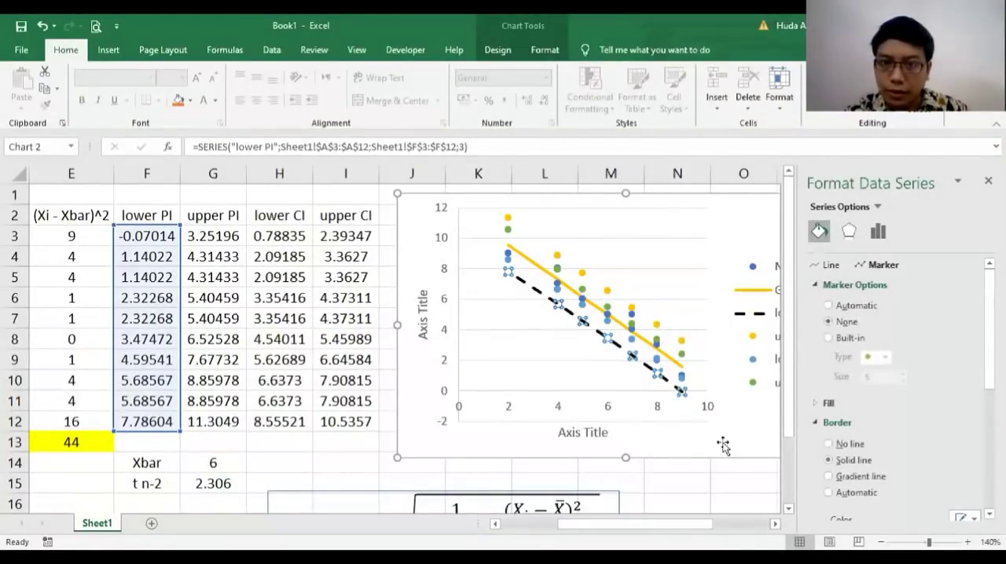
left_click(722, 493)
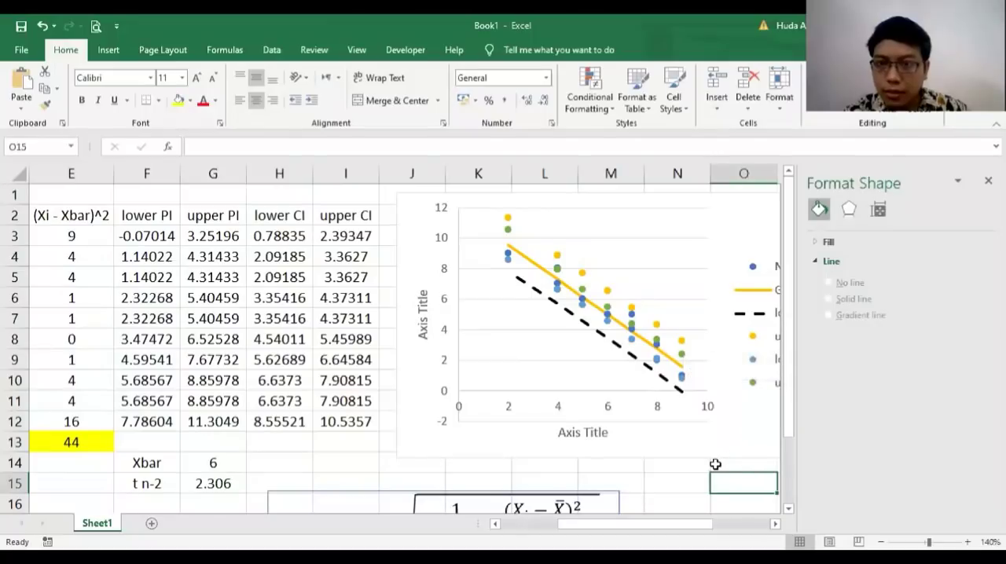
Step: Format the upper PI series with a black dashed connecting line to match the lower PI series
key("Right")
key("Right")
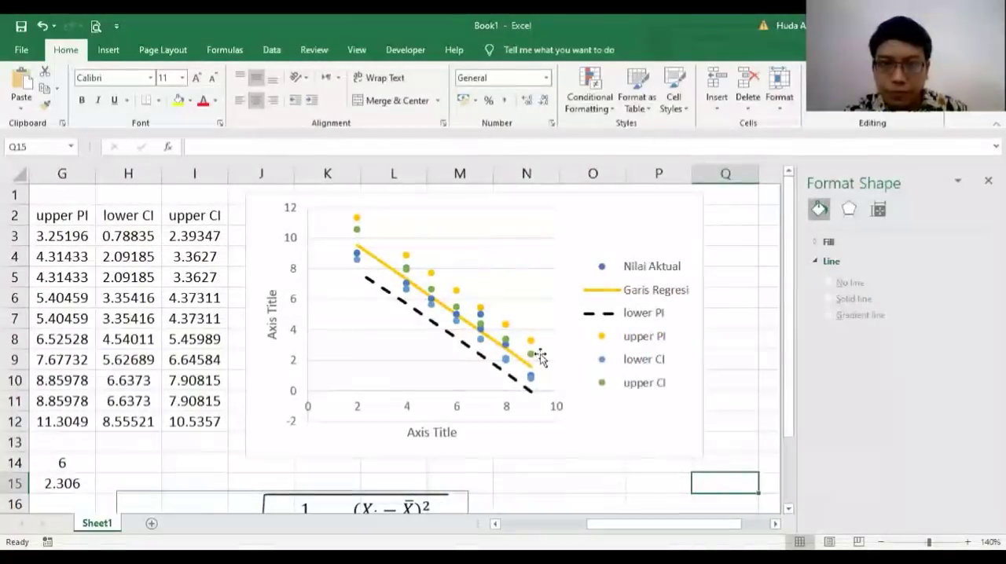
left_click(531, 347)
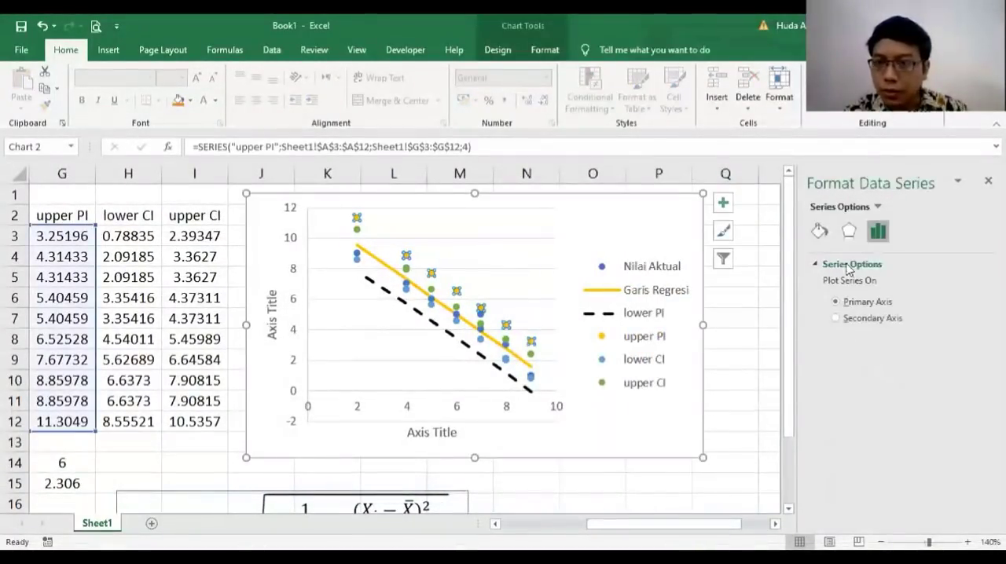
left_click(820, 233)
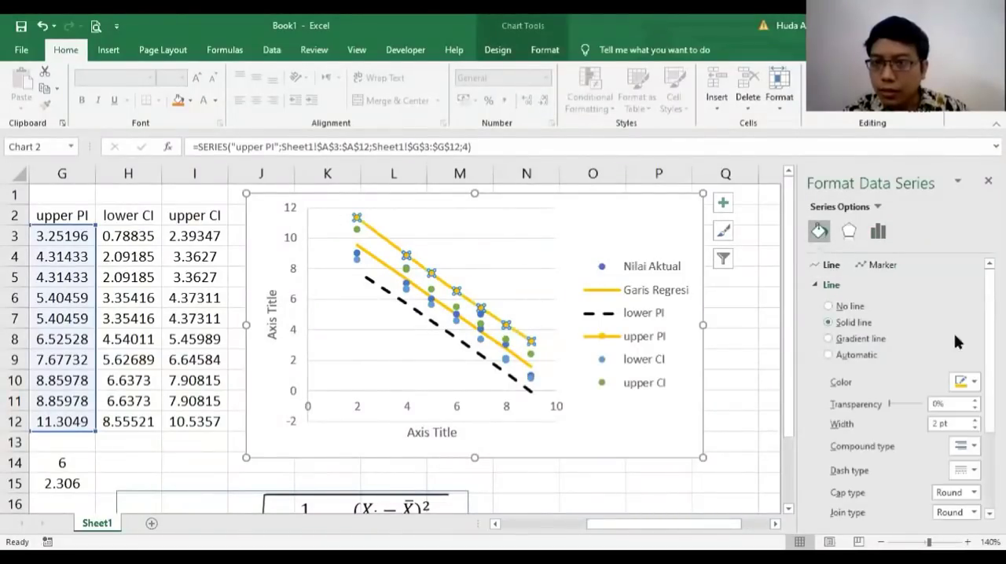
scroll(904, 385, "down", 1)
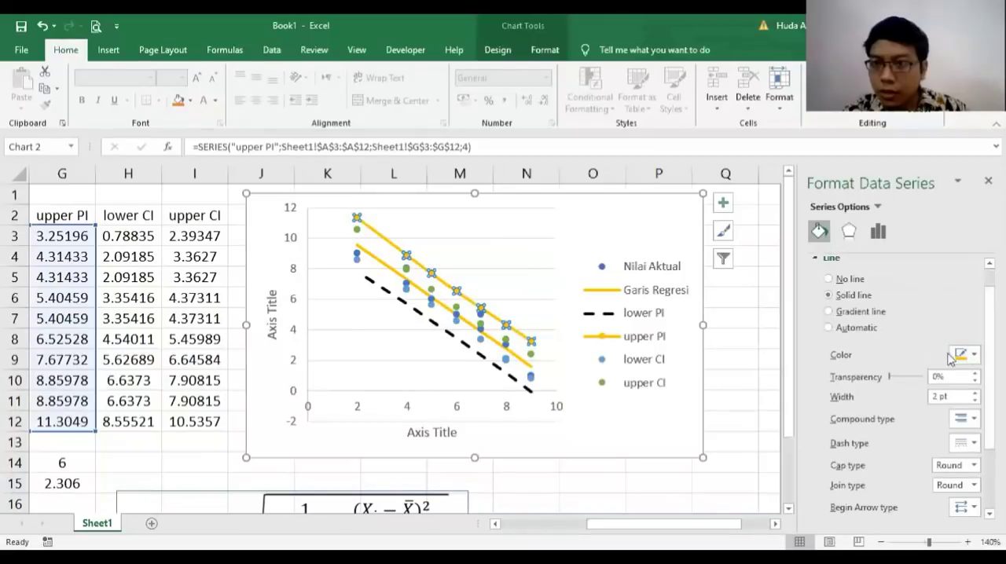
left_click(973, 358)
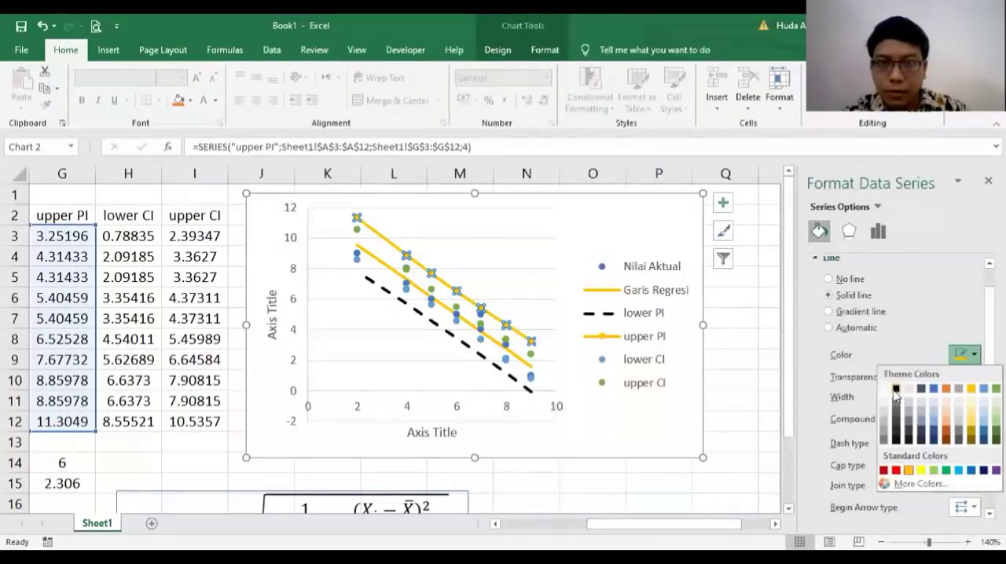
left_click(896, 389)
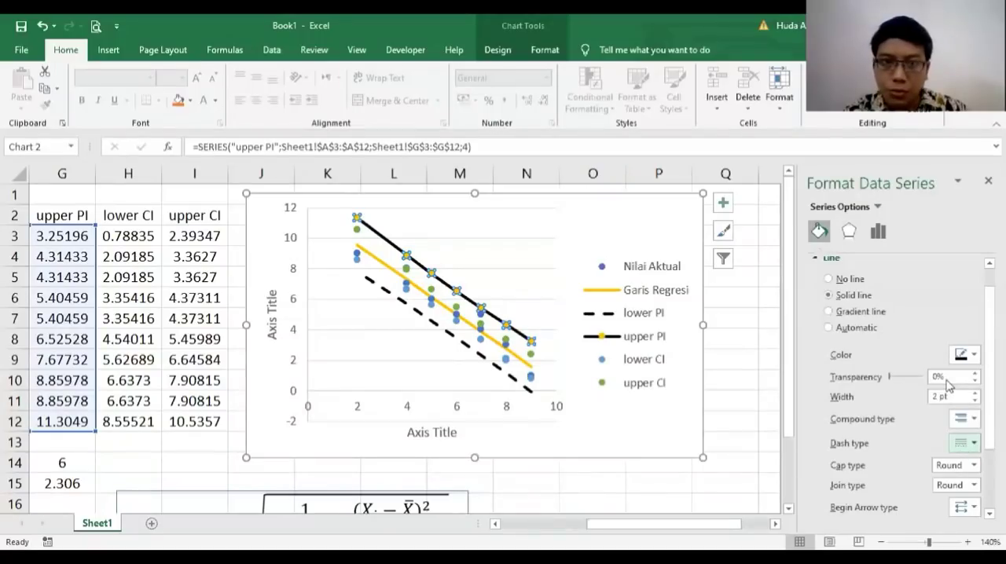
scroll(902, 389, "up", 1)
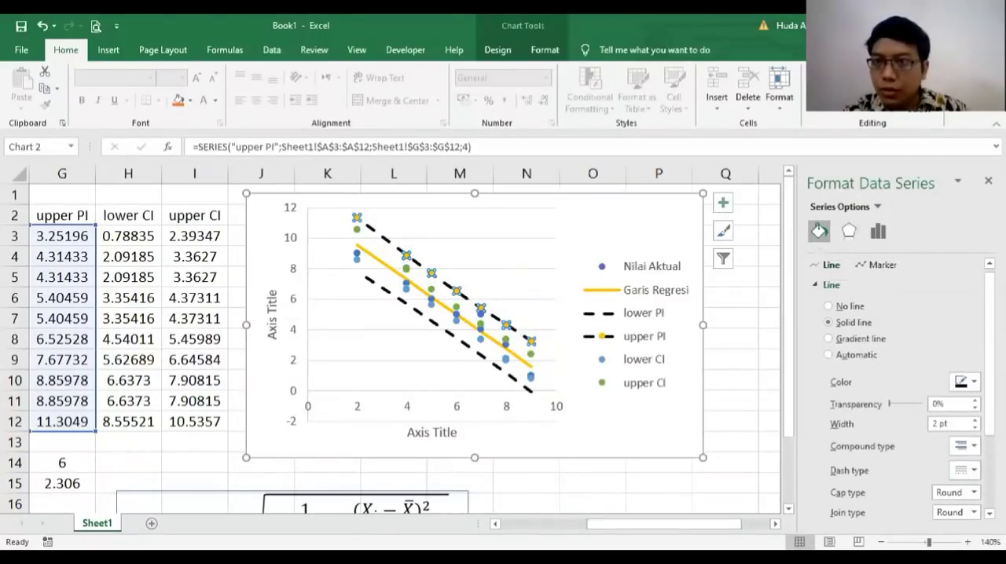
Step: Set the marker option of the upper PI series to None and deselect the chart
left_click(876, 265)
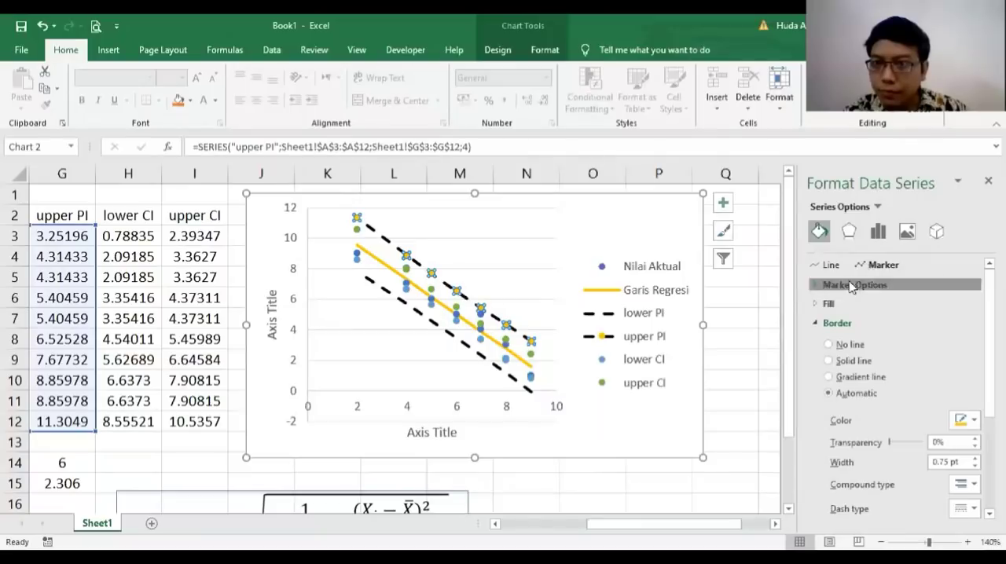
left_click(855, 284)
left_click(849, 326)
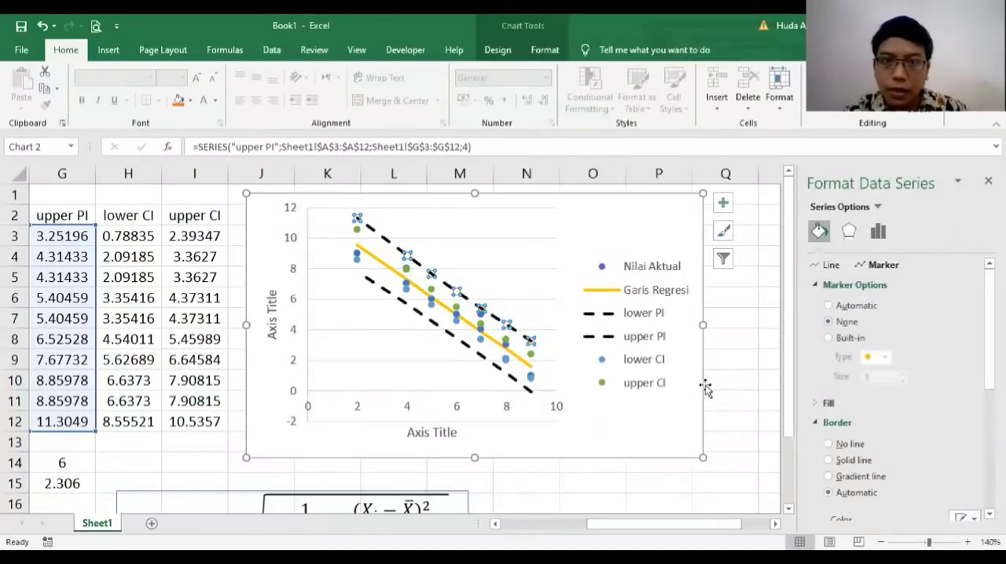
left_click(740, 340)
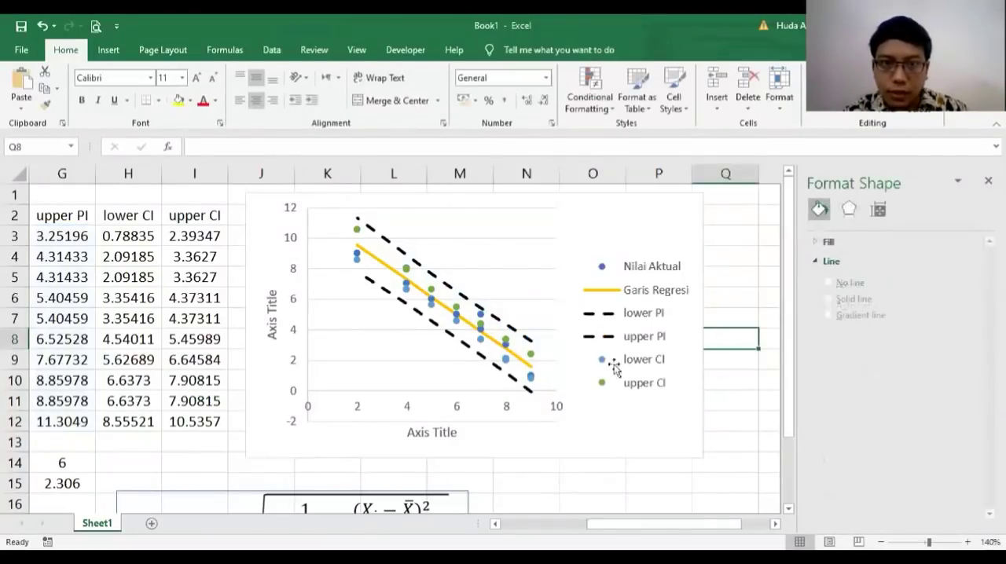
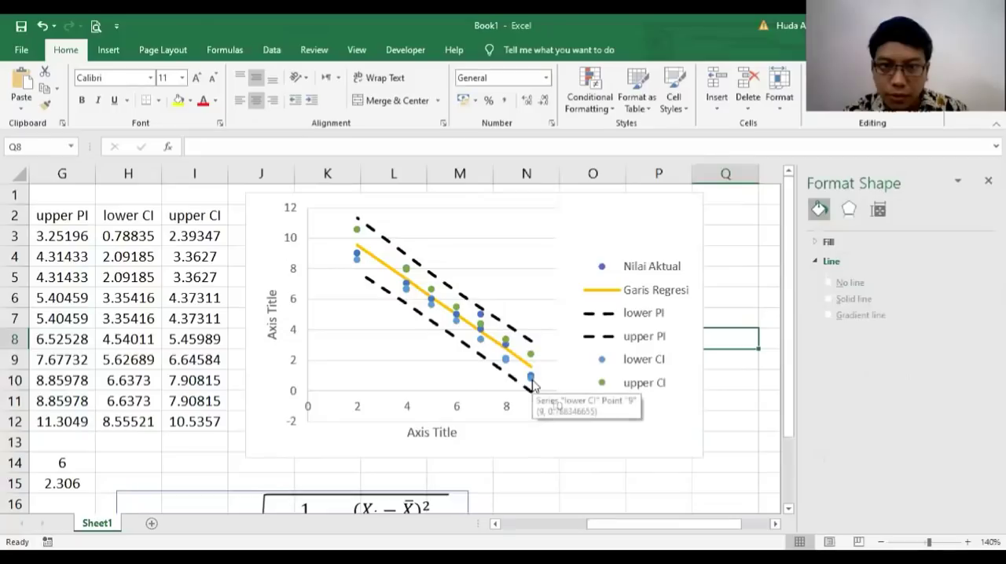
Step: Format the lower CI series in the chart with a light gray dashed connecting line
left_click(531, 380)
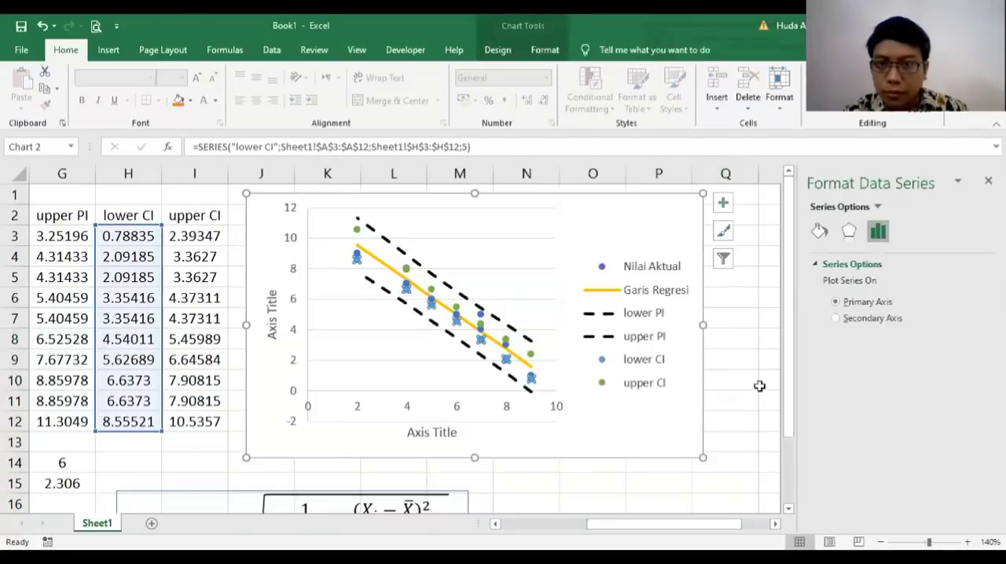
left_click(818, 227)
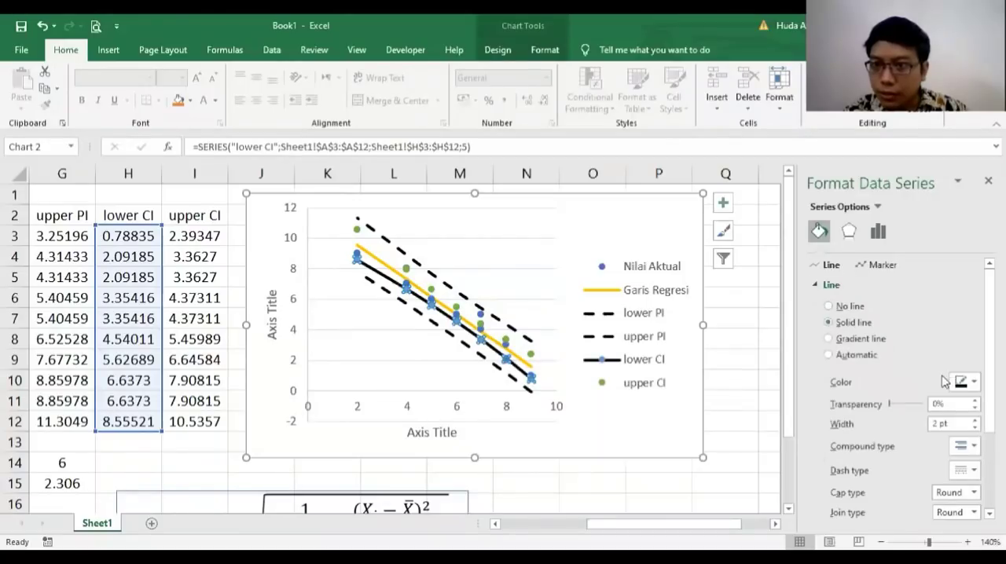
scroll(975, 360, "down", 1)
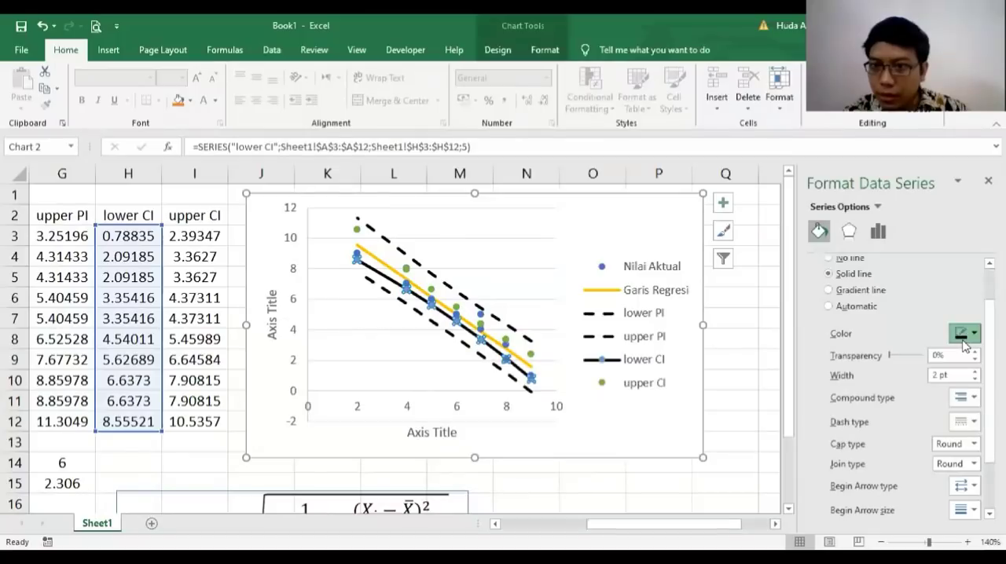
left_click(965, 335)
left_click(886, 389)
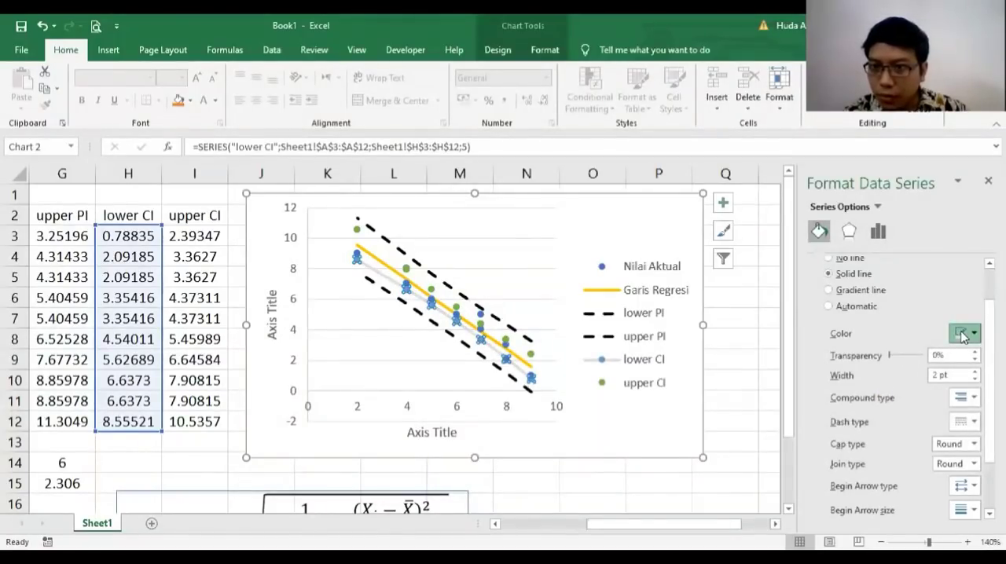
left_click(967, 424)
left_click(852, 280)
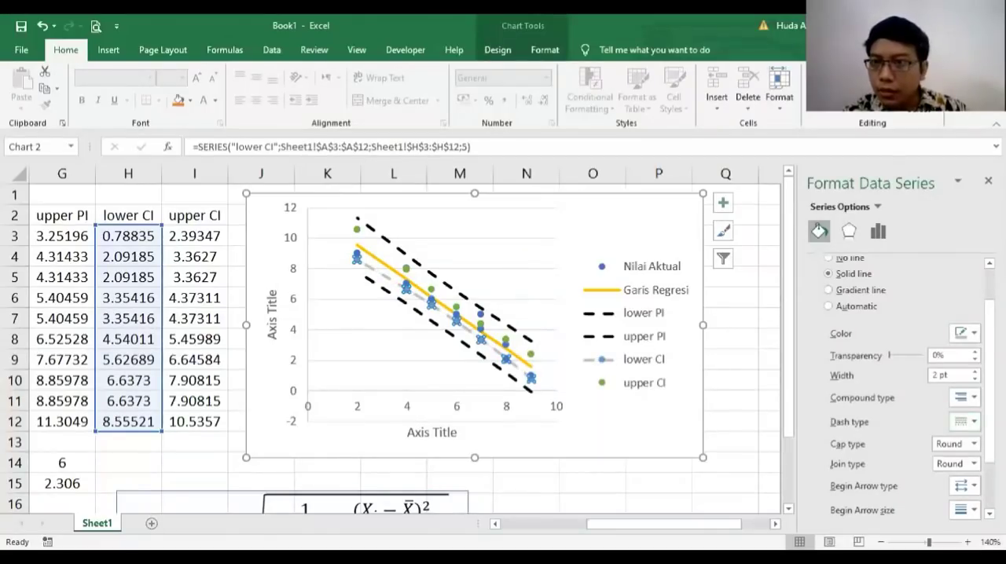
Step: Set the marker option of the lower CI series to None
scroll(865, 315, "up", 3)
left_click(876, 265)
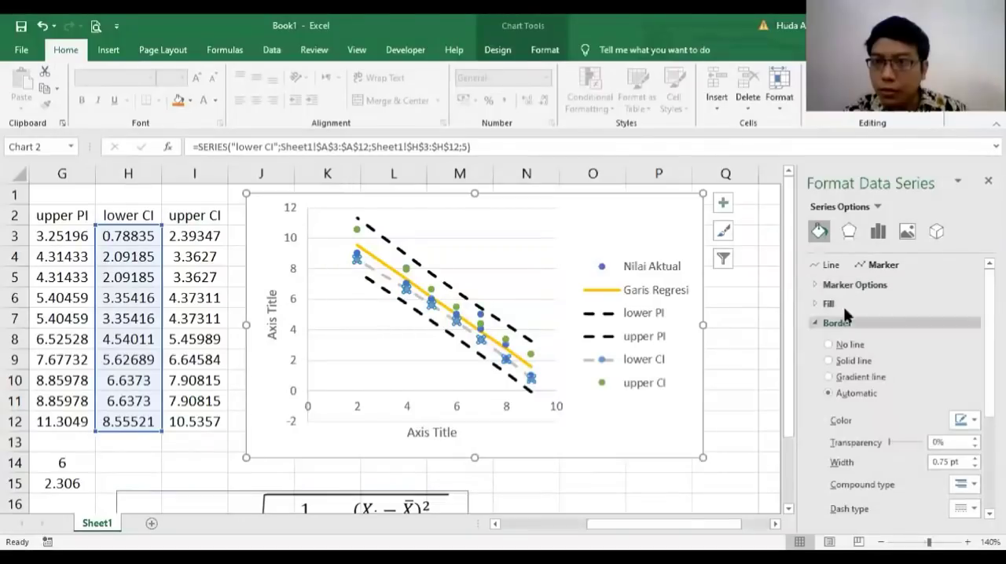
left_click(855, 285)
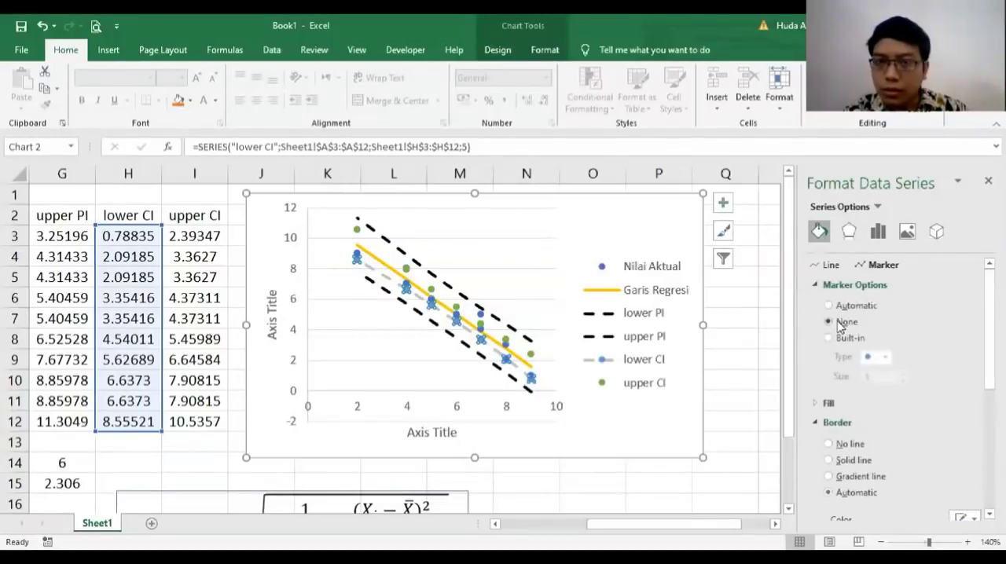
Step: Format the upper CI series with a light gray dashed connecting line to match the lower CI series
left_click(531, 355)
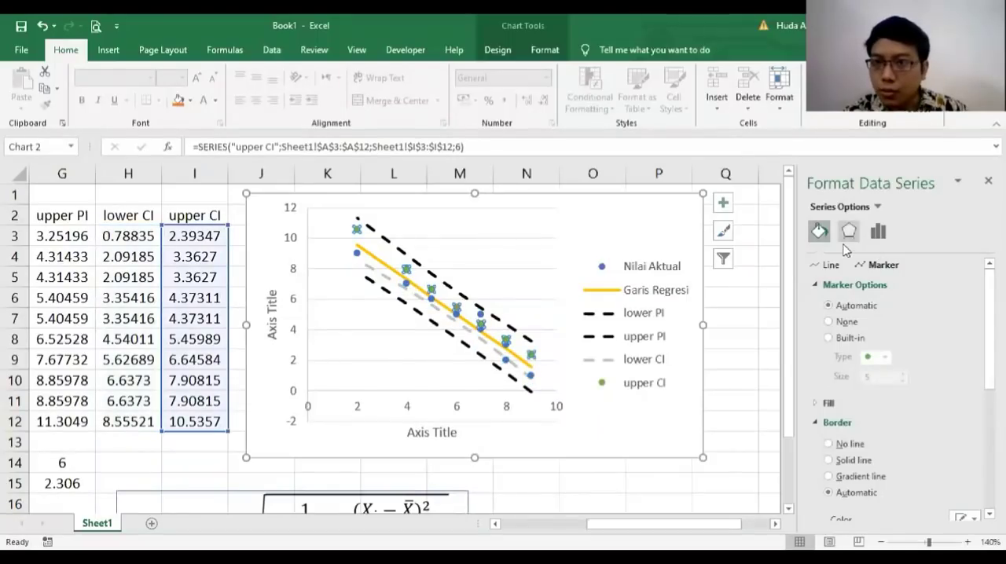
left_click(830, 266)
left_click(851, 323)
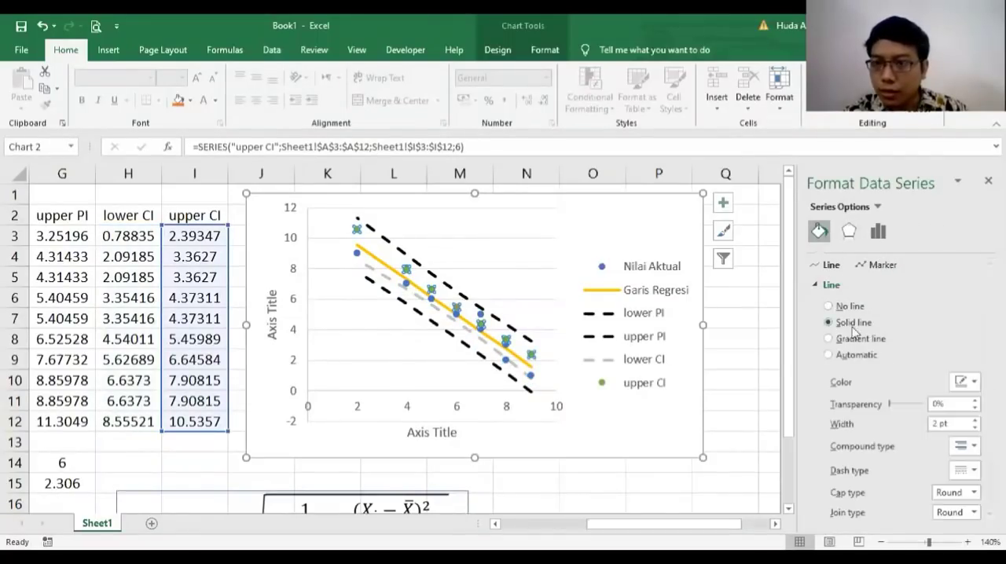
left_click(960, 385)
left_click(882, 451)
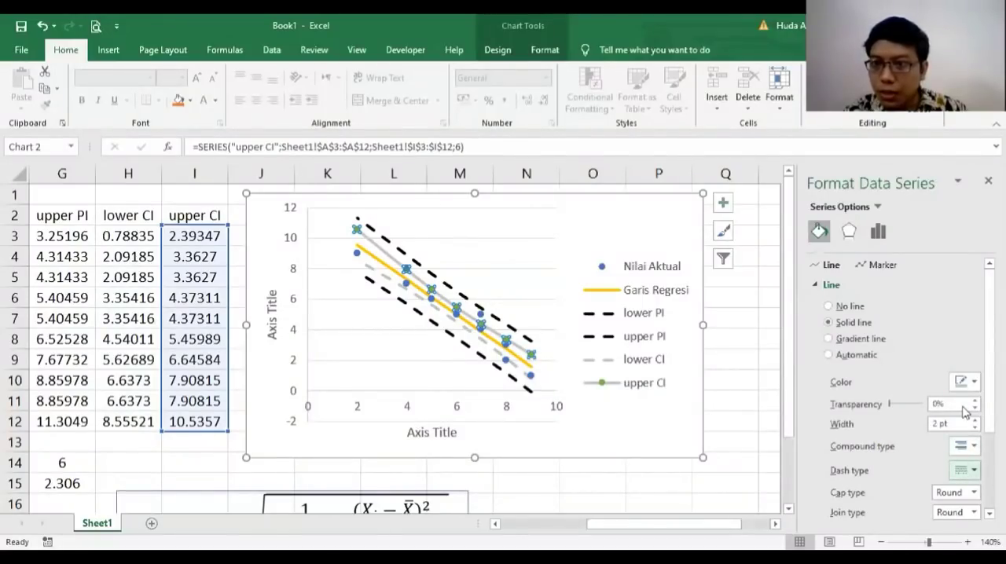
Step: Set the marker option of the upper CI series to None and deselect the chart
left_click(877, 266)
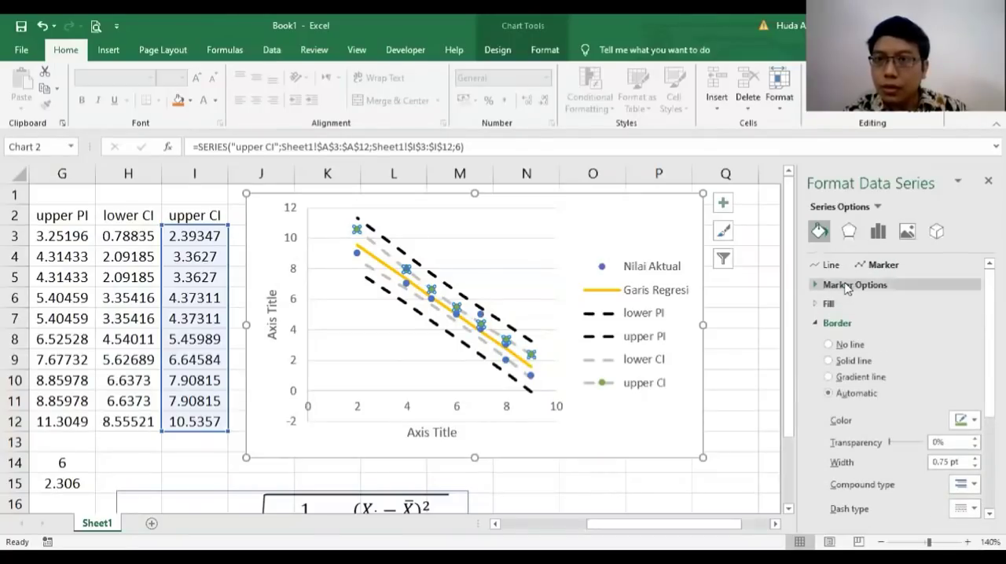
left_click(846, 285)
left_click(843, 322)
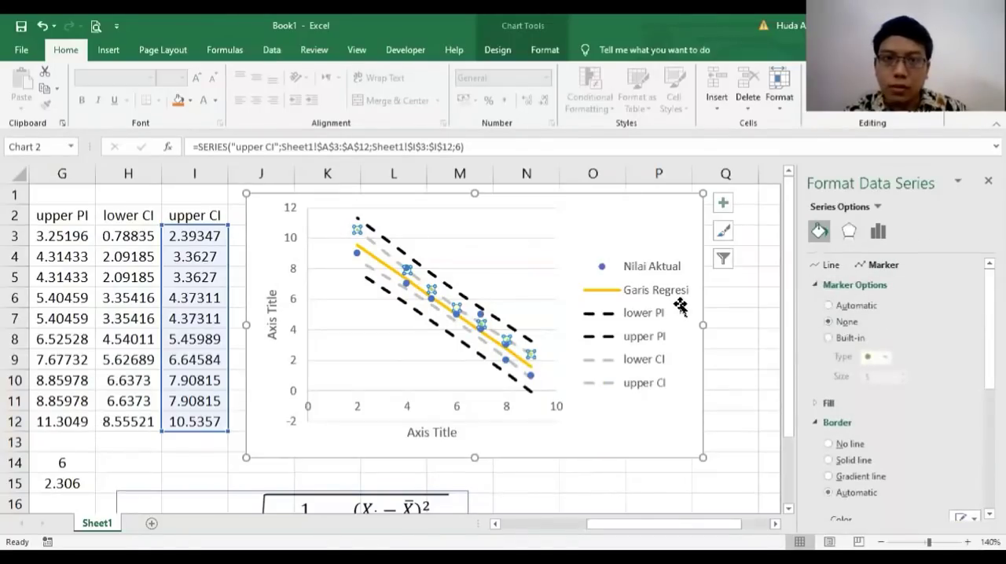
left_click(748, 352)
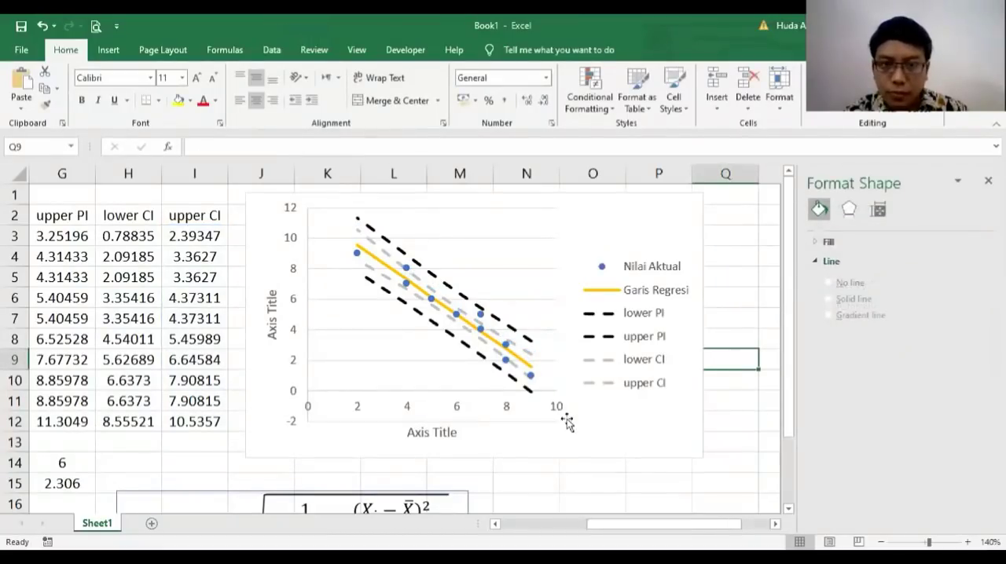
Step: Close the chart formatting pane and enlarge the chart to span from about column I to column Q, extending it downward as well
left_click(573, 441)
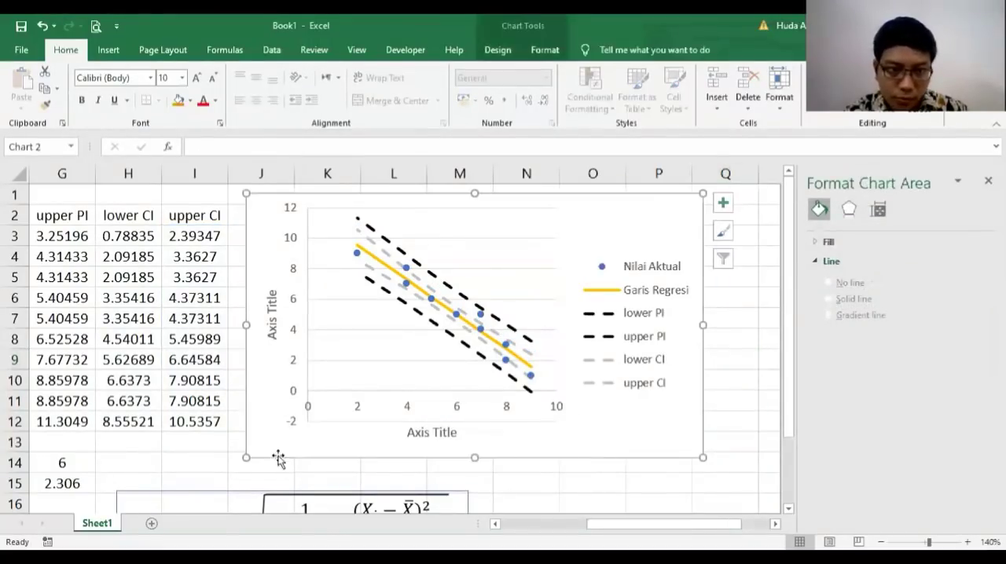
left_click(988, 180)
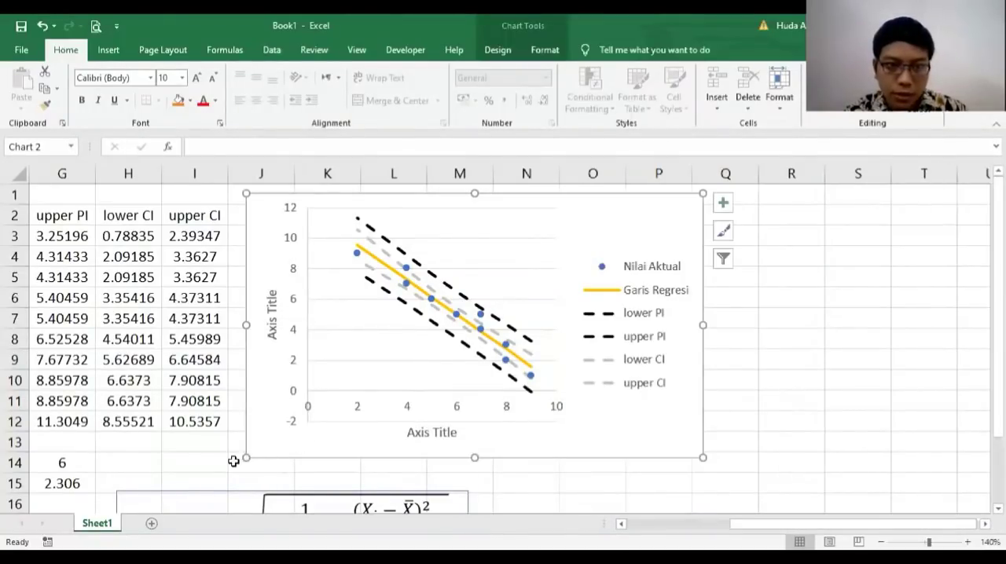
left_click_drag(246, 458, 196, 493)
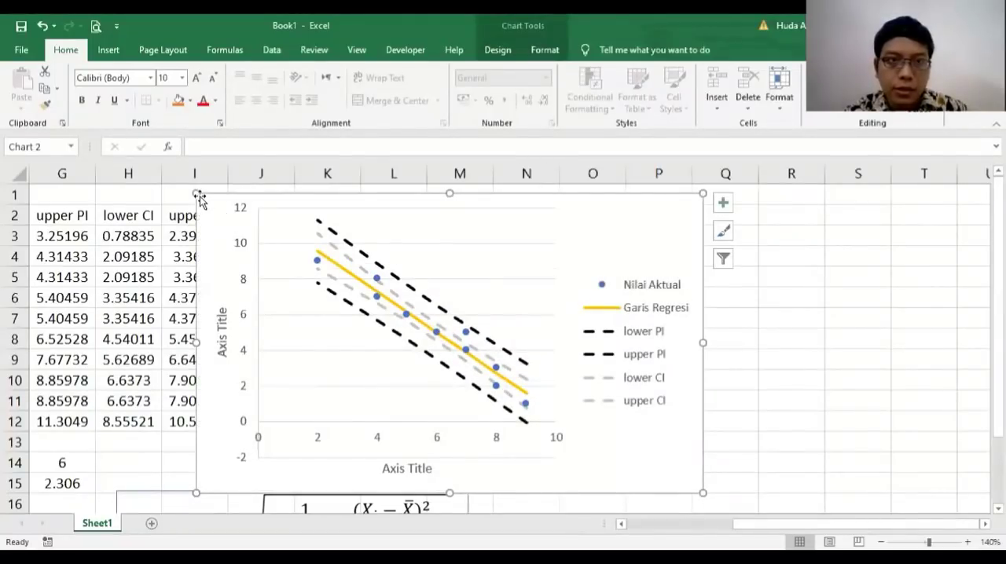
scroll(755, 459, "down", 2)
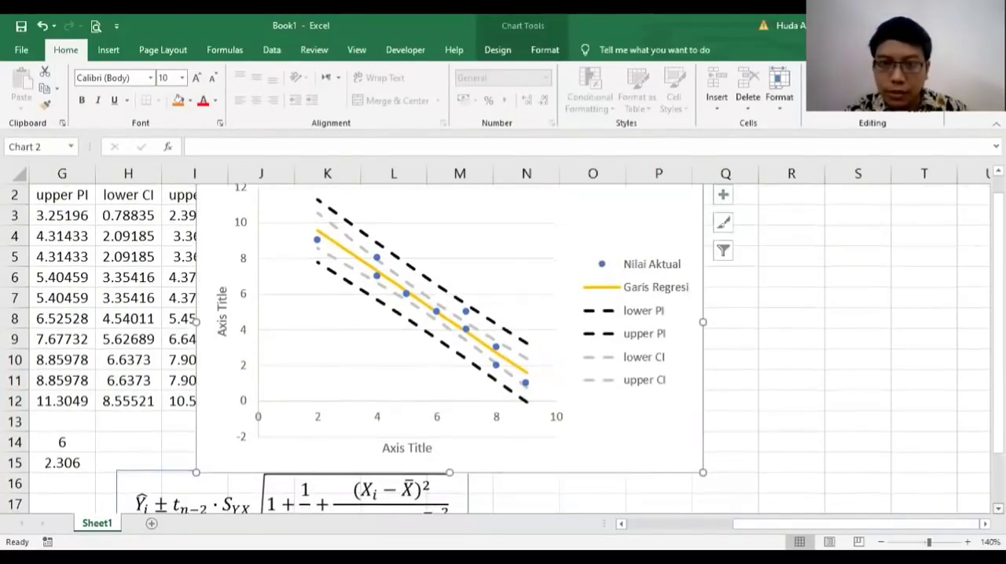
left_click_drag(705, 451, 762, 481)
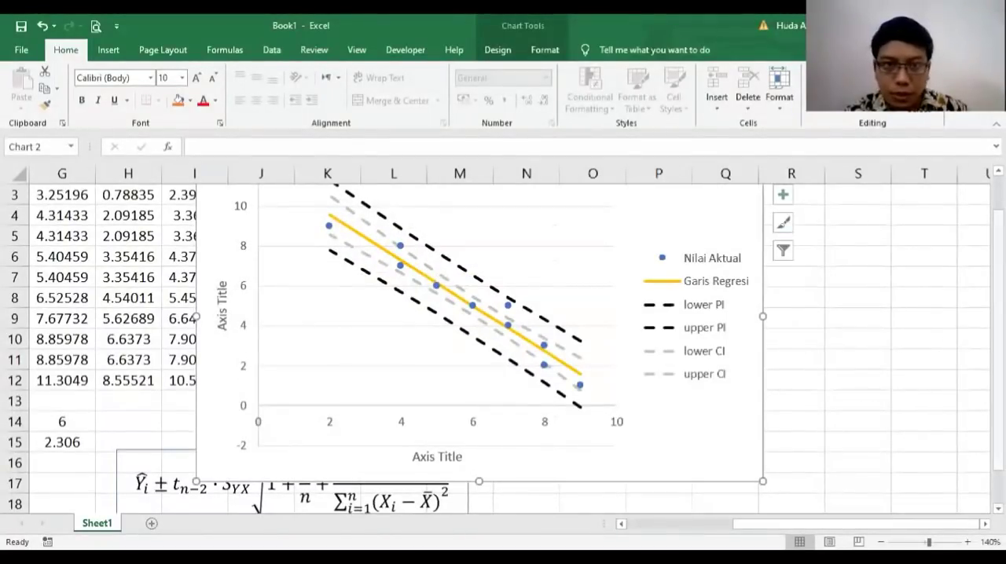
left_click_drag(999, 346, 998, 311)
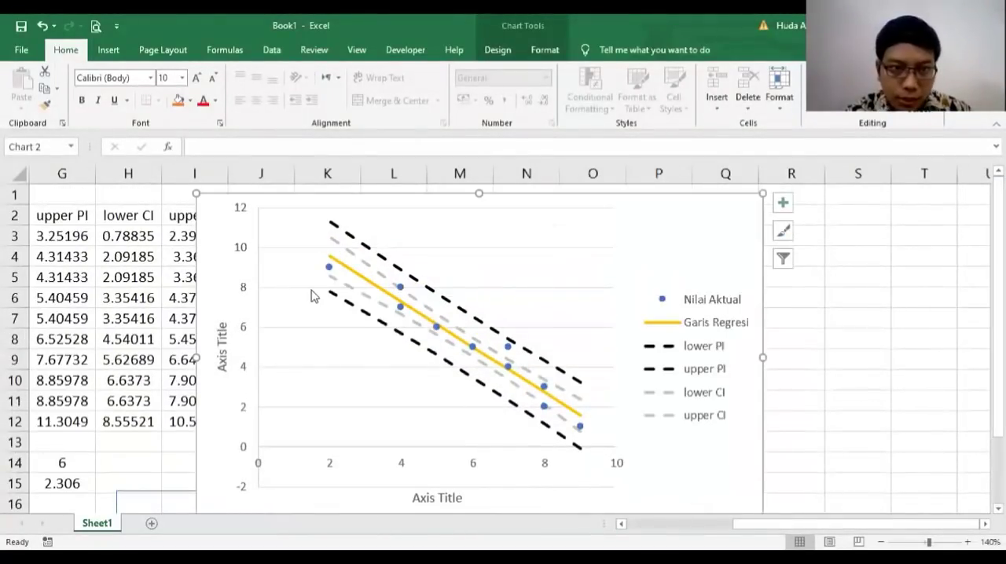
Step: Title the vertical axis "permintaan apel" and the horizontal axis "harga apel"
left_click(216, 340)
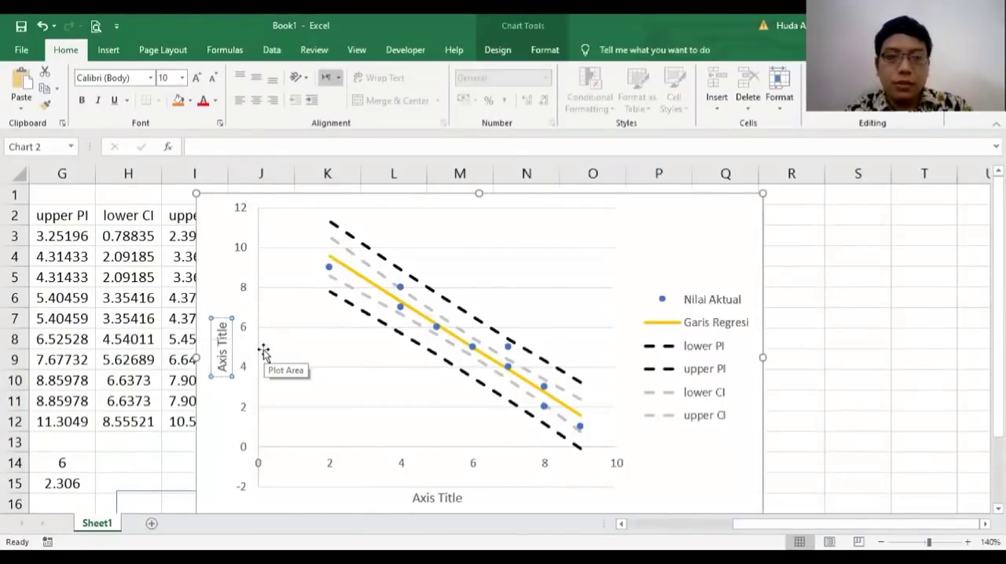
type("permintaa")
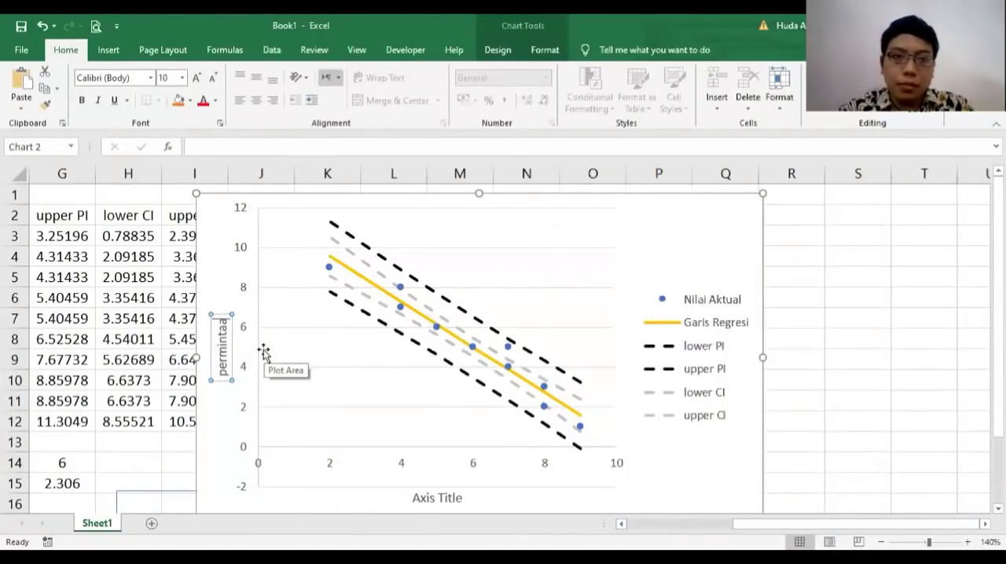
type("n apel")
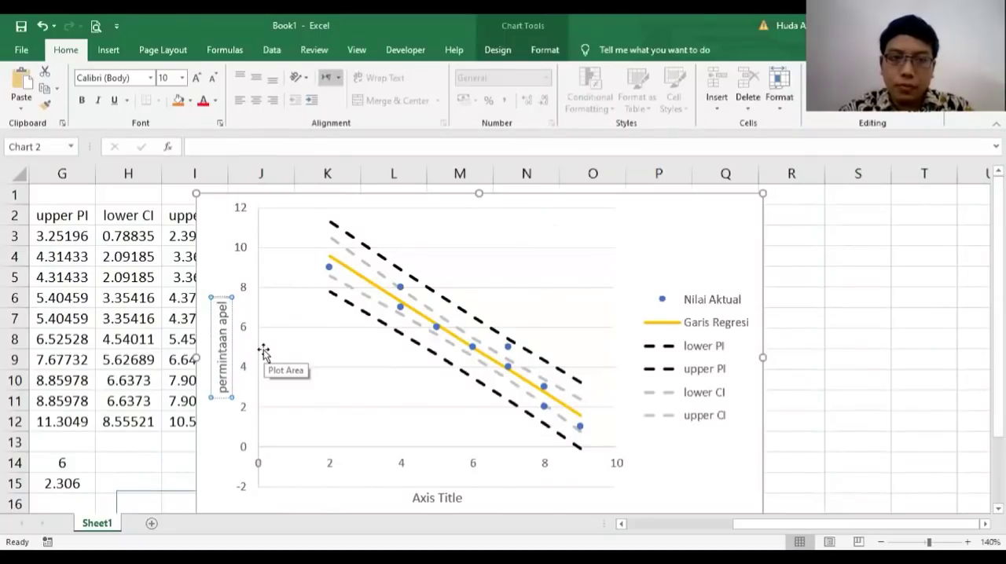
left_click(438, 496)
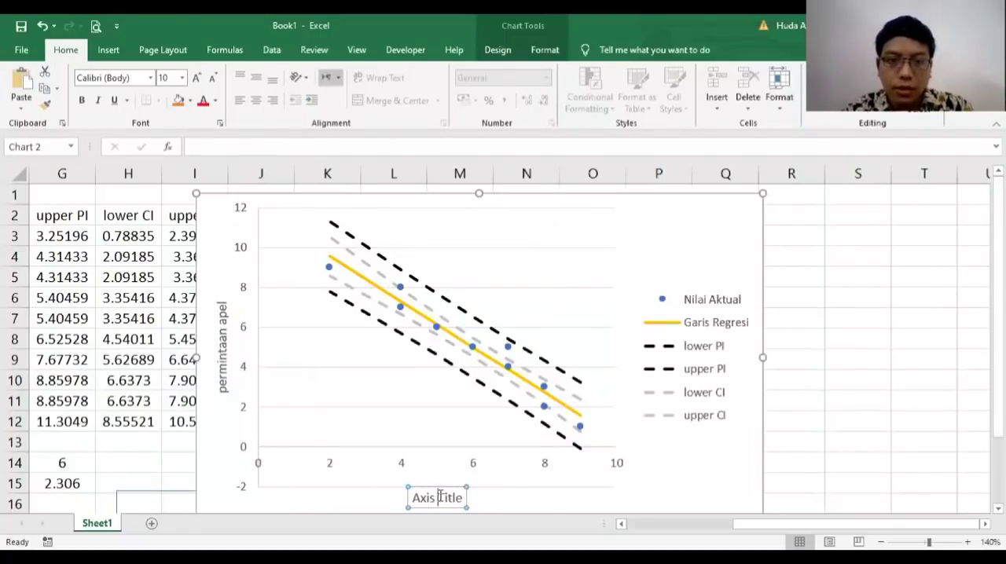
type("harga apel")
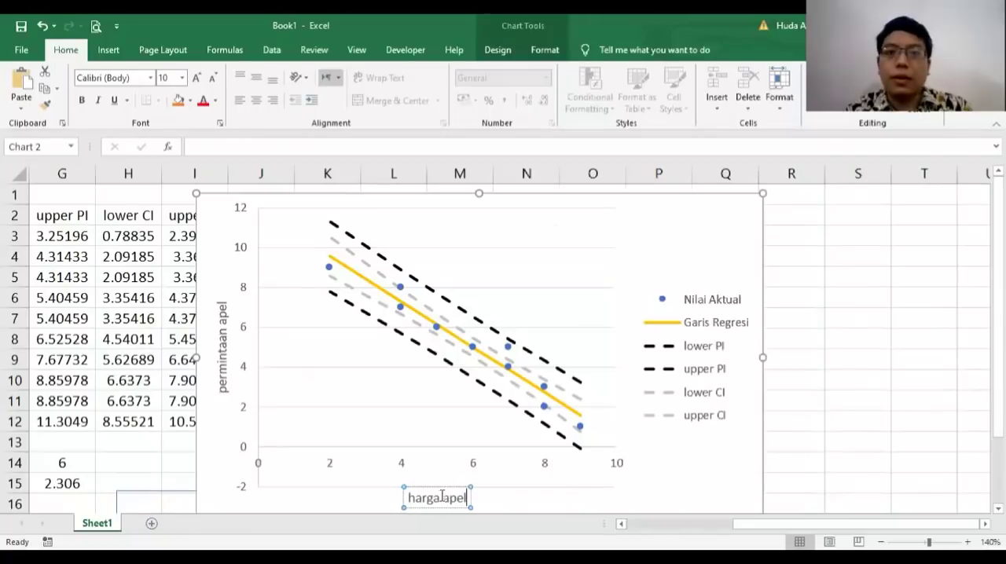
left_click(873, 428)
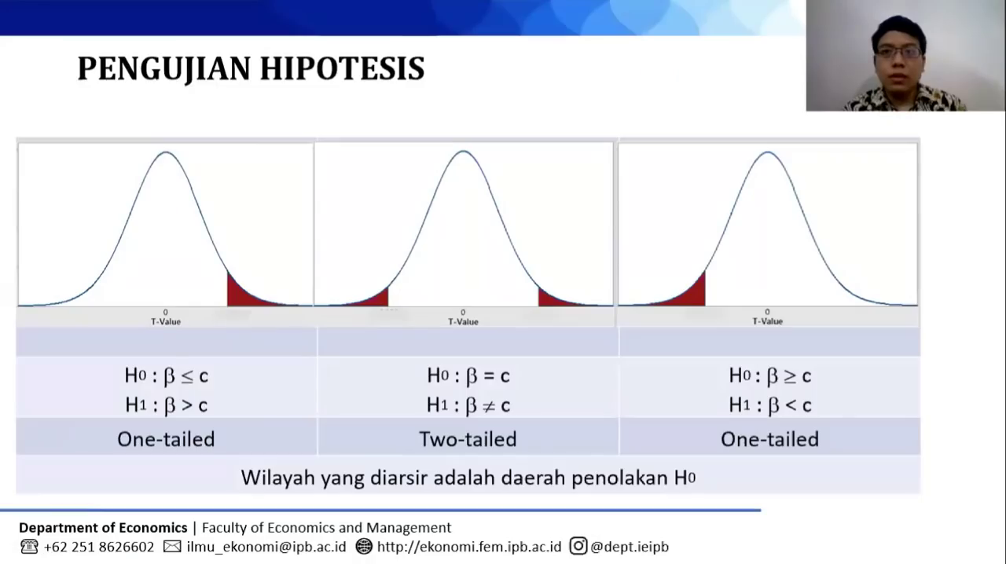